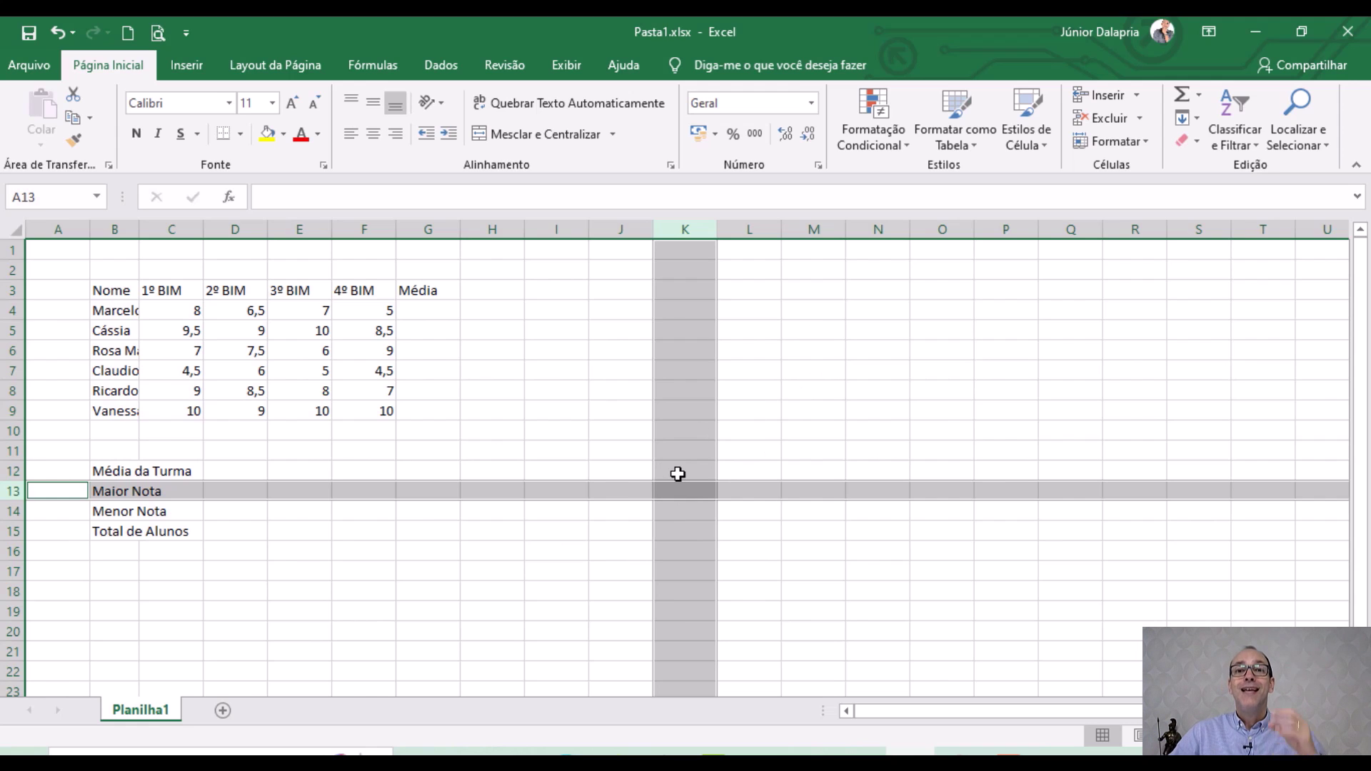
left_click(611, 414)
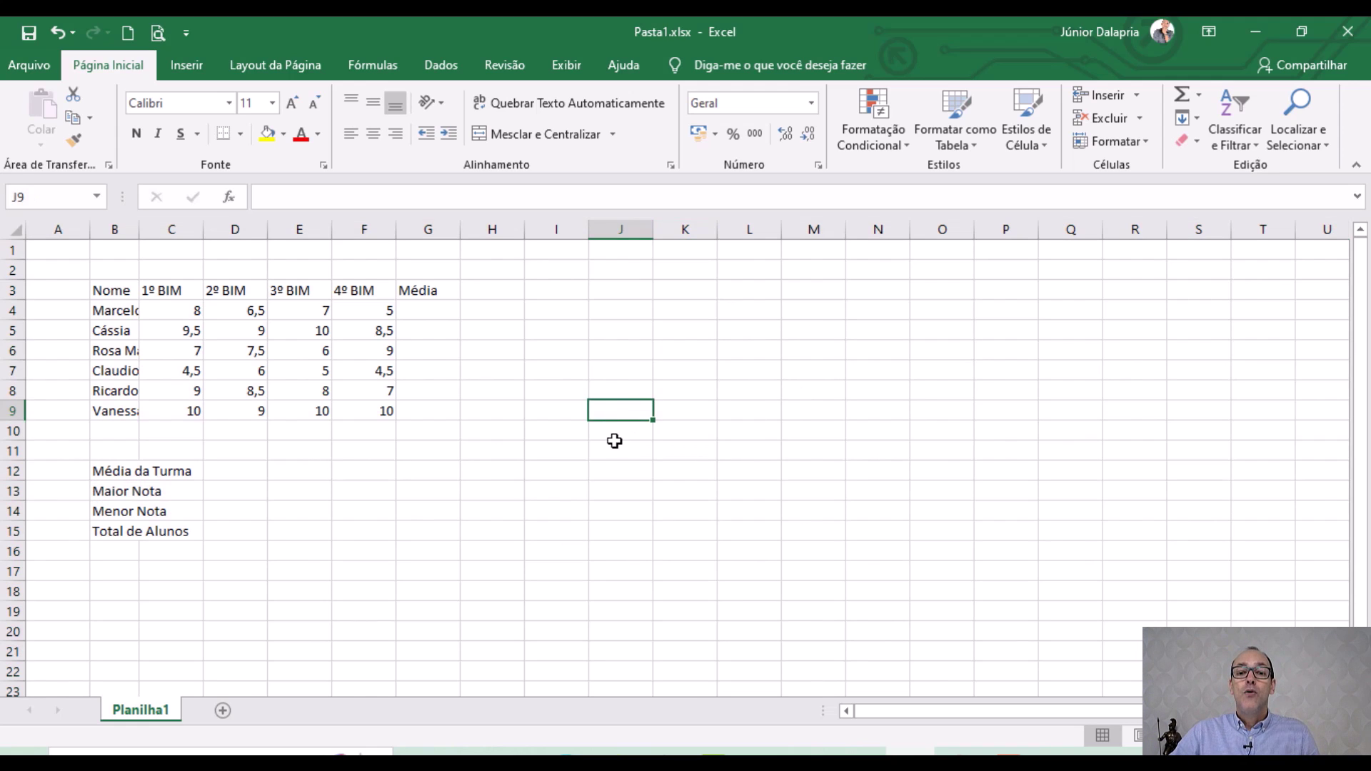
left_click(555, 229)
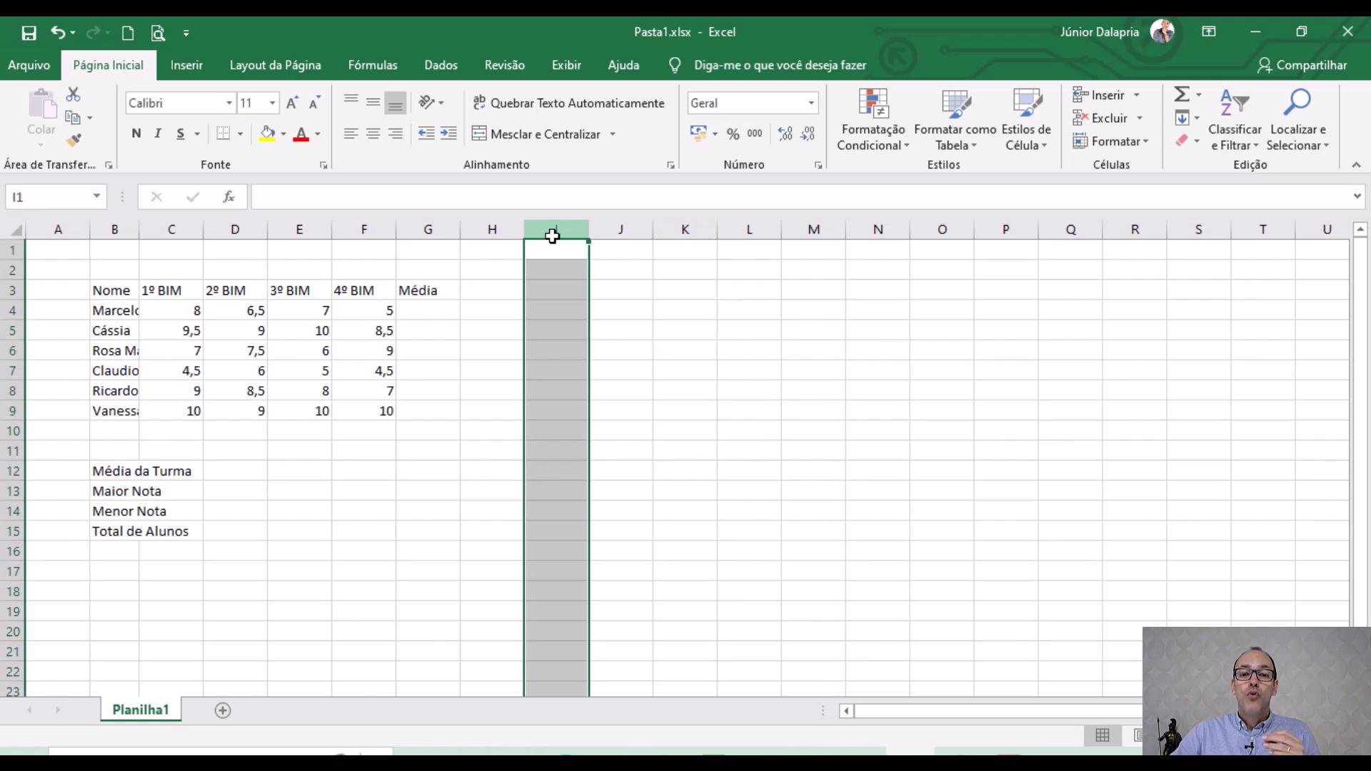
left_click(6, 411)
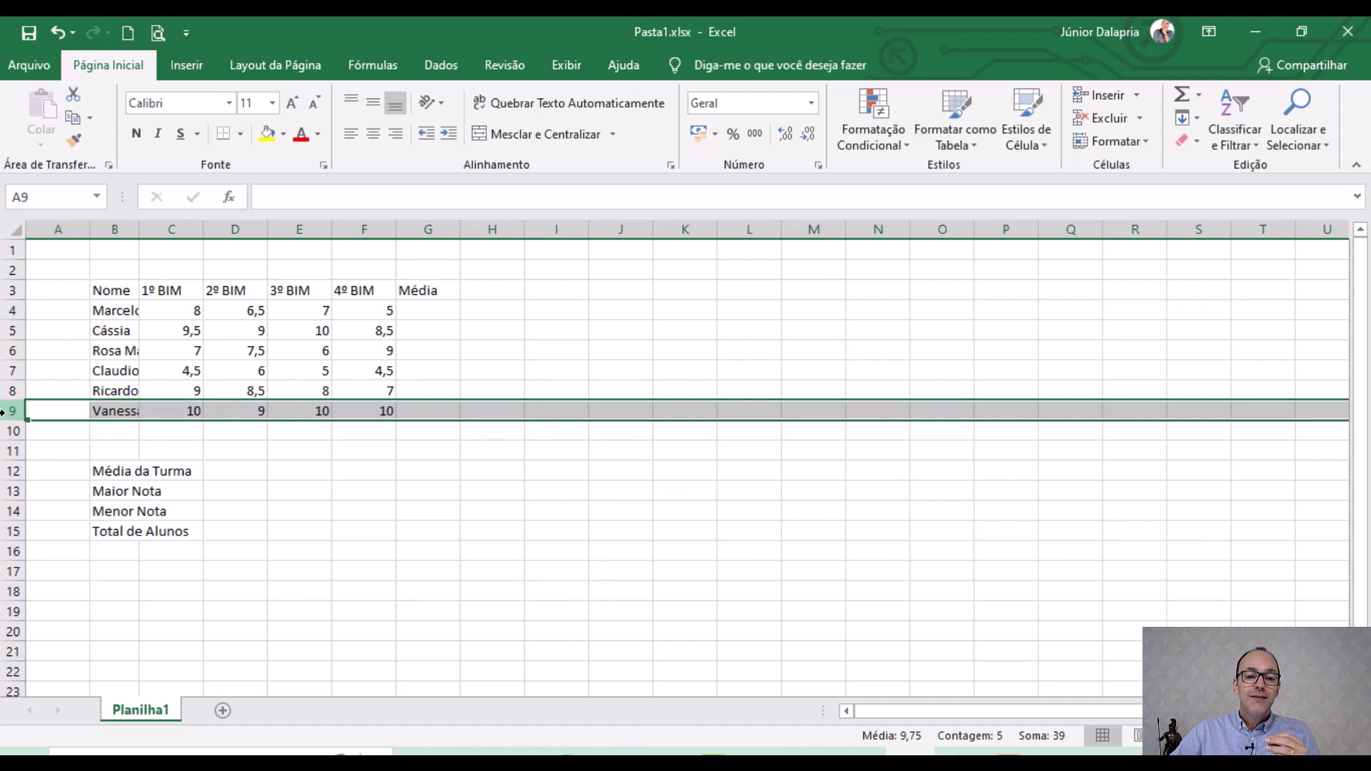
left_click(607, 351)
left_click(554, 387)
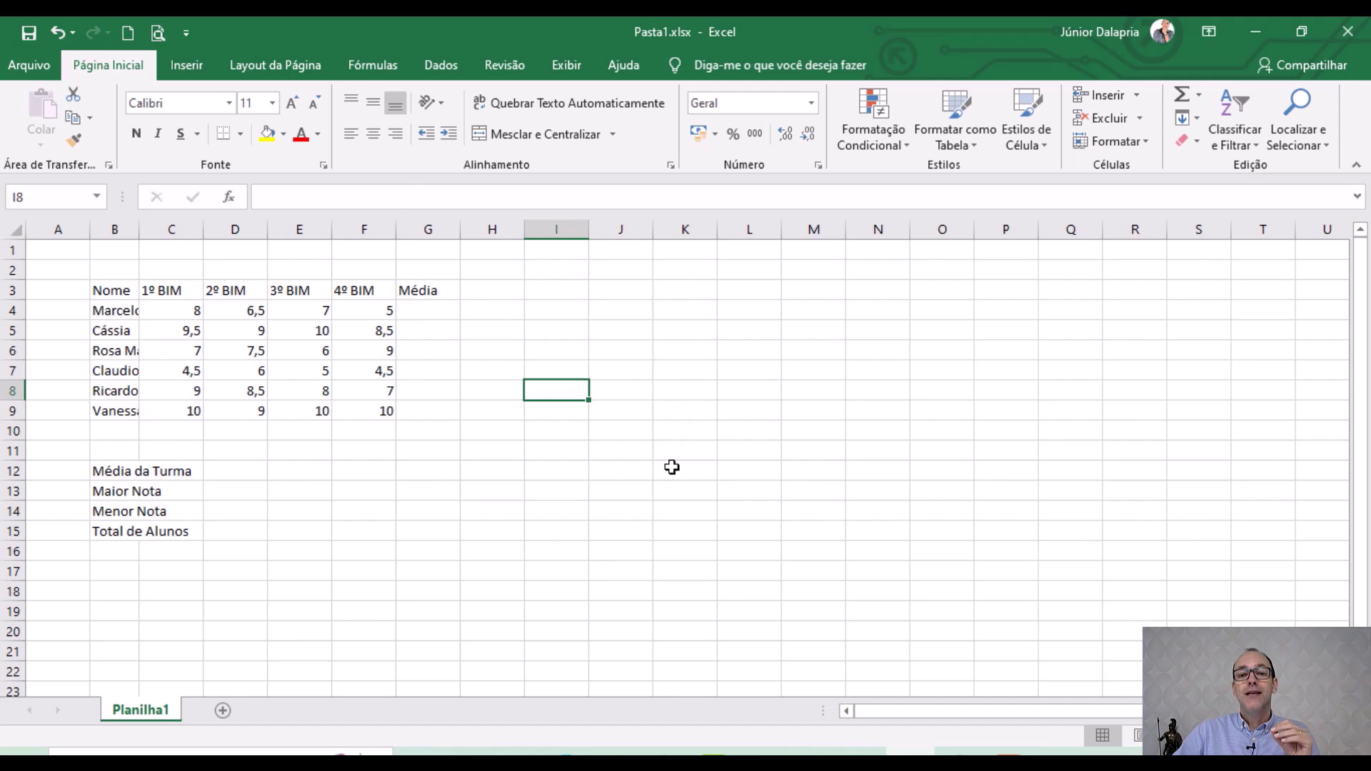
left_click(743, 373)
left_click(561, 307)
left_click(542, 448)
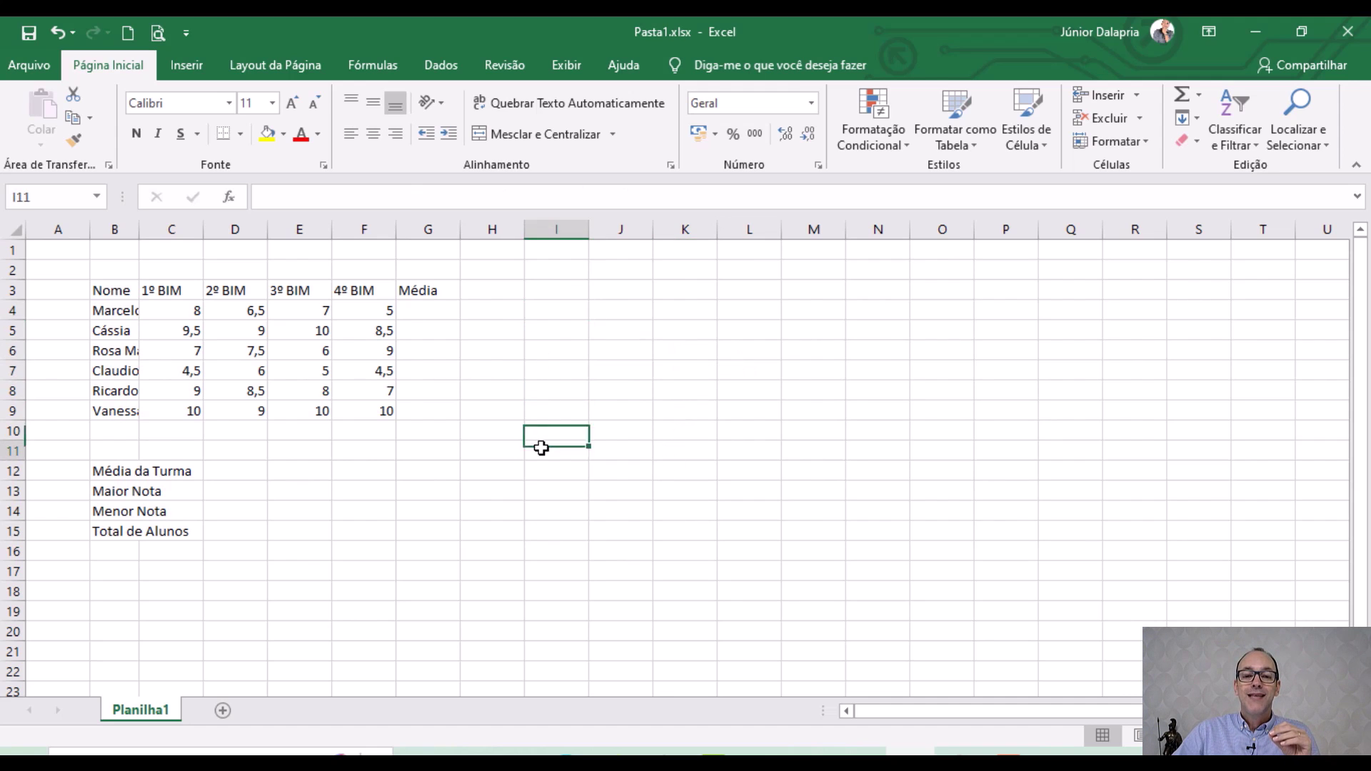
left_click(790, 395)
left_click(540, 312)
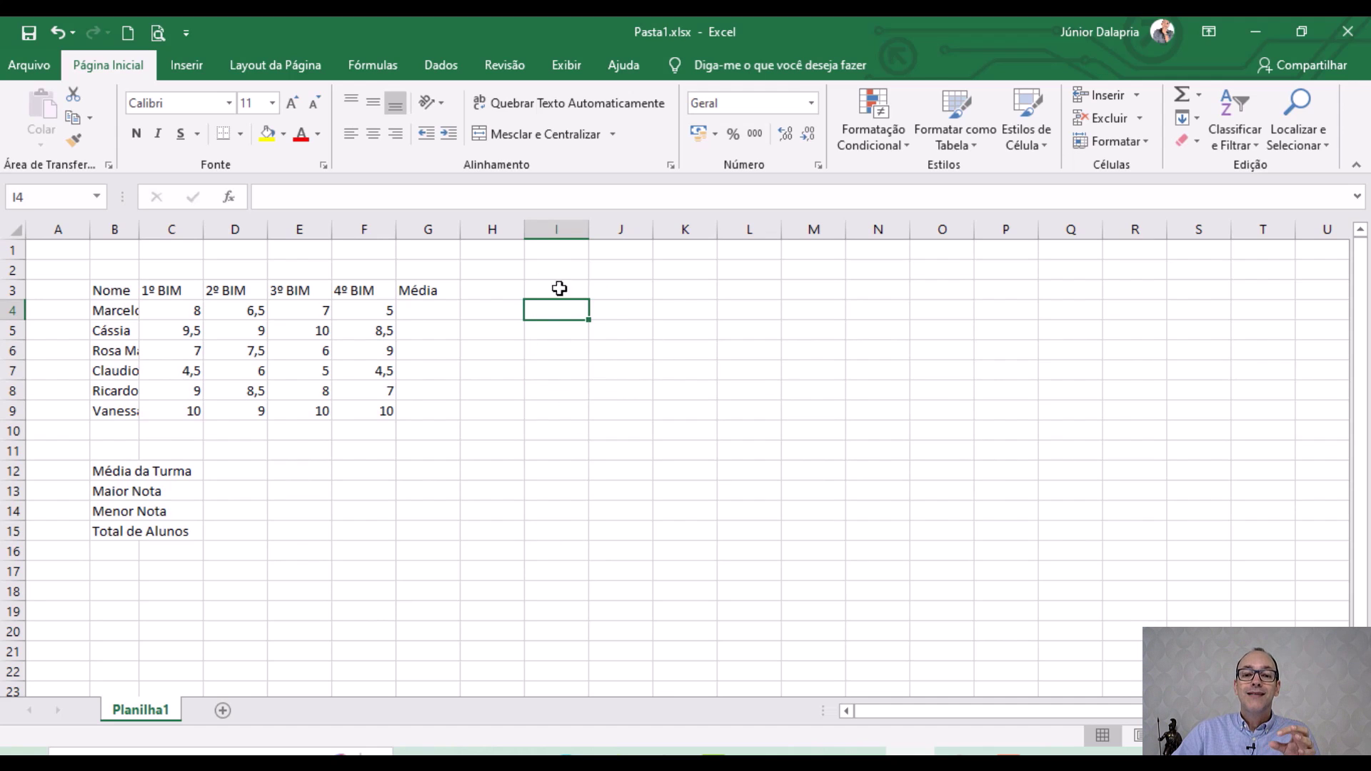
left_click(567, 393)
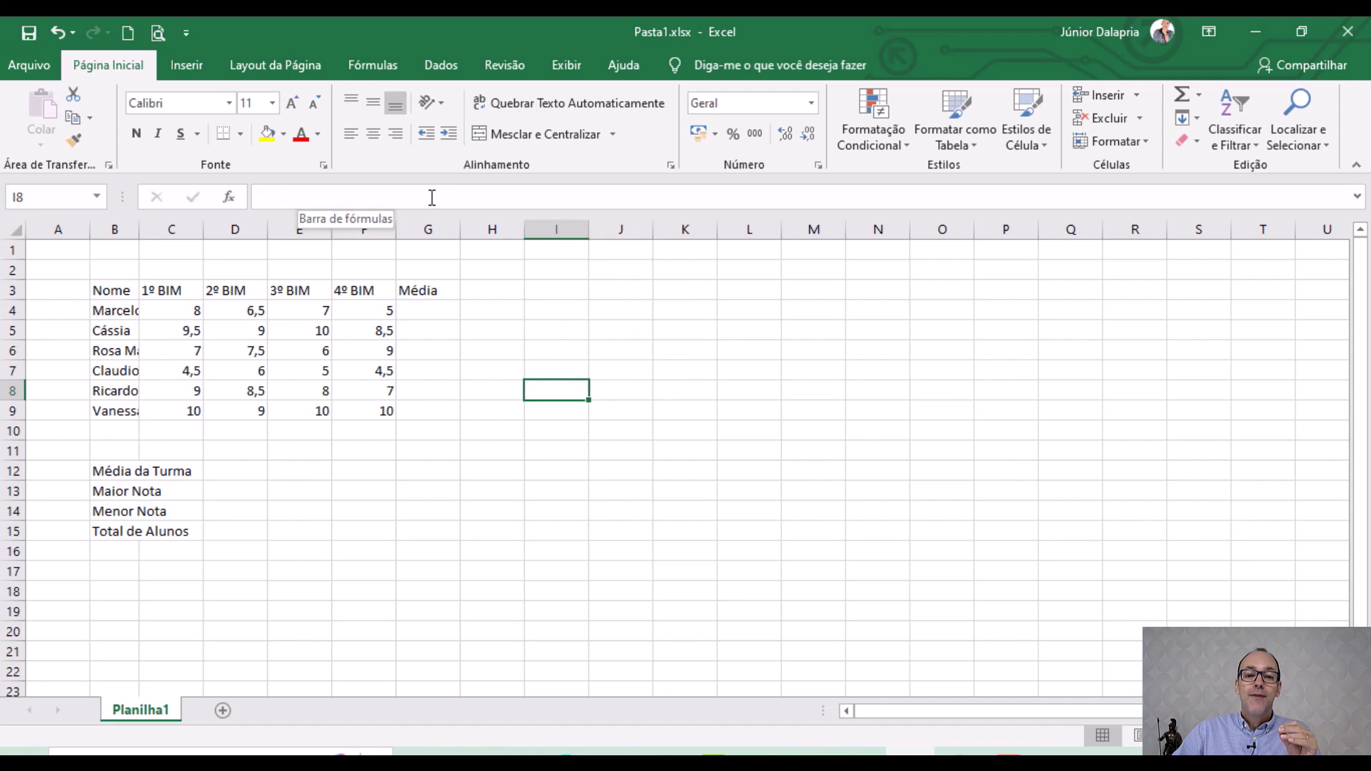
Examine the grade table's Média and 1º BIM headings, its last grade and the Média da Turma label below.
left_click(427, 291)
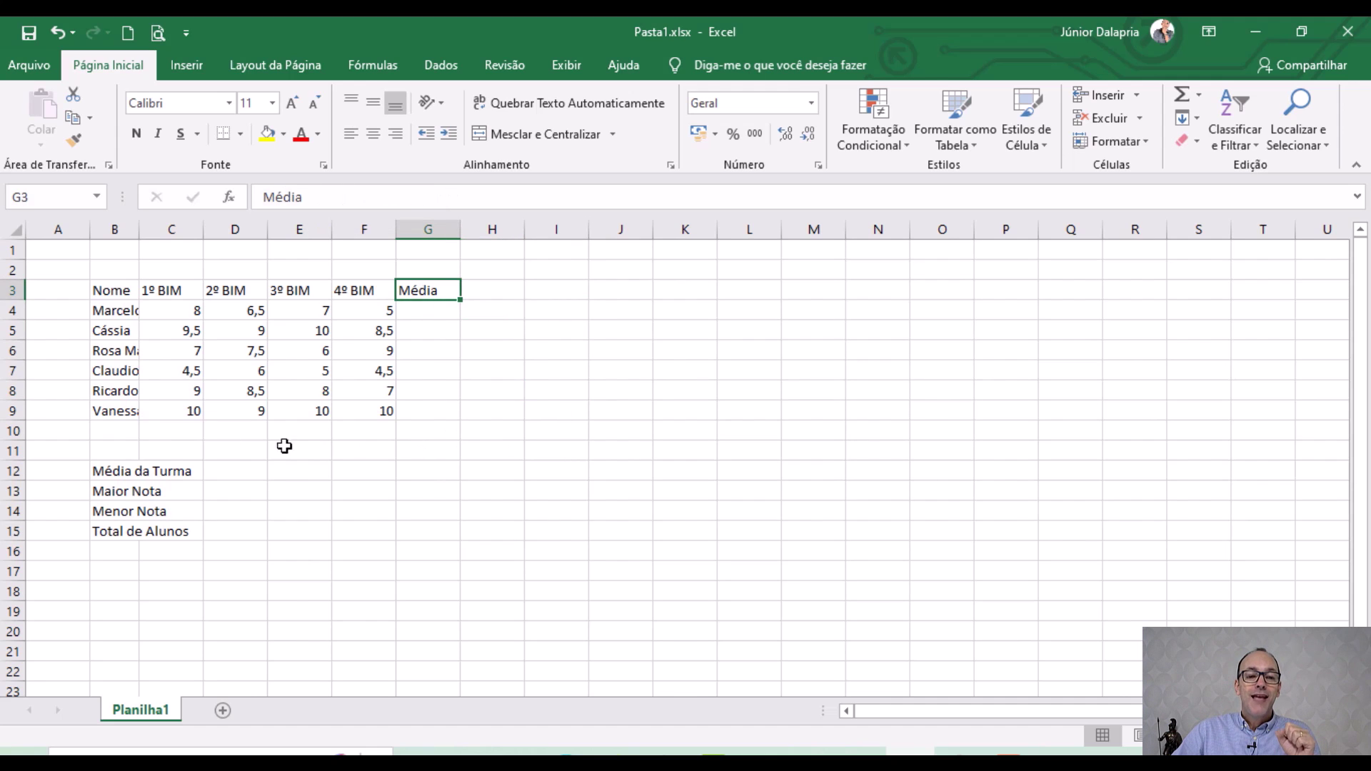
left_click(110, 468)
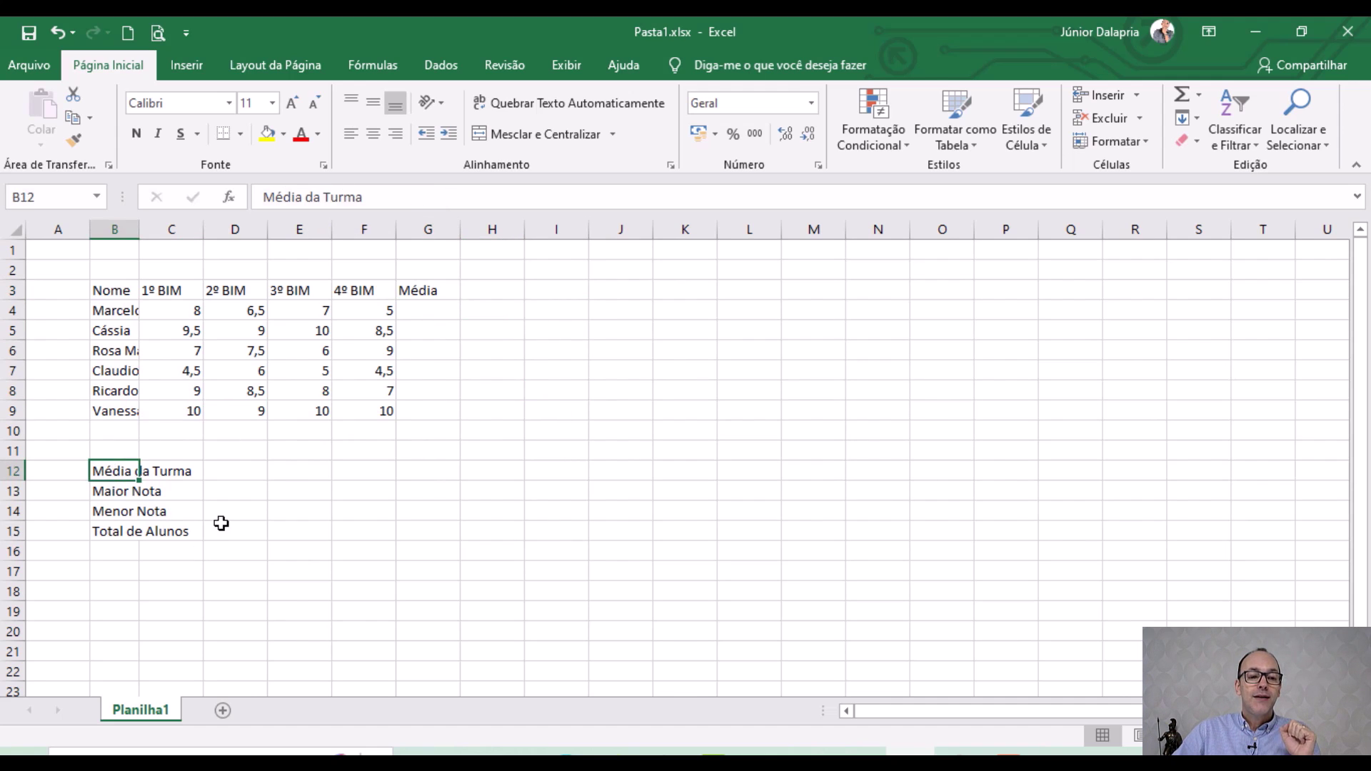
left_click(165, 286)
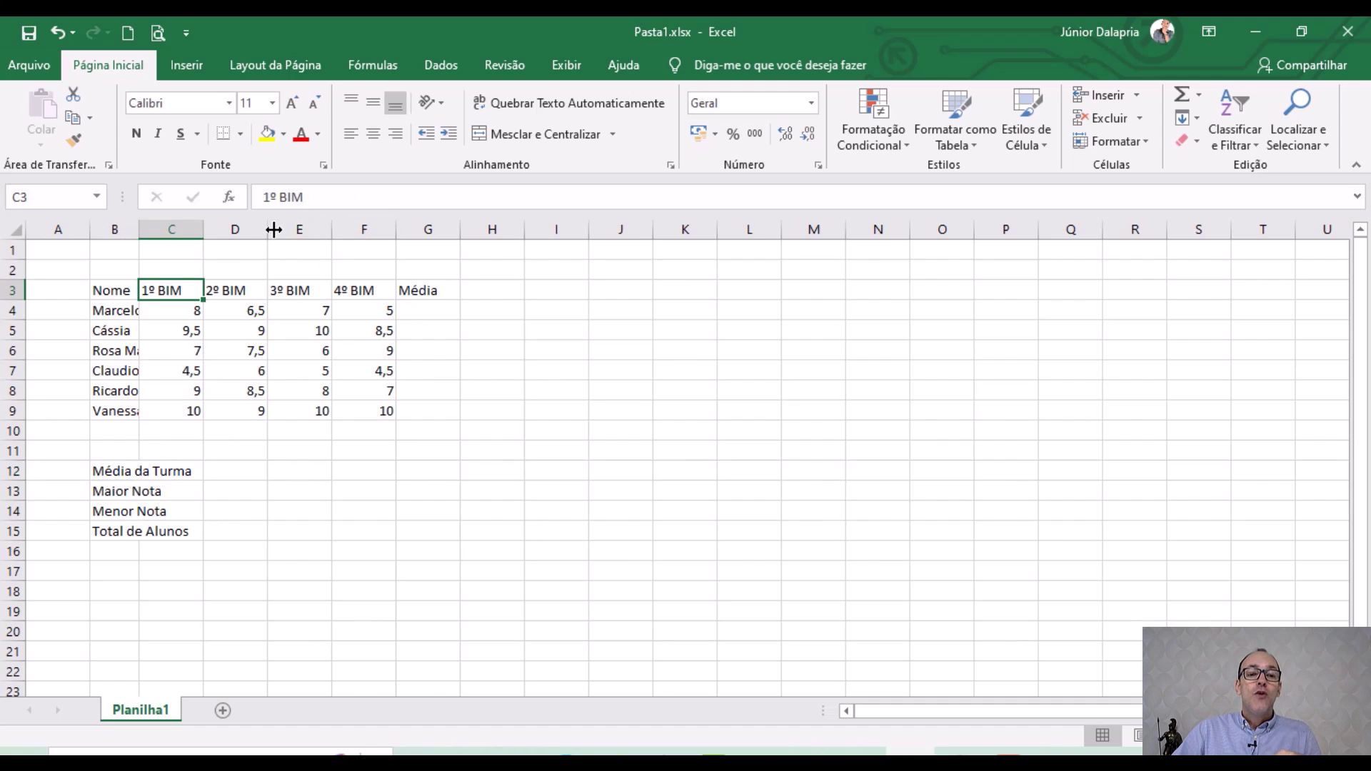
left_click(383, 413)
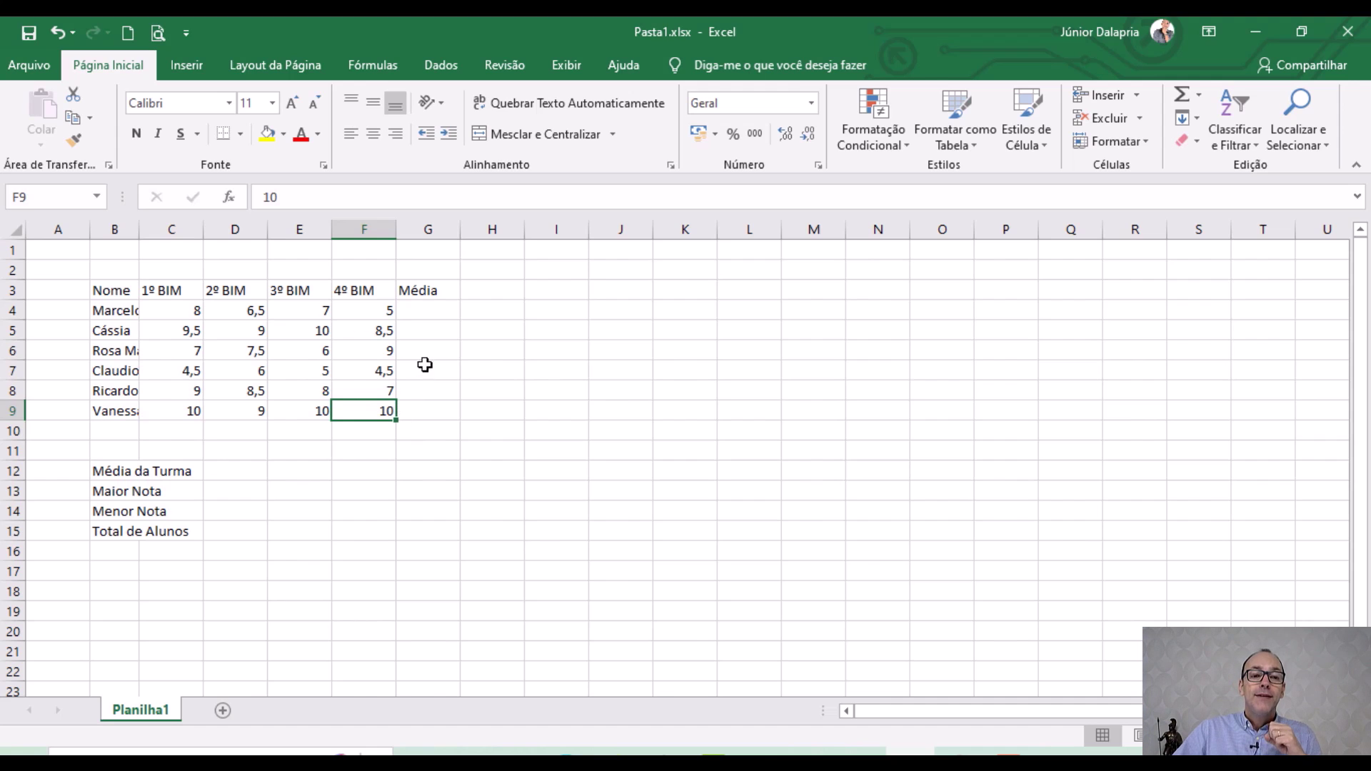
left_click(627, 352)
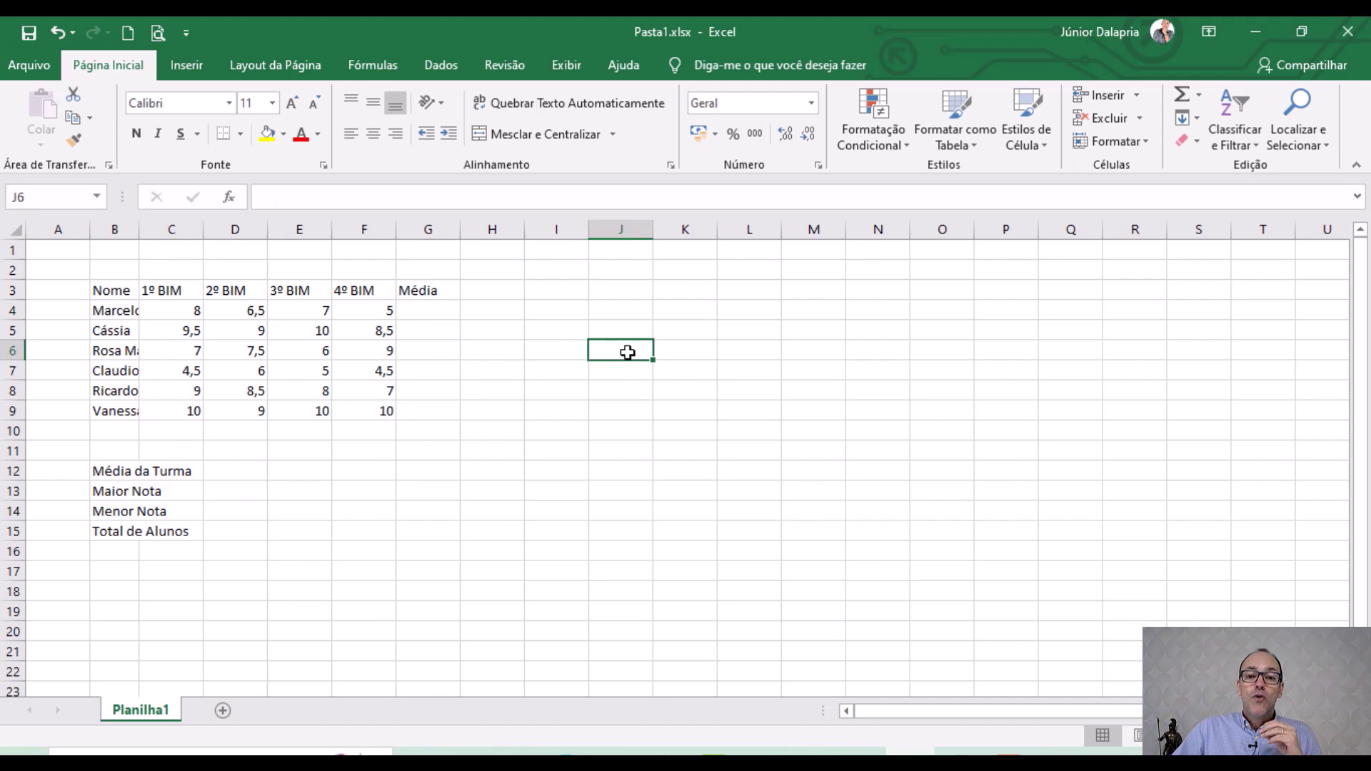
left_click(542, 329)
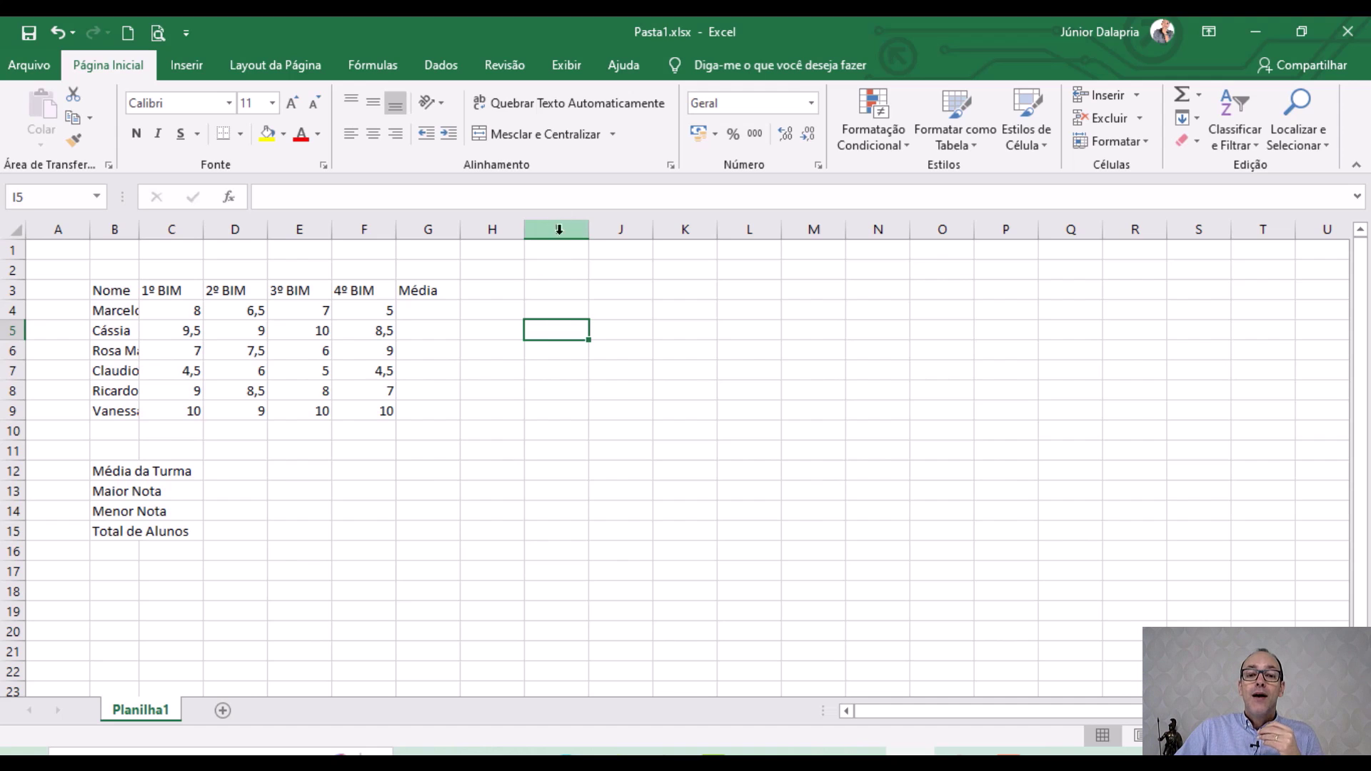
Examine the sheet's columns by letter, its rows by number, and the address of cell H7.
left_click(492, 229)
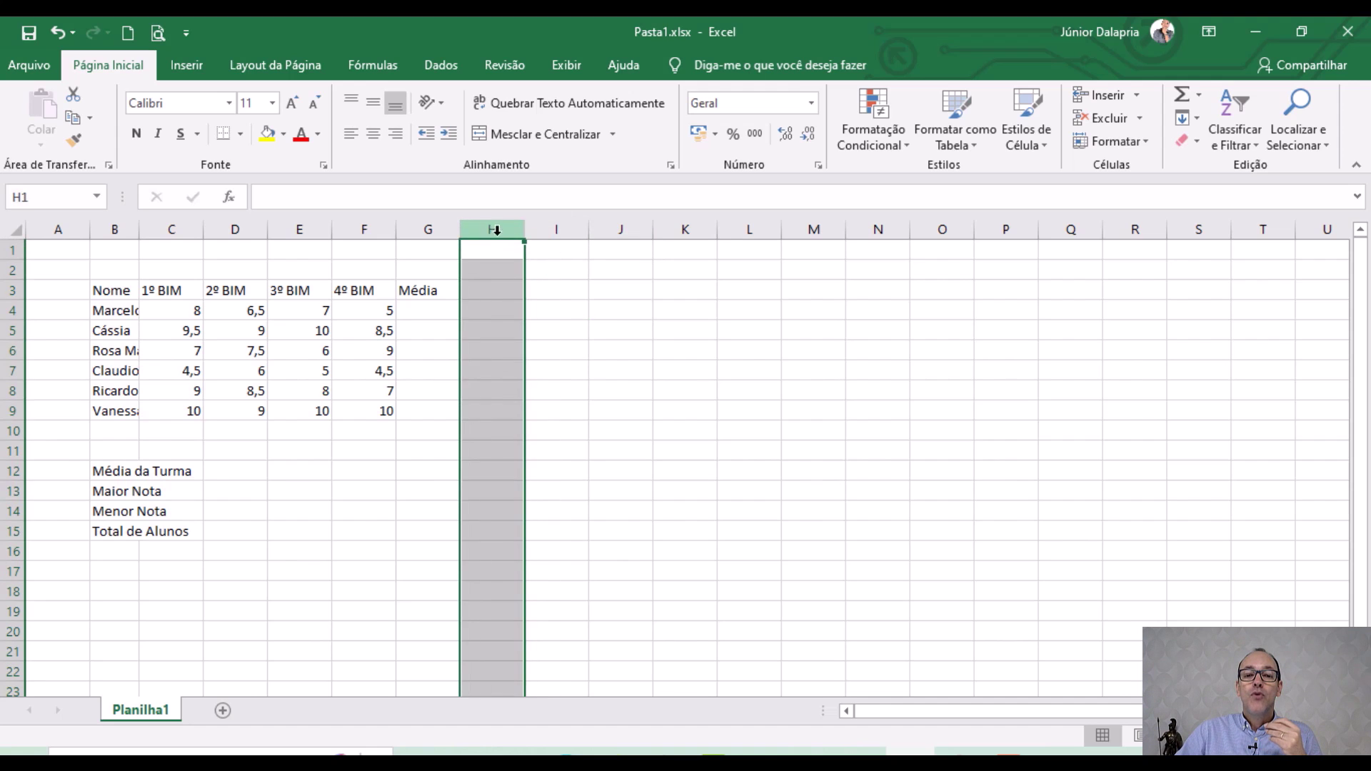
left_click(688, 228)
mouse_move(688, 228)
left_mouse_down()
mouse_move(842, 229)
mouse_move(498, 229)
left_mouse_up()
left_click(299, 229)
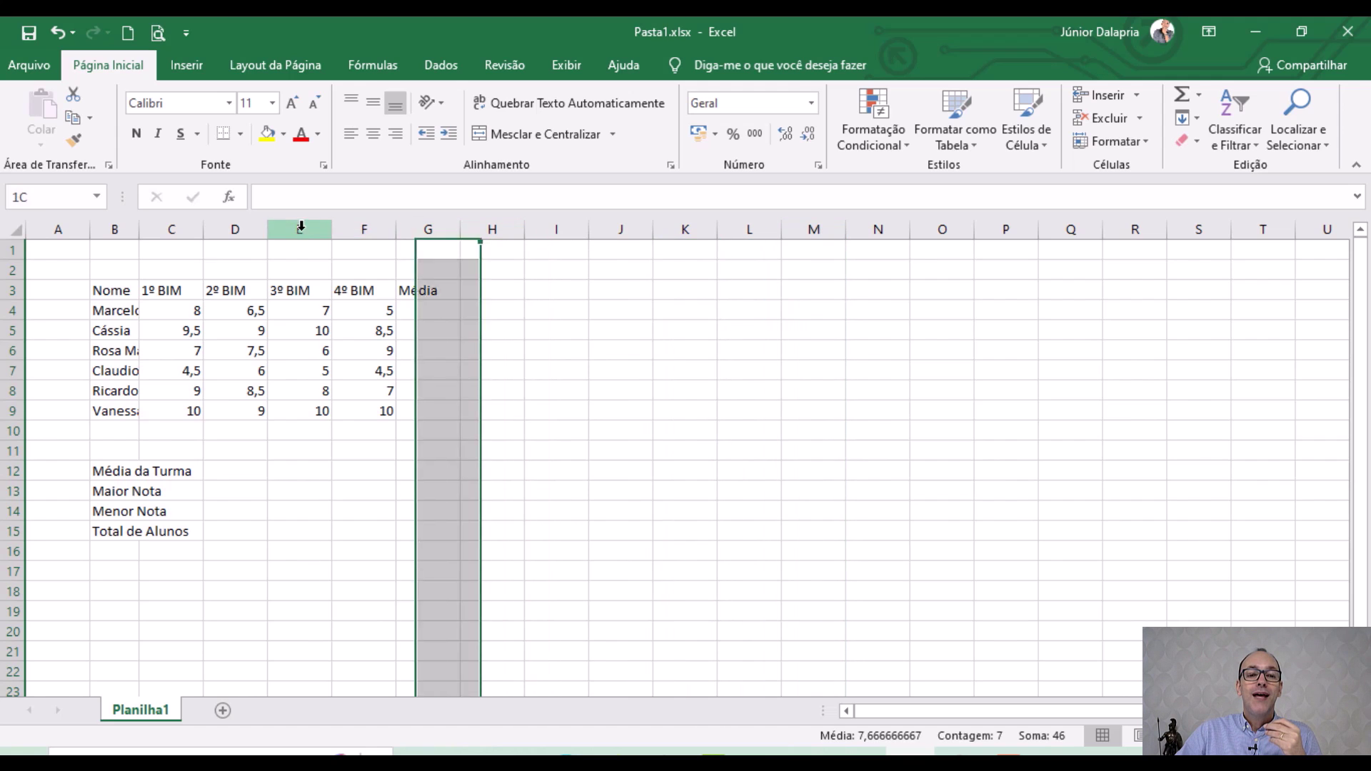
left_click(9, 370)
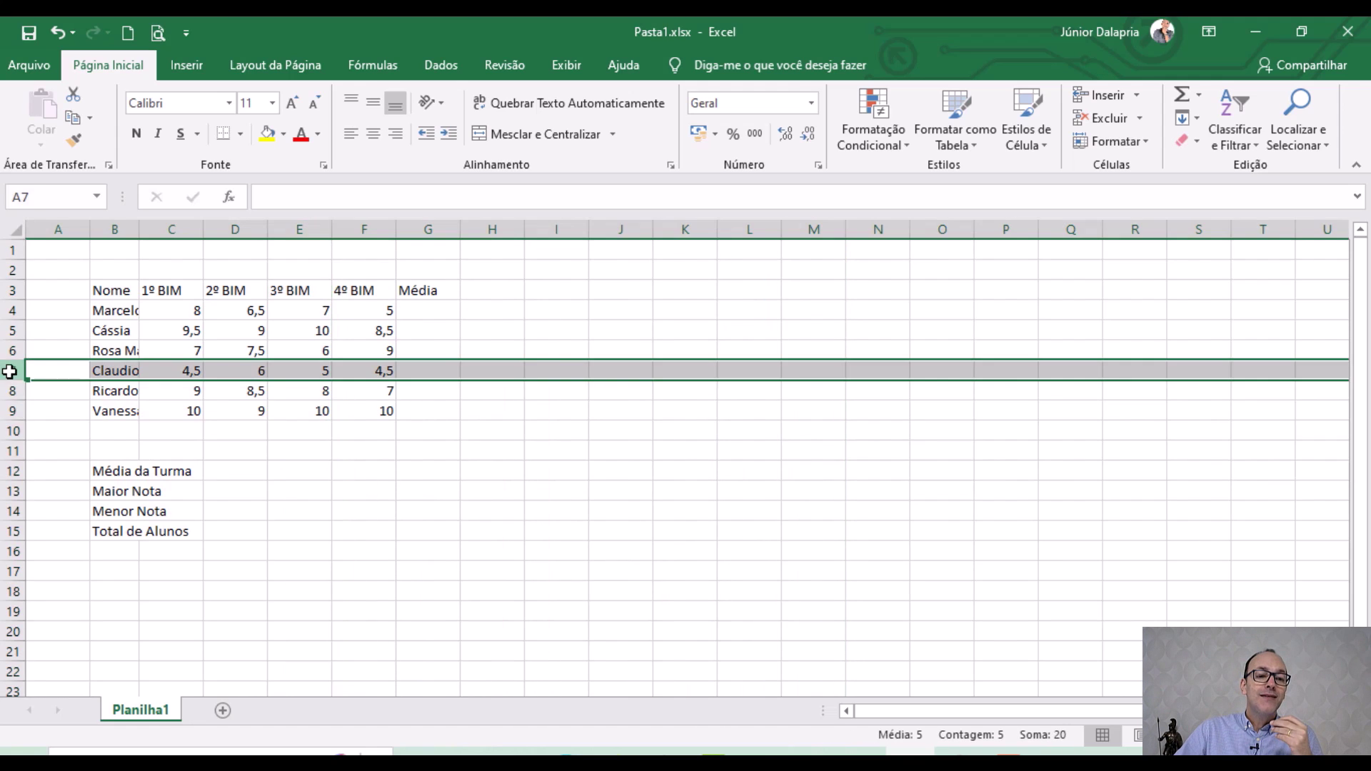
left_click(6, 472)
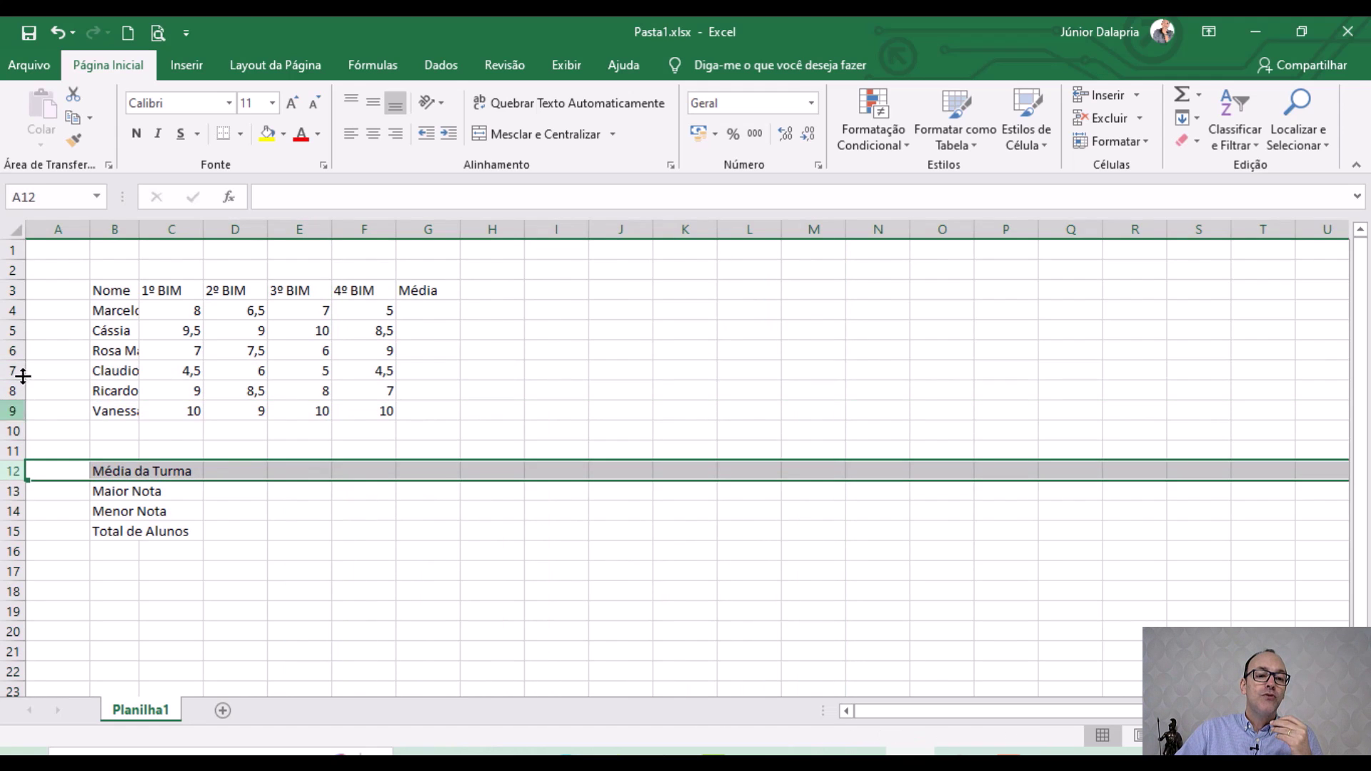
left_click(8, 270)
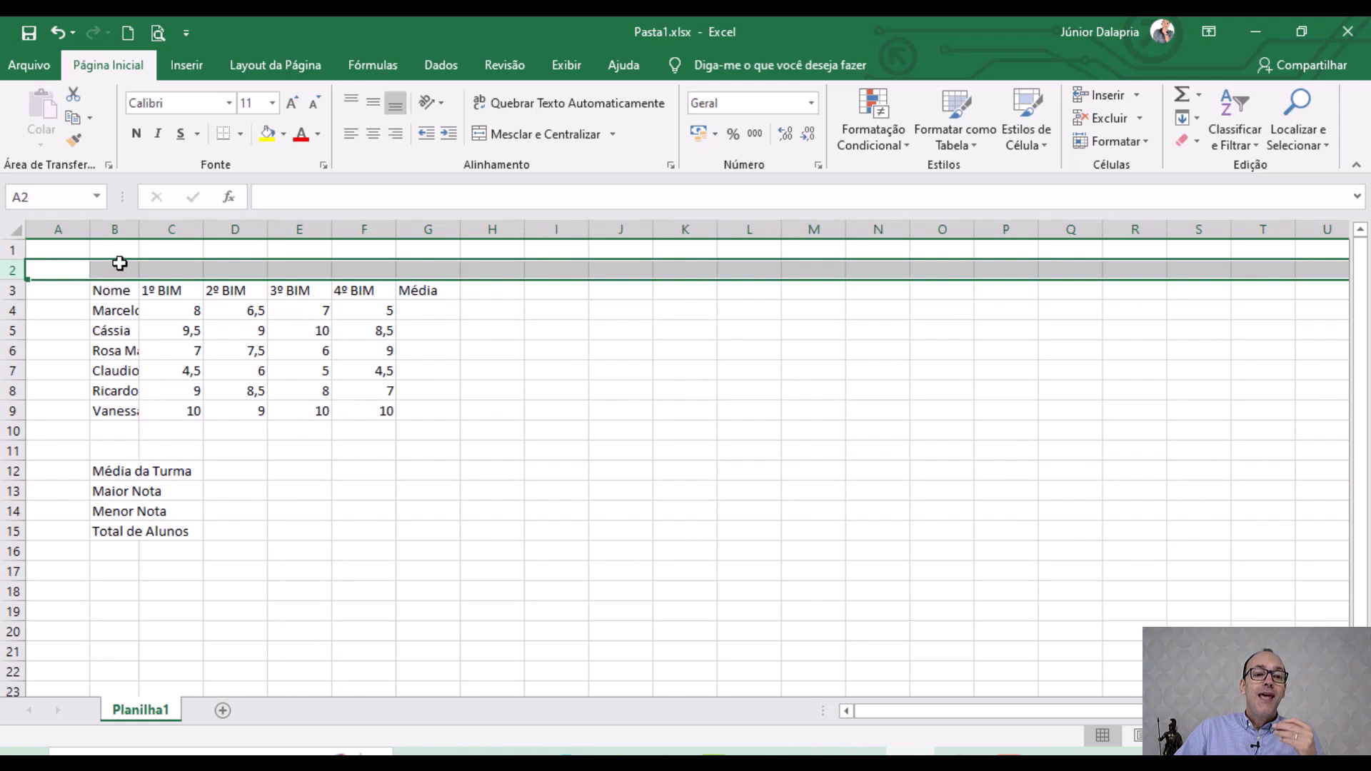
left_click(505, 371)
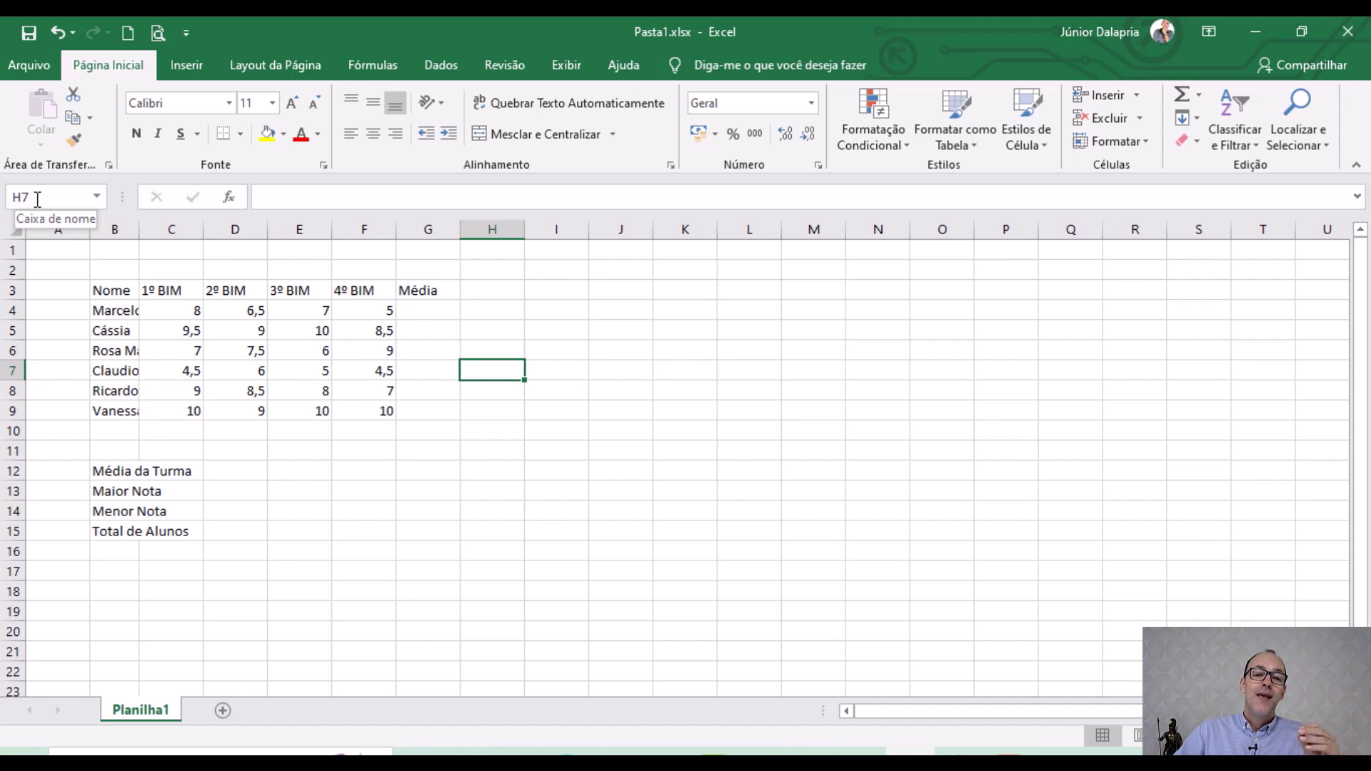
Examine the Média heading, the 1º BIM grades and the student names, including column B and row 5 as a whole.
left_click(404, 284)
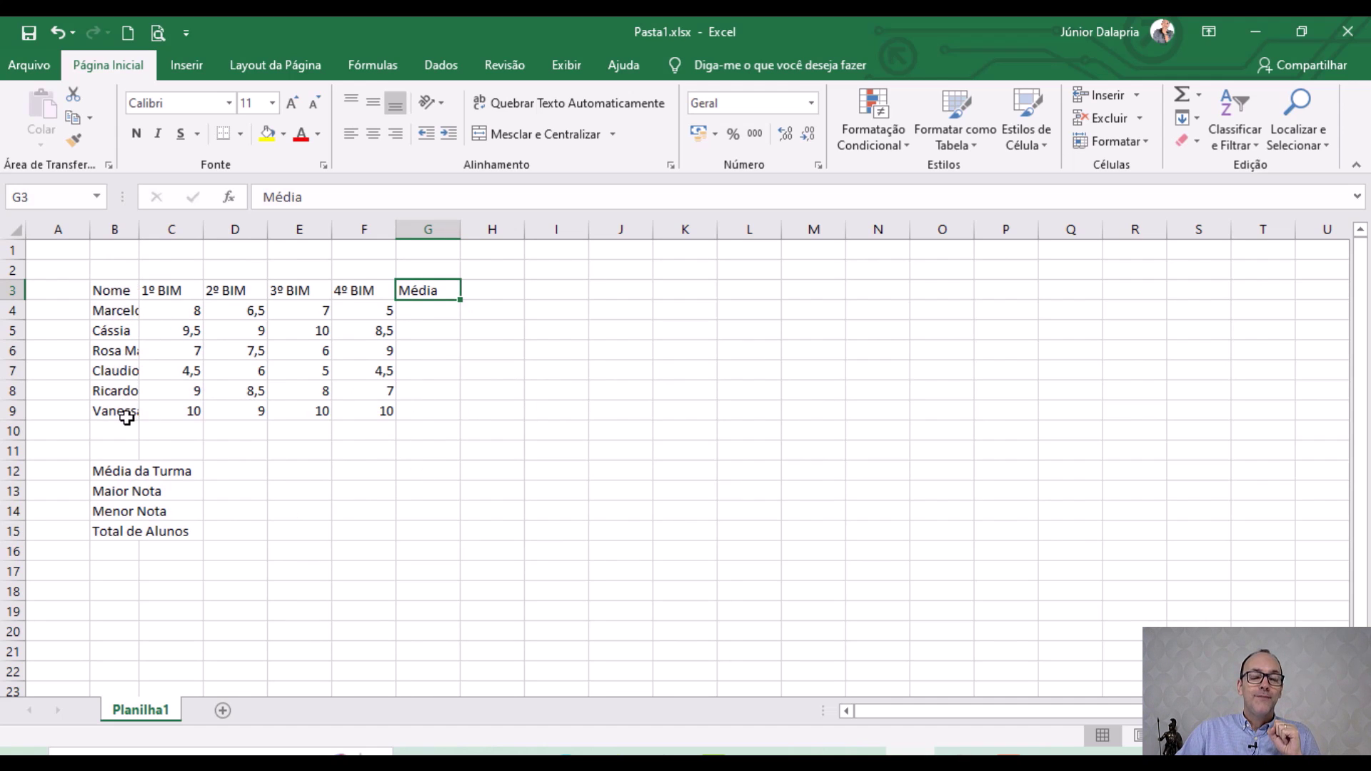
left_click(168, 313)
left_click(170, 346)
left_click(164, 390)
left_click(175, 409)
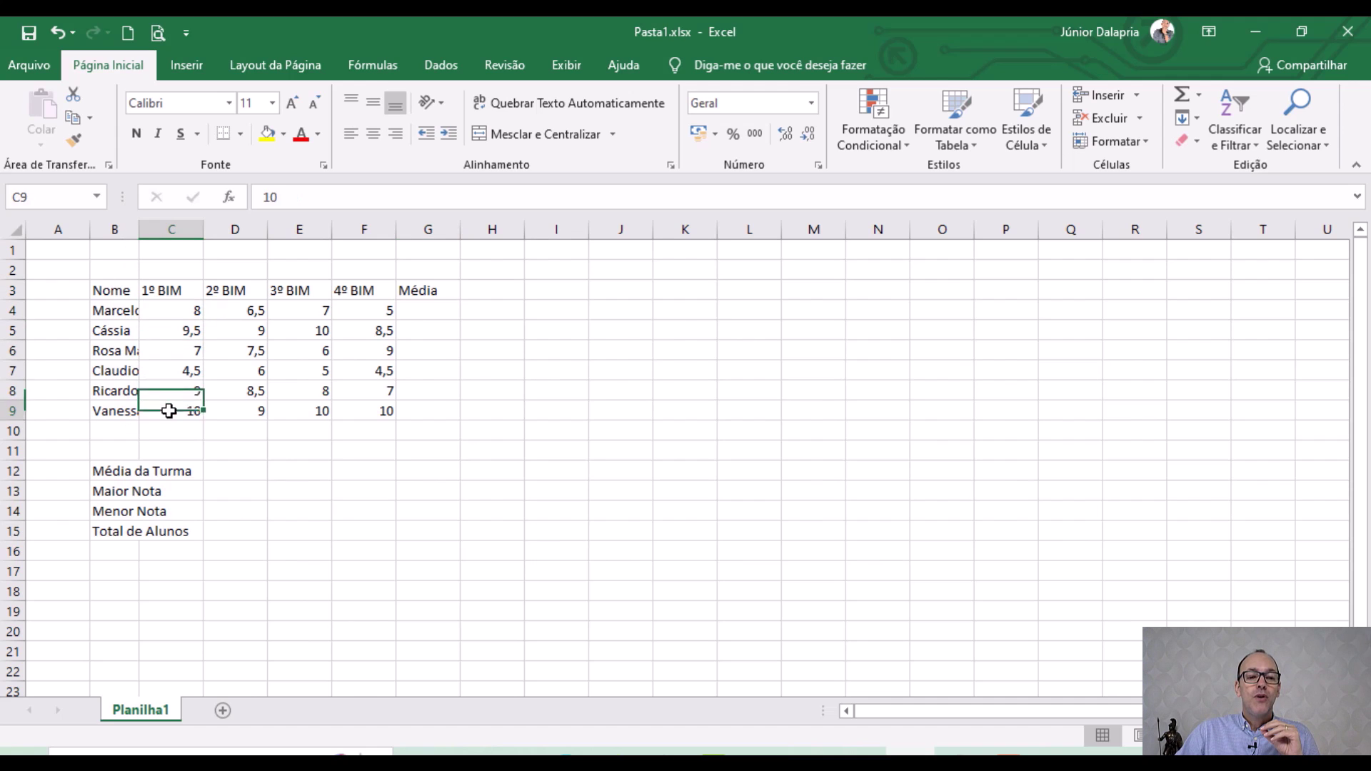
left_click(173, 349)
left_click(170, 313)
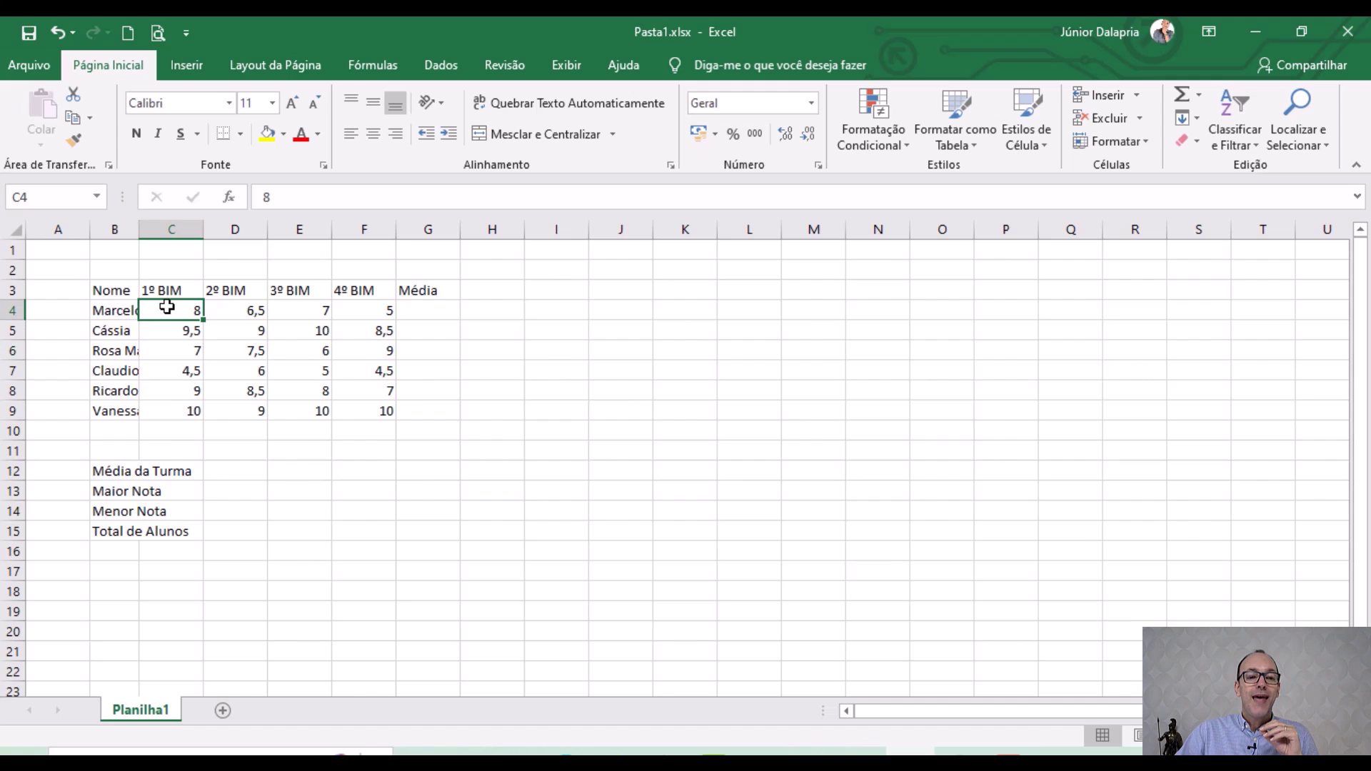
left_click(112, 311)
left_click(113, 333)
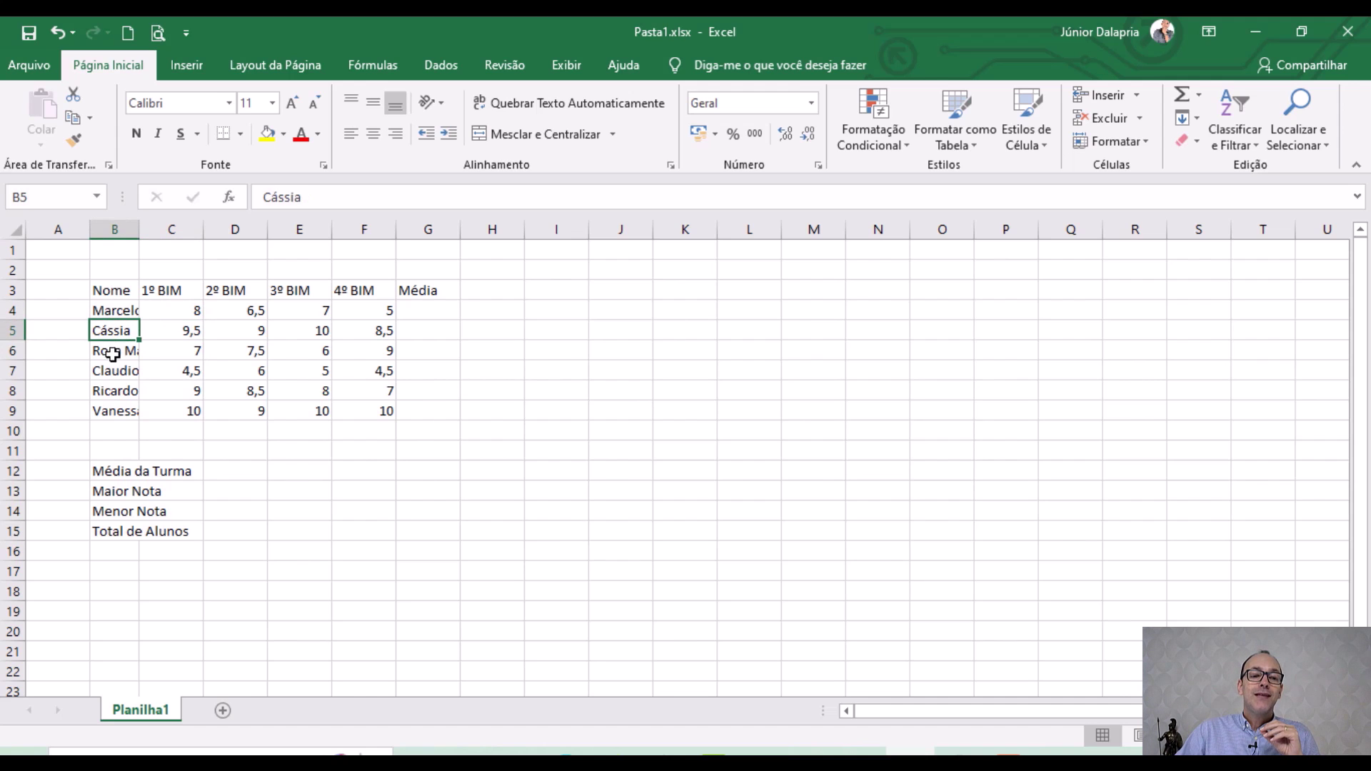
left_click(111, 352)
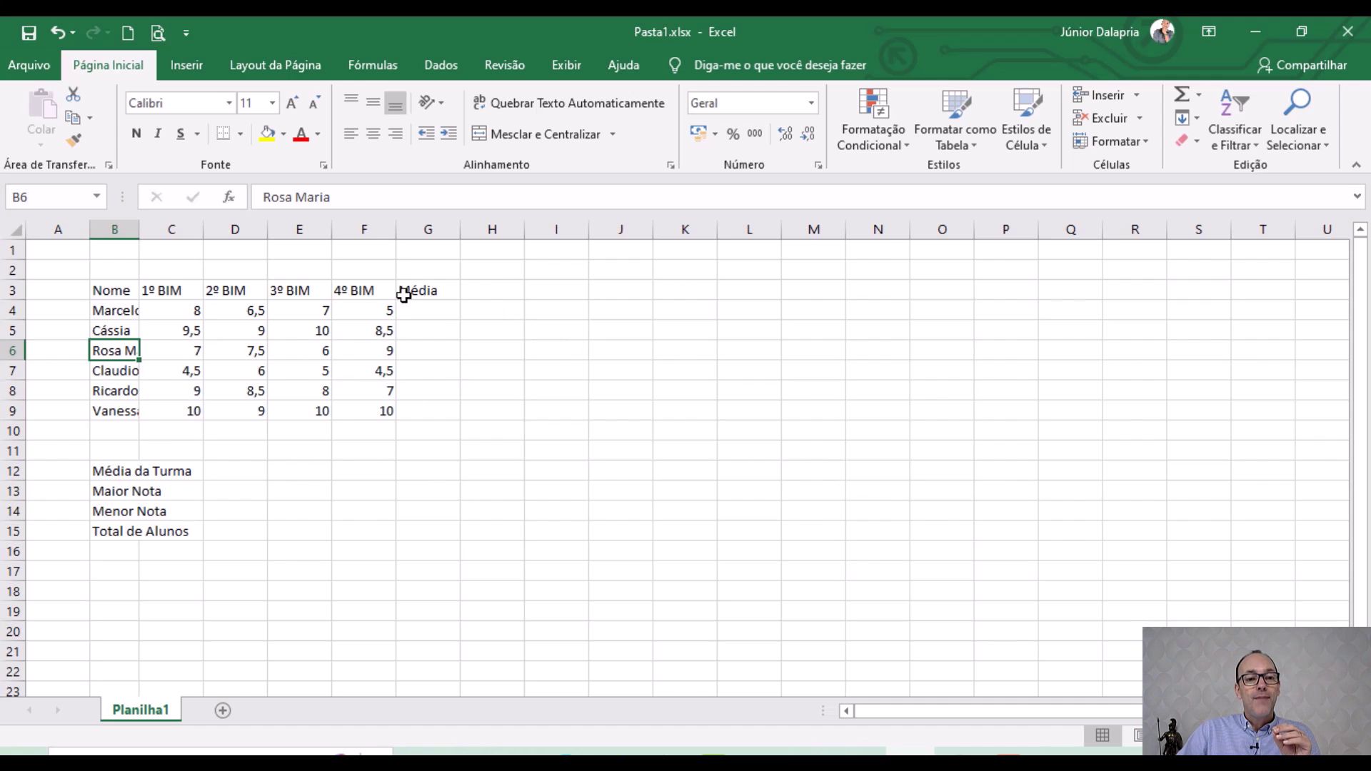
left_click(124, 229)
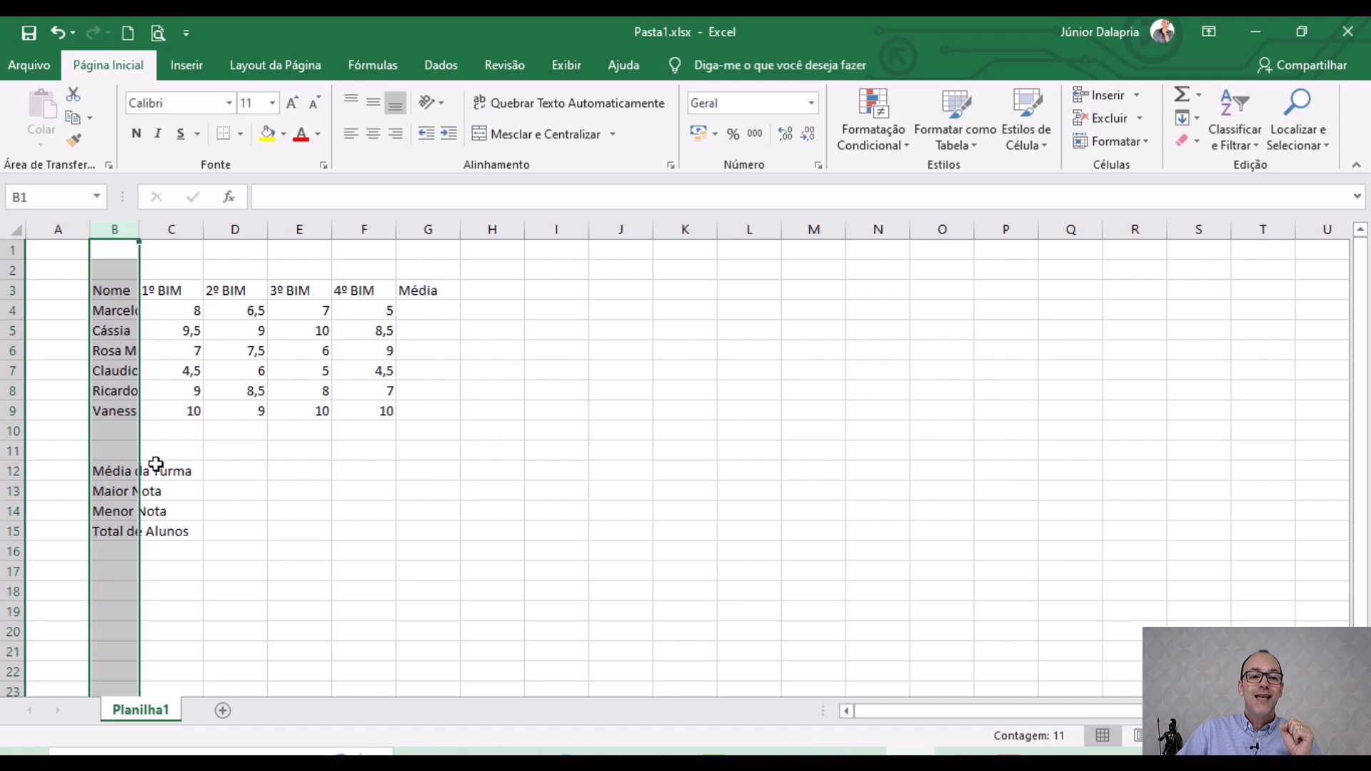
left_click(12, 330)
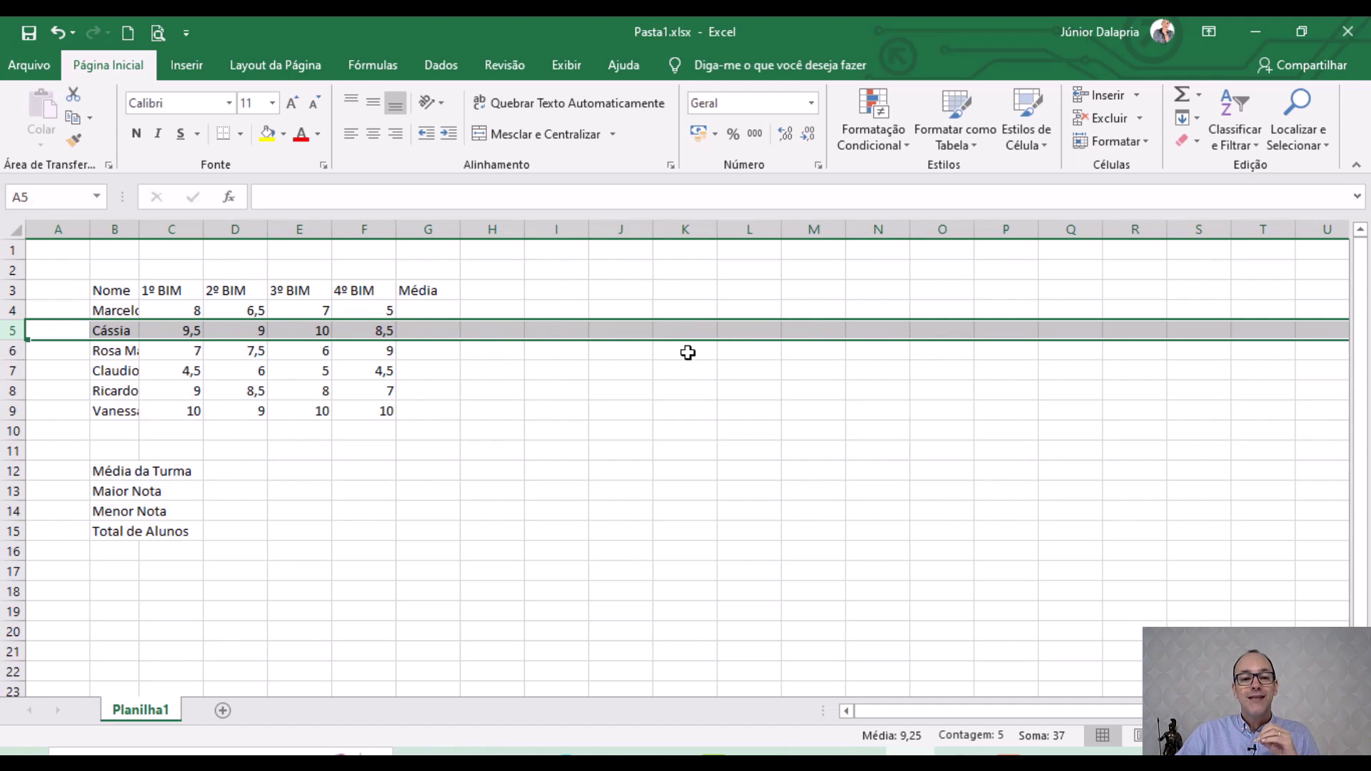
left_click(600, 411)
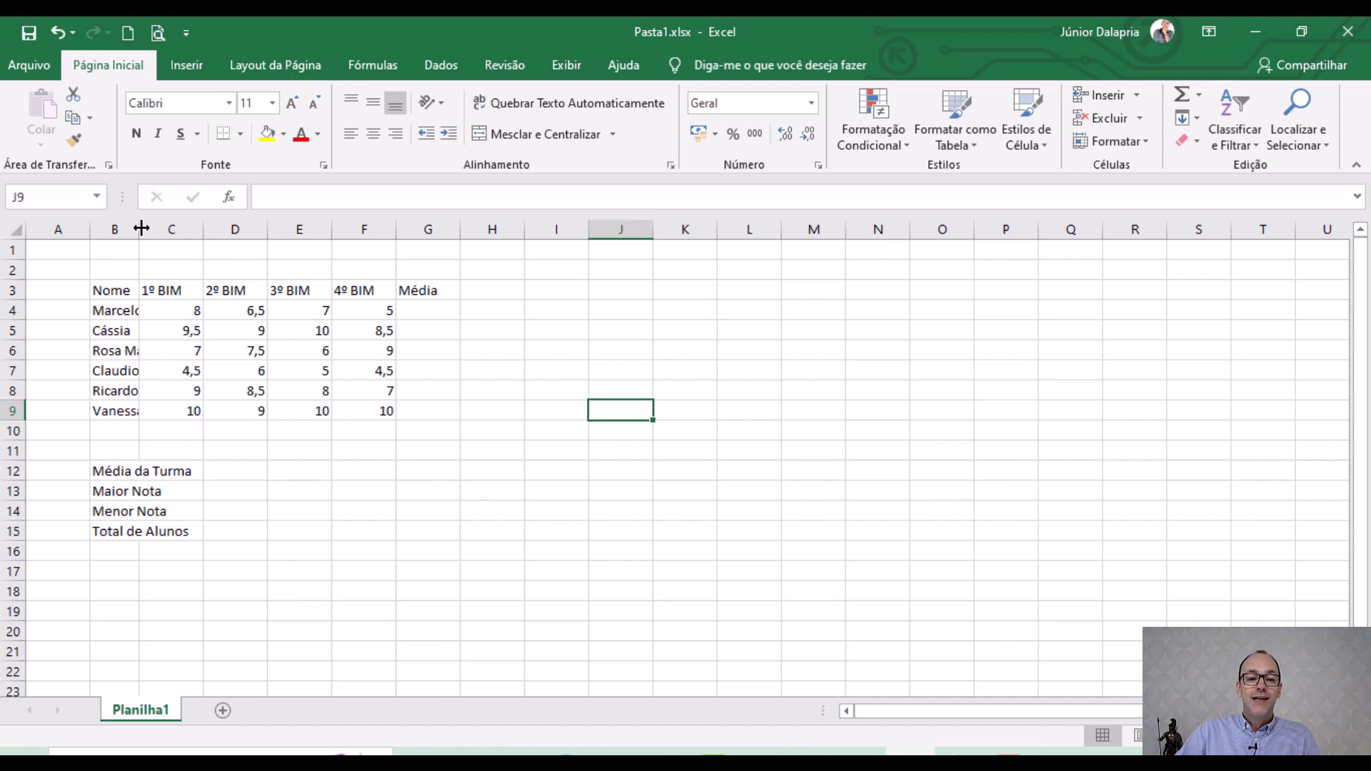
Adjust column B's width, finishing with an automatic fit to its longest entry.
left_click_drag(142, 228, 215, 233)
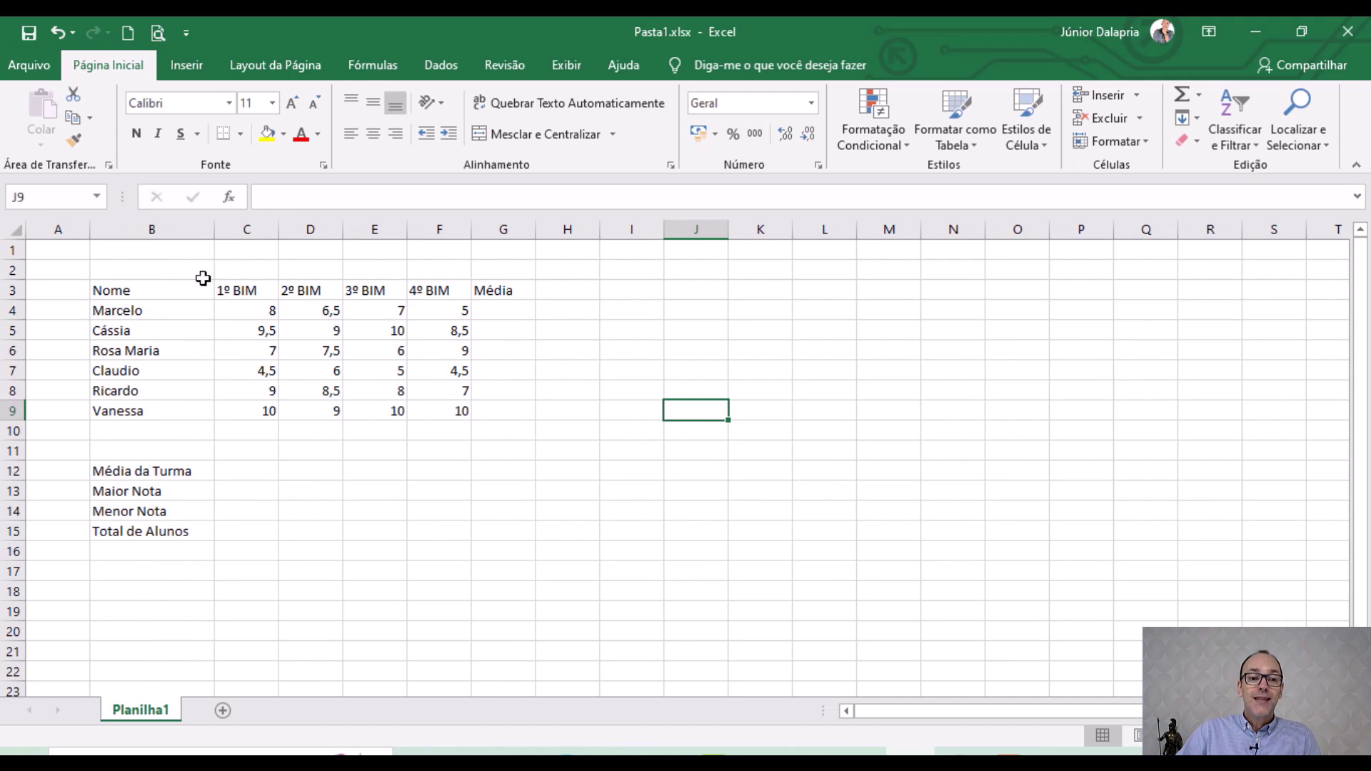
left_click_drag(214, 229, 137, 229)
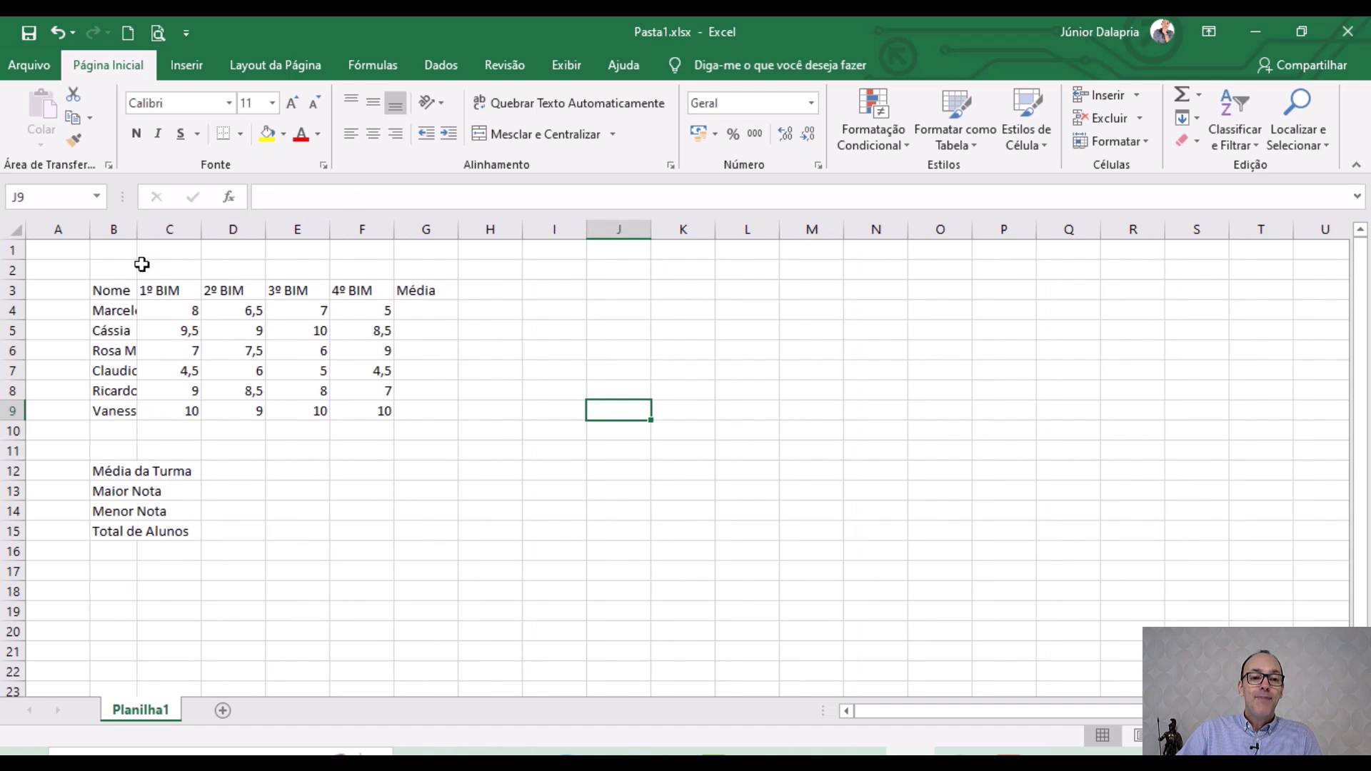
double_click(136, 229)
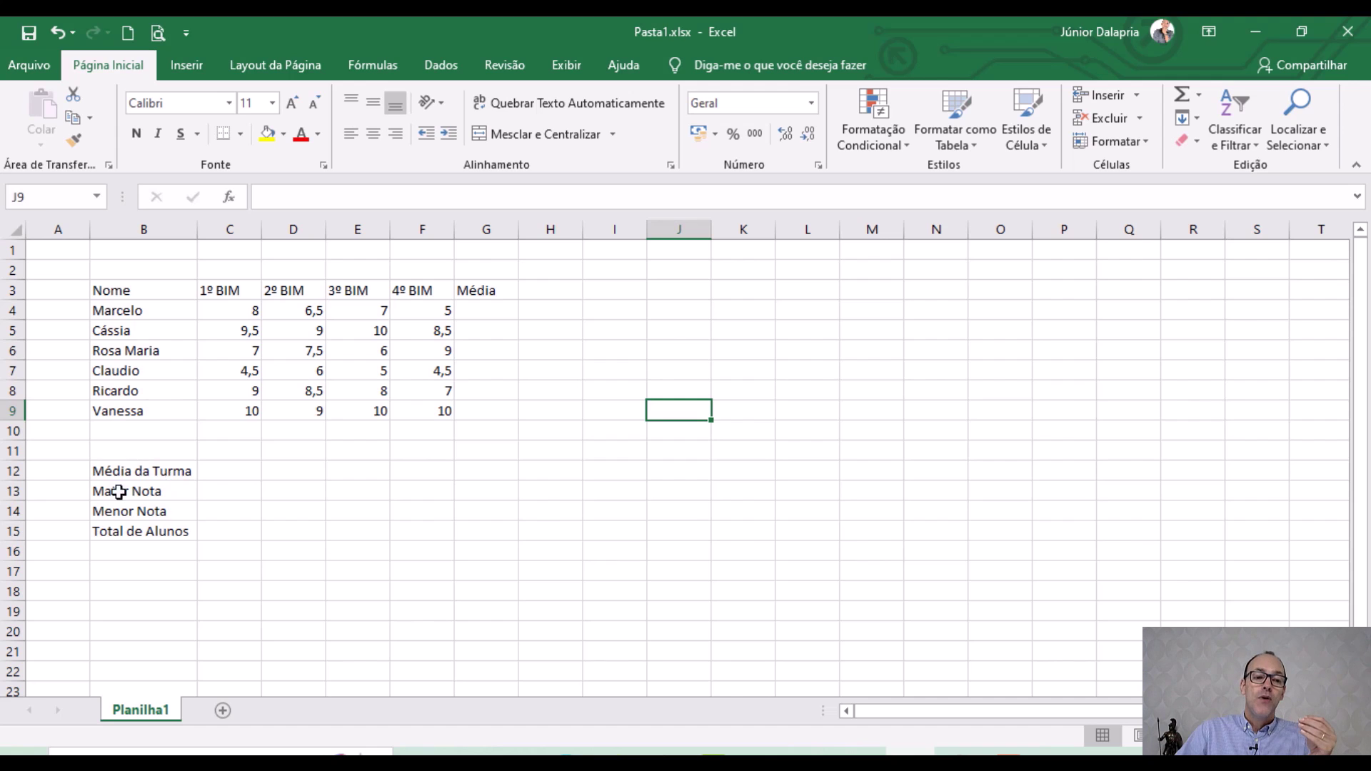
Review the class summary labels in B12:B15 and the full grade table range B3:G9.
left_click(144, 470)
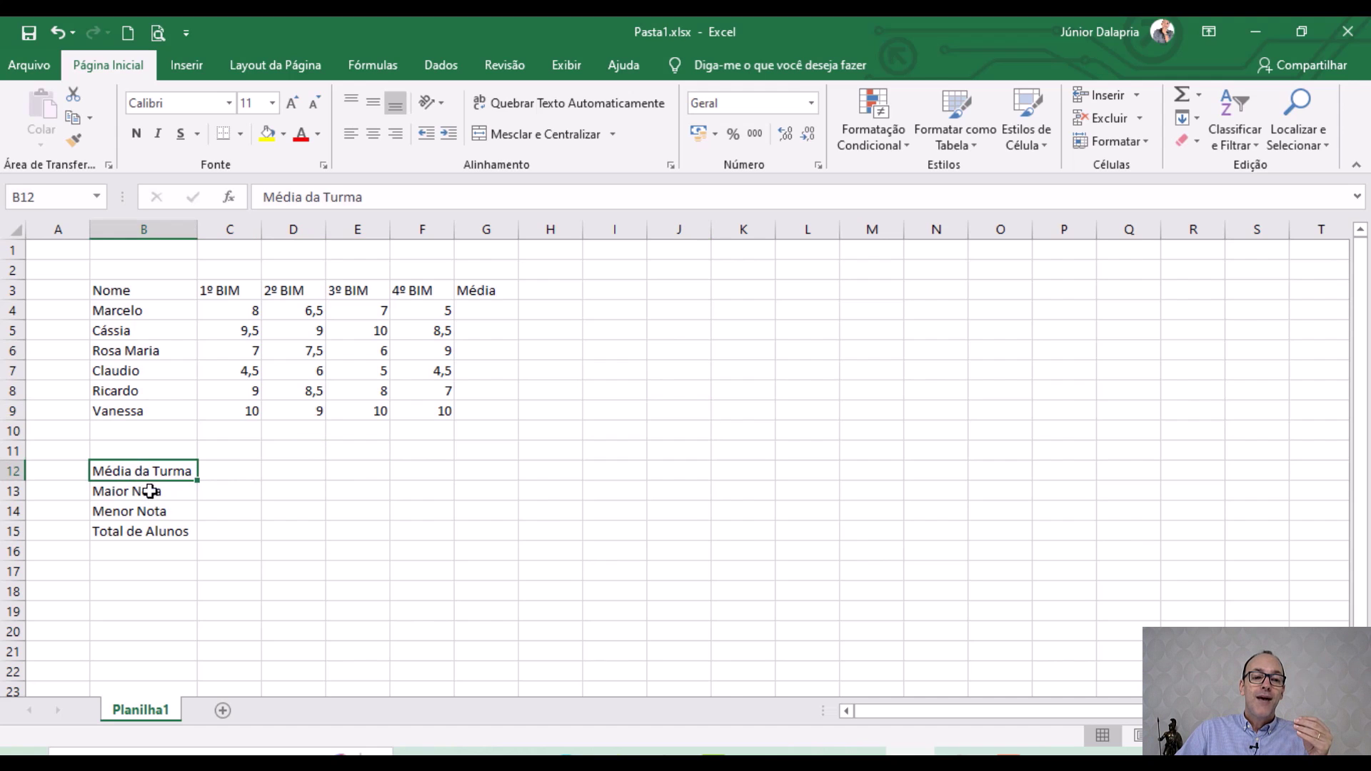
left_click(152, 531)
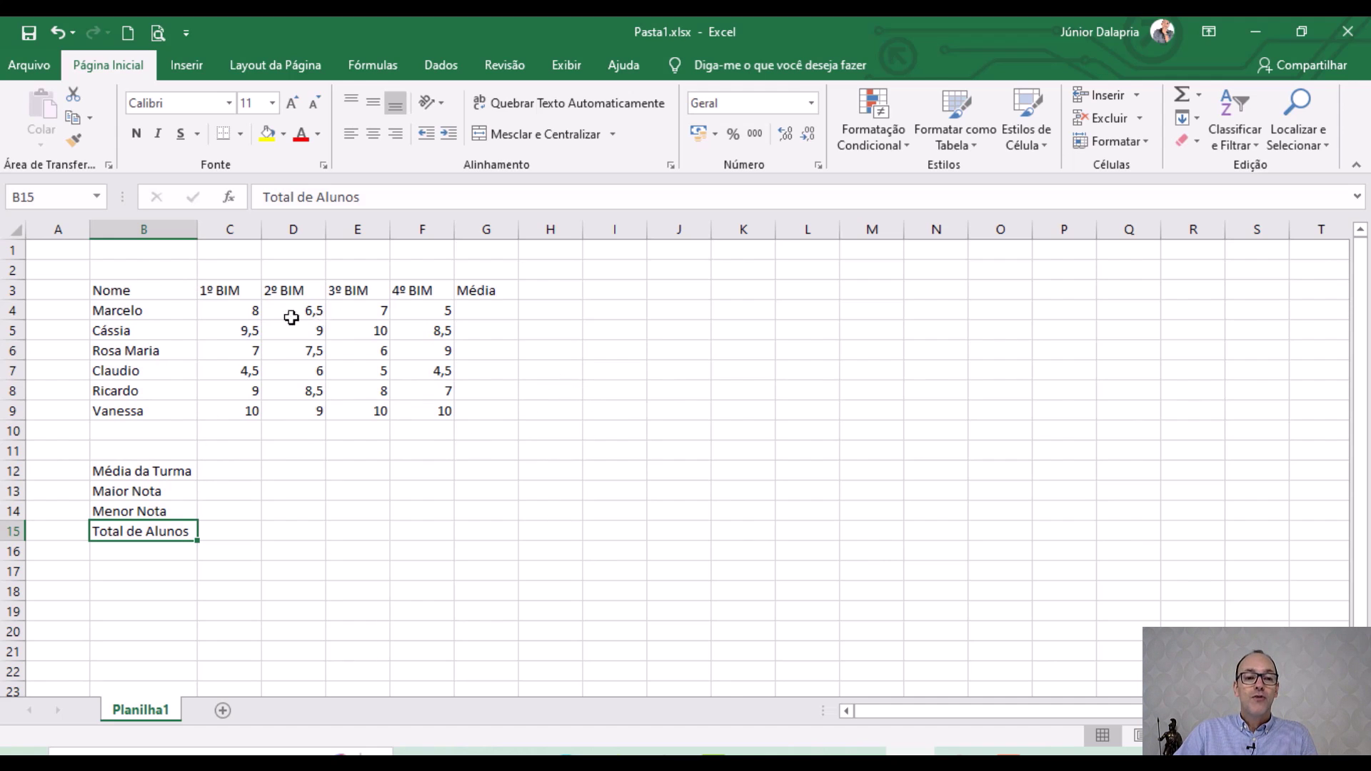
left_click(122, 289)
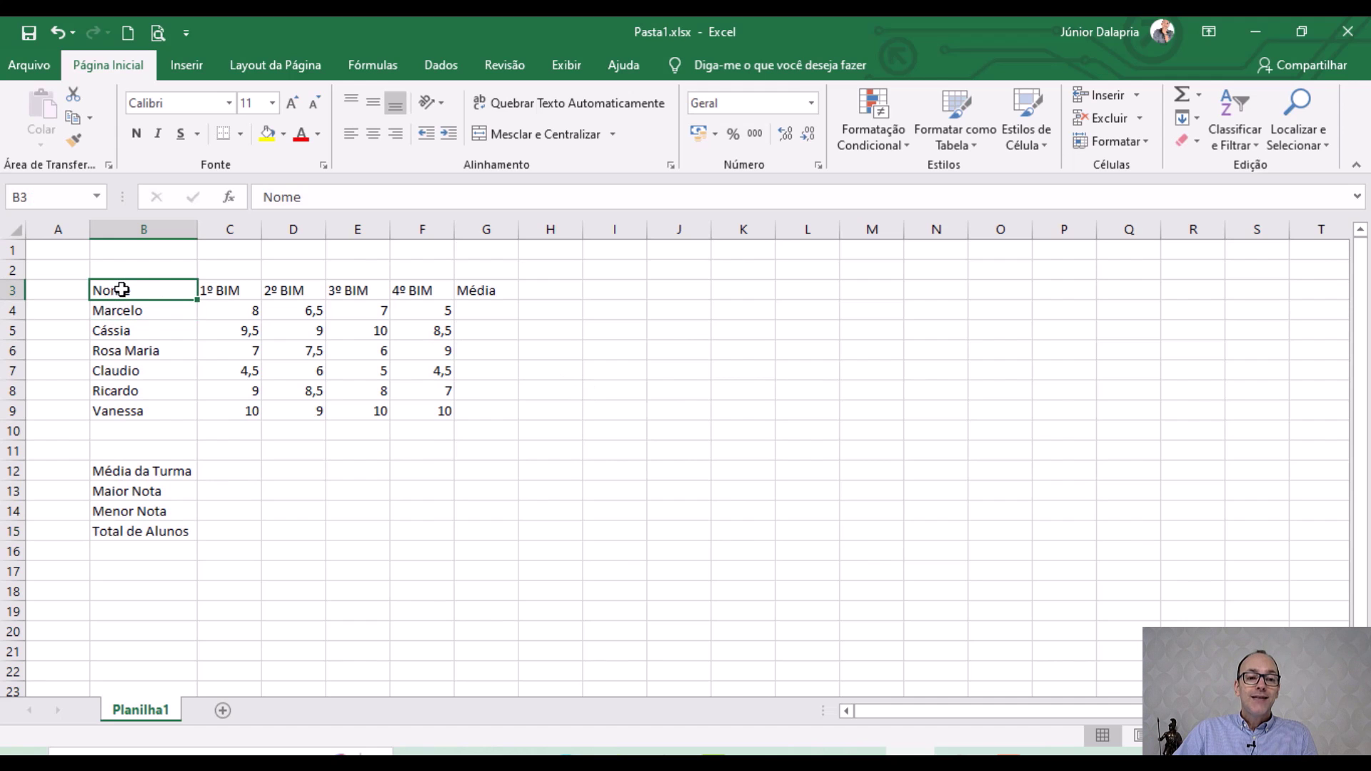
left_click_drag(122, 289, 469, 417)
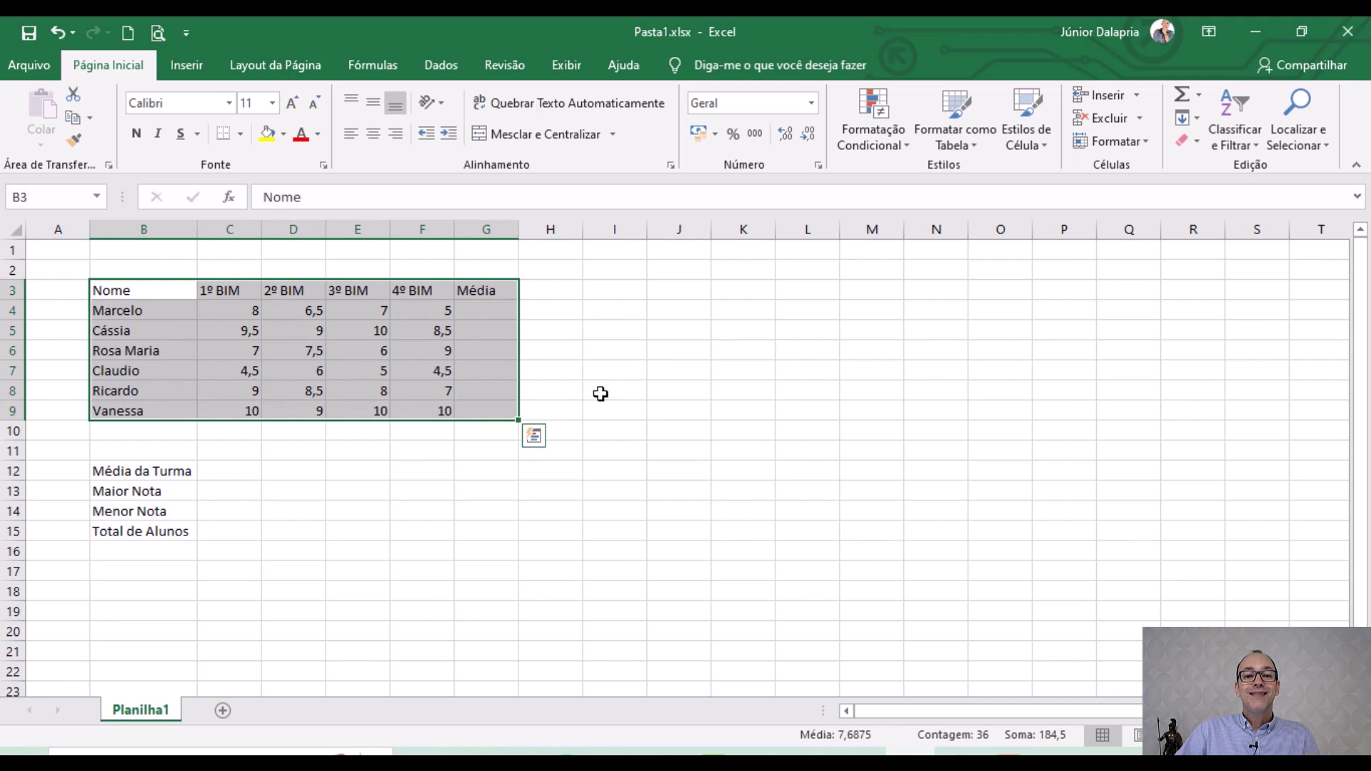
left_click(771, 359)
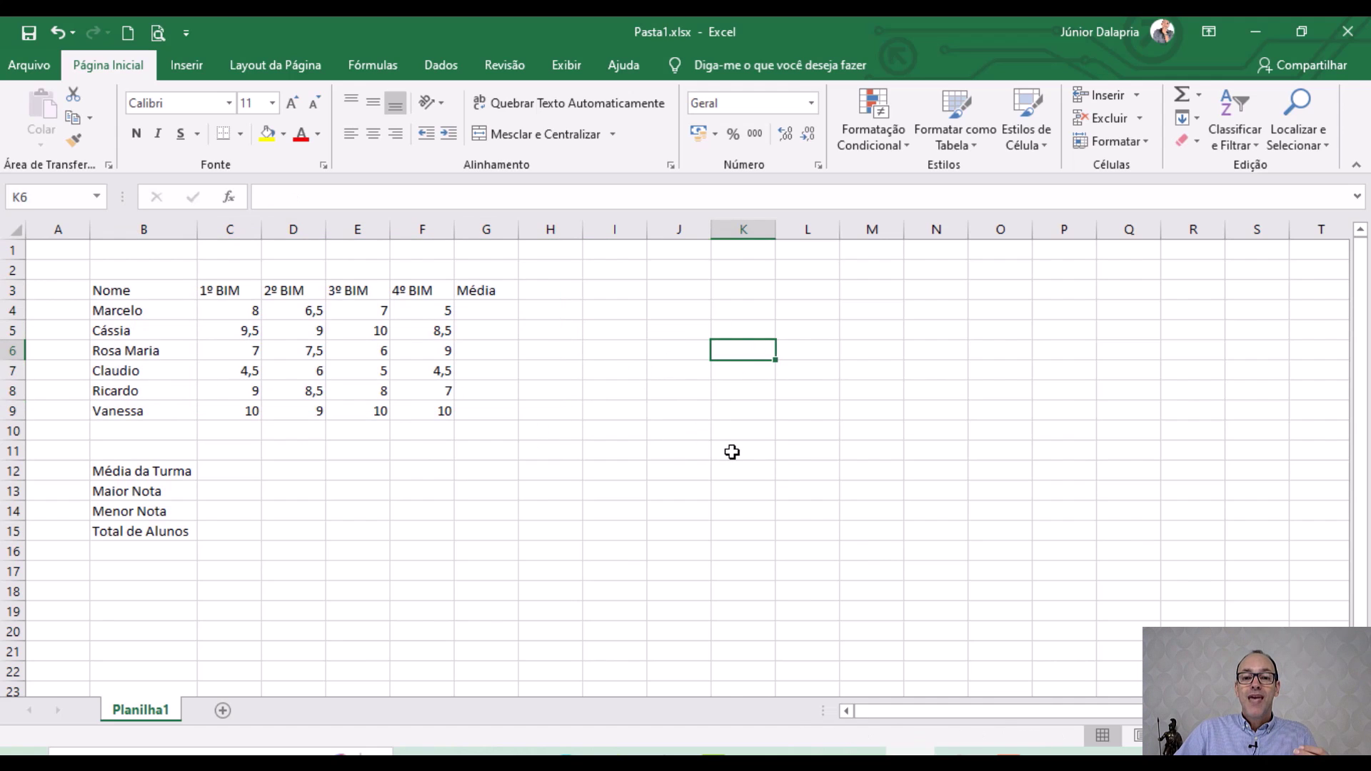
Move the active cell one cell at a time in every direction through the empty area beside the grade table, ending at I6.
key("Left")
key("Left")
key("Left")
key("Left")
key("Right")
key("Right")
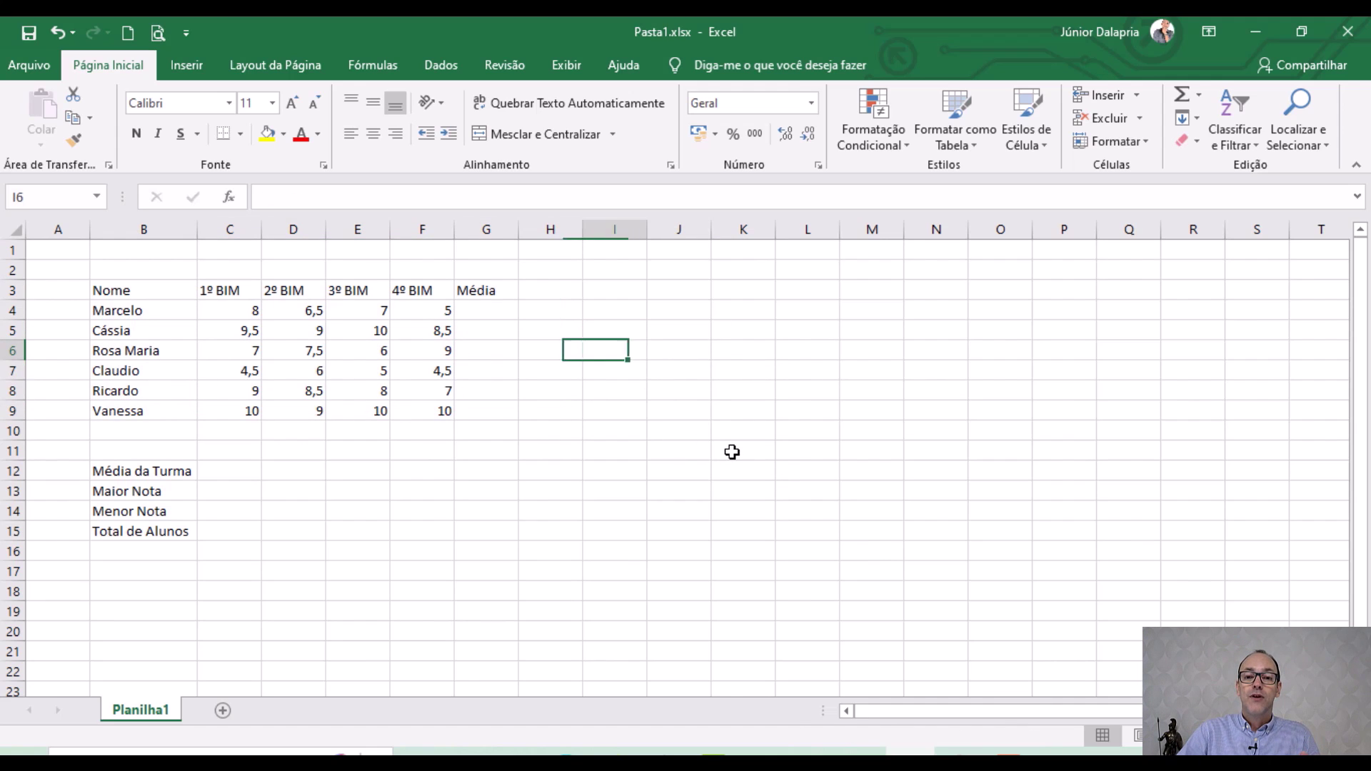
key("Down")
key("Down")
key("Down")
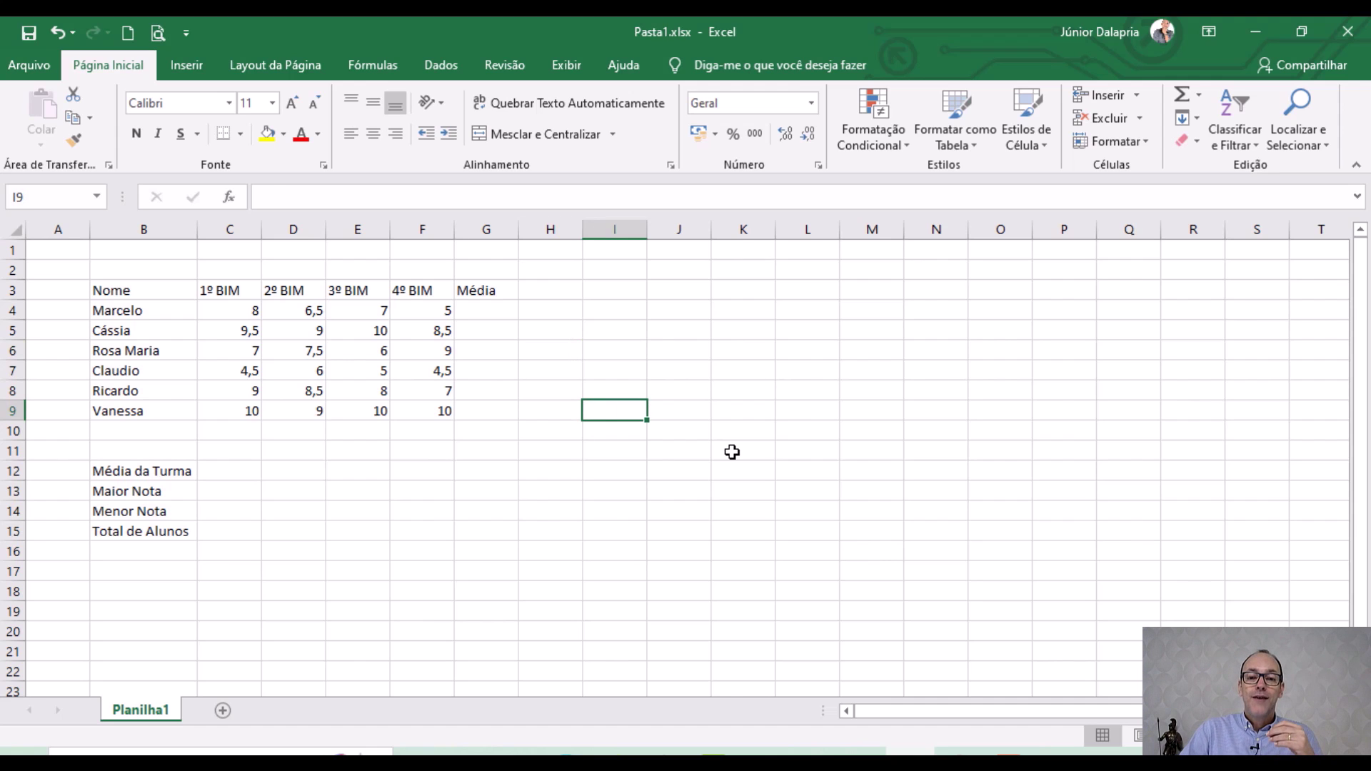
key("Left")
key("Left")
key("Left")
key("Right")
key("Right")
key("Right")
key("Up")
key("Up")
key("Up")
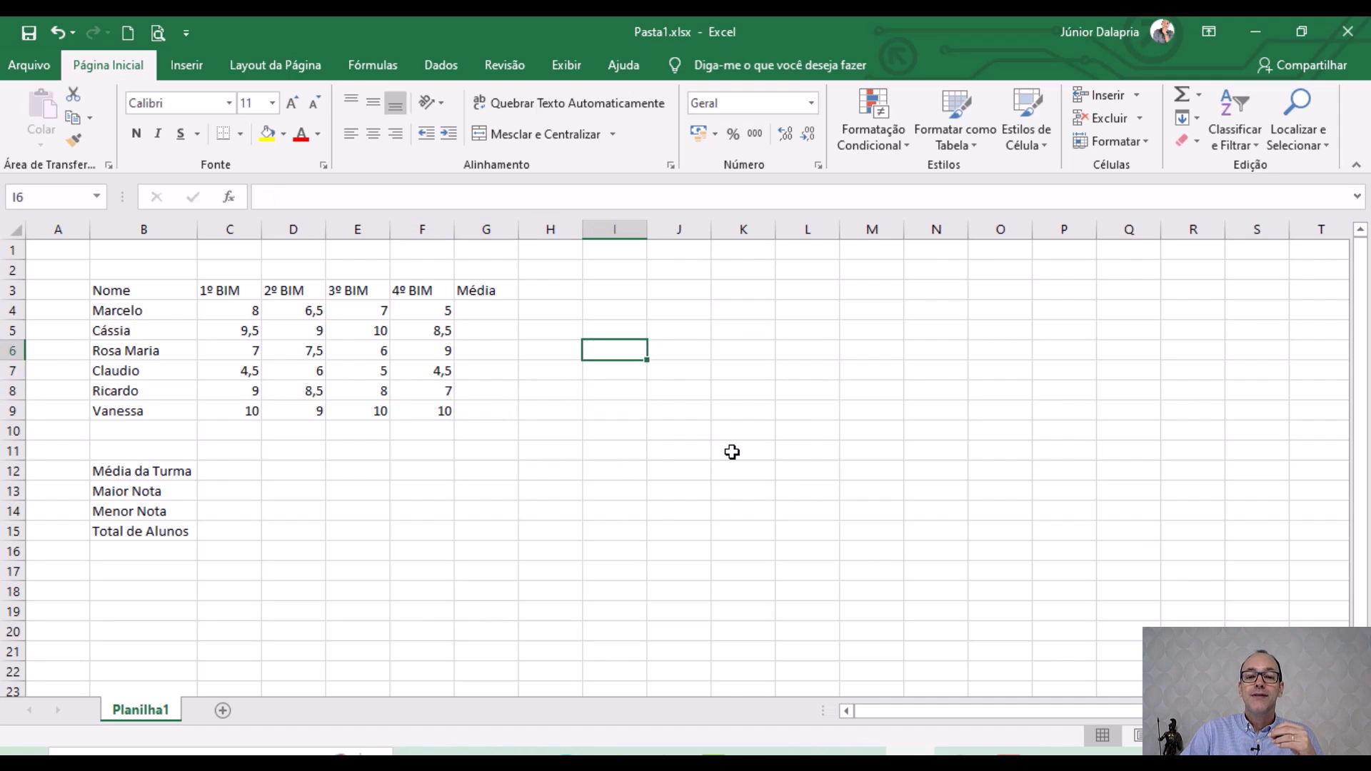
Go to the Nome heading in B3, extend the selection over the whole grade table B3:G9, and release it.
key("Left")
key("Left")
key("Left")
key("Left")
key("Left")
key("Left")
key("Left")
key("Up")
key("Up")
key("Up")
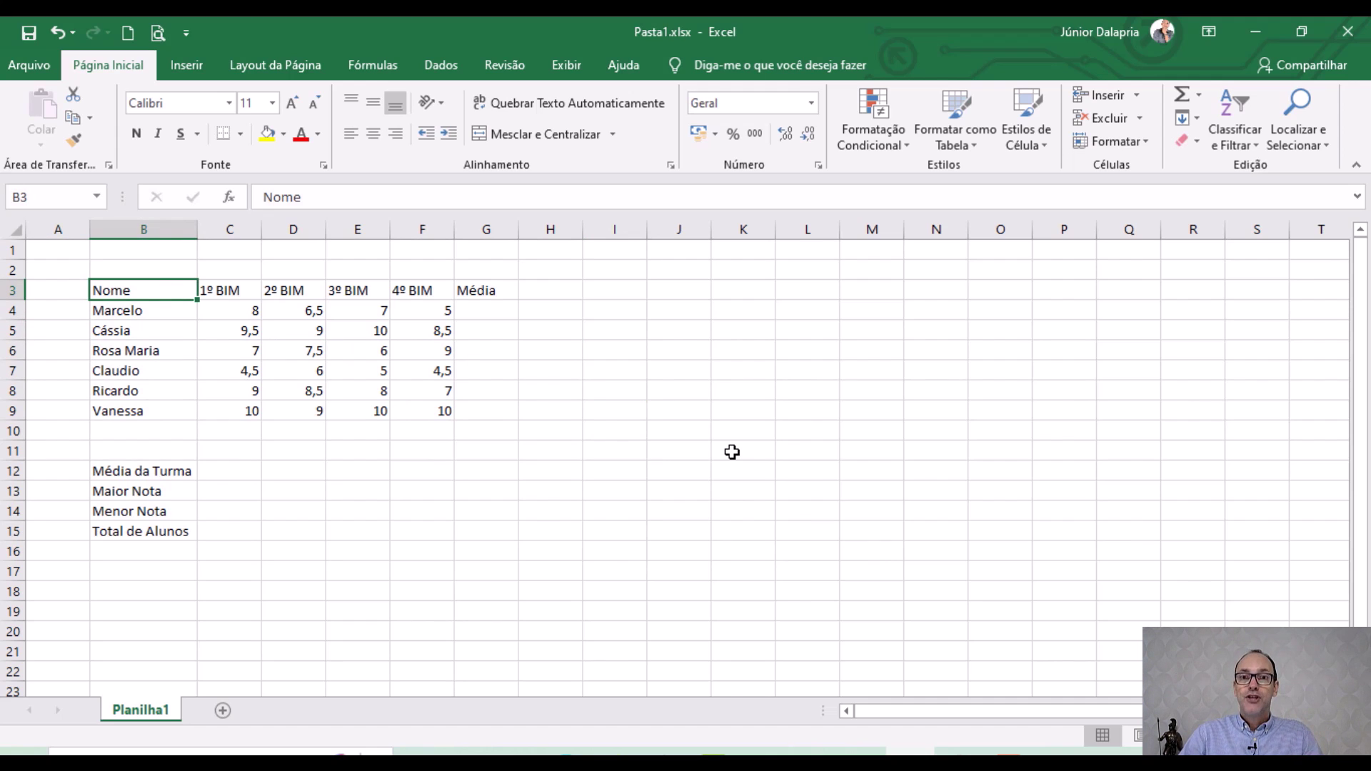
key("shift+Down")
key("shift+Down")
key("shift+Down")
key("shift+Down")
key("shift+Down")
key("shift+Down")
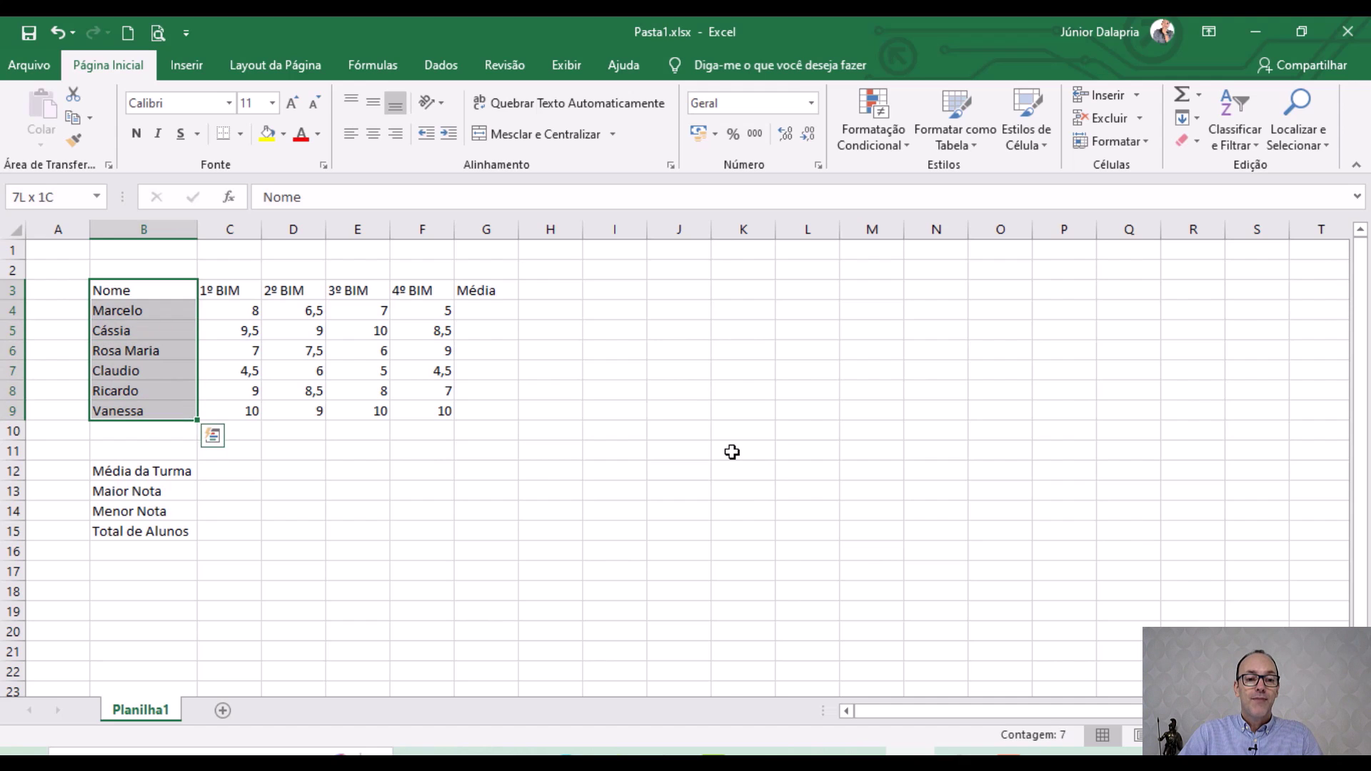
key("shift+Right")
key("shift+Right")
key("shift+Right")
key("shift+Right")
key("shift+Right")
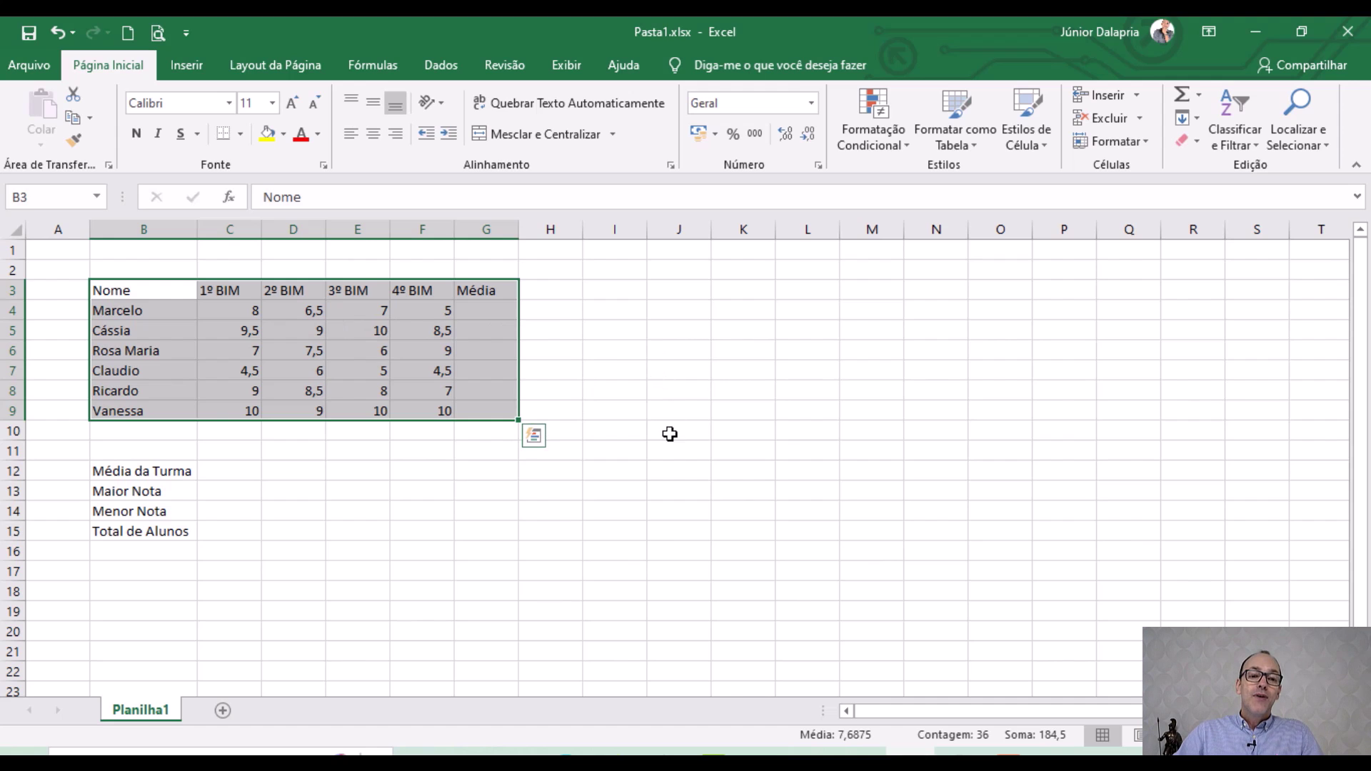
left_click(577, 553)
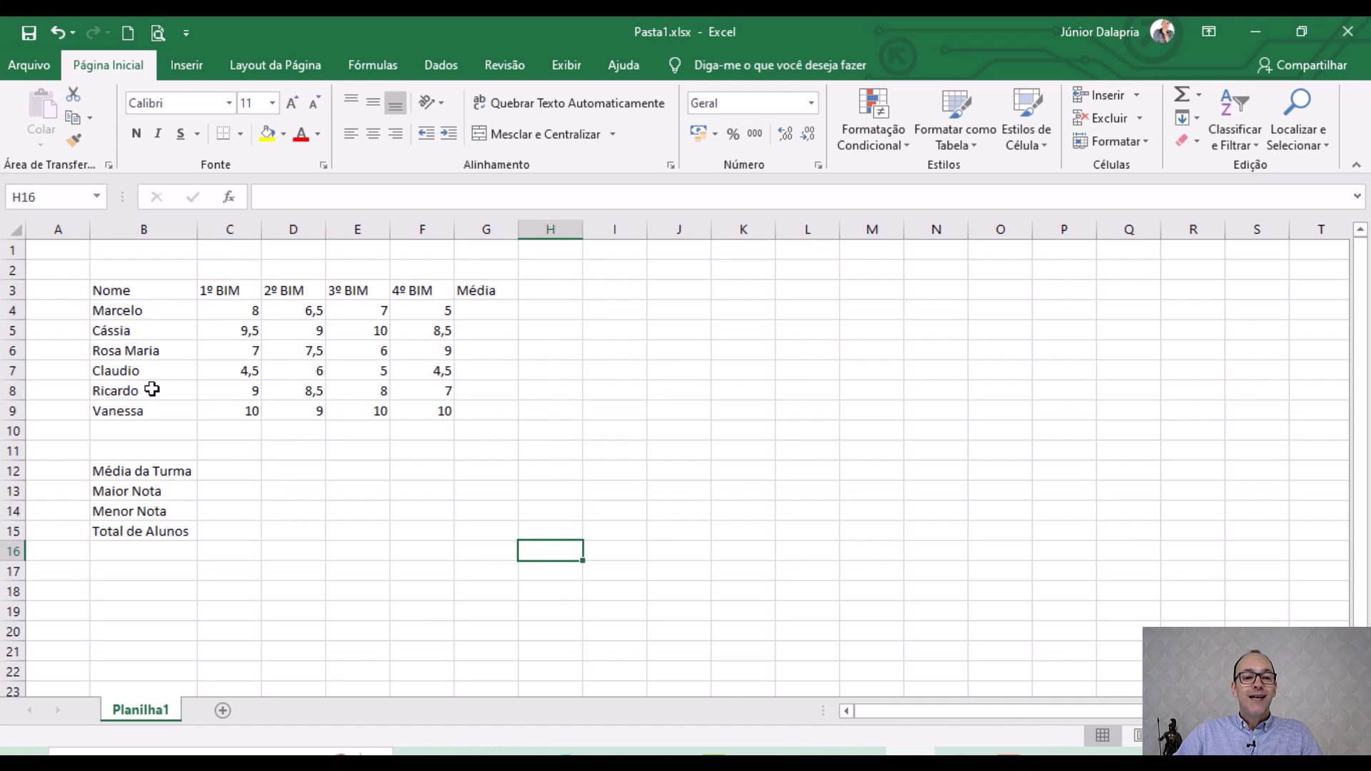
Make the table headings in B3:G3 bold, centred and italic.
left_click_drag(118, 290, 460, 291)
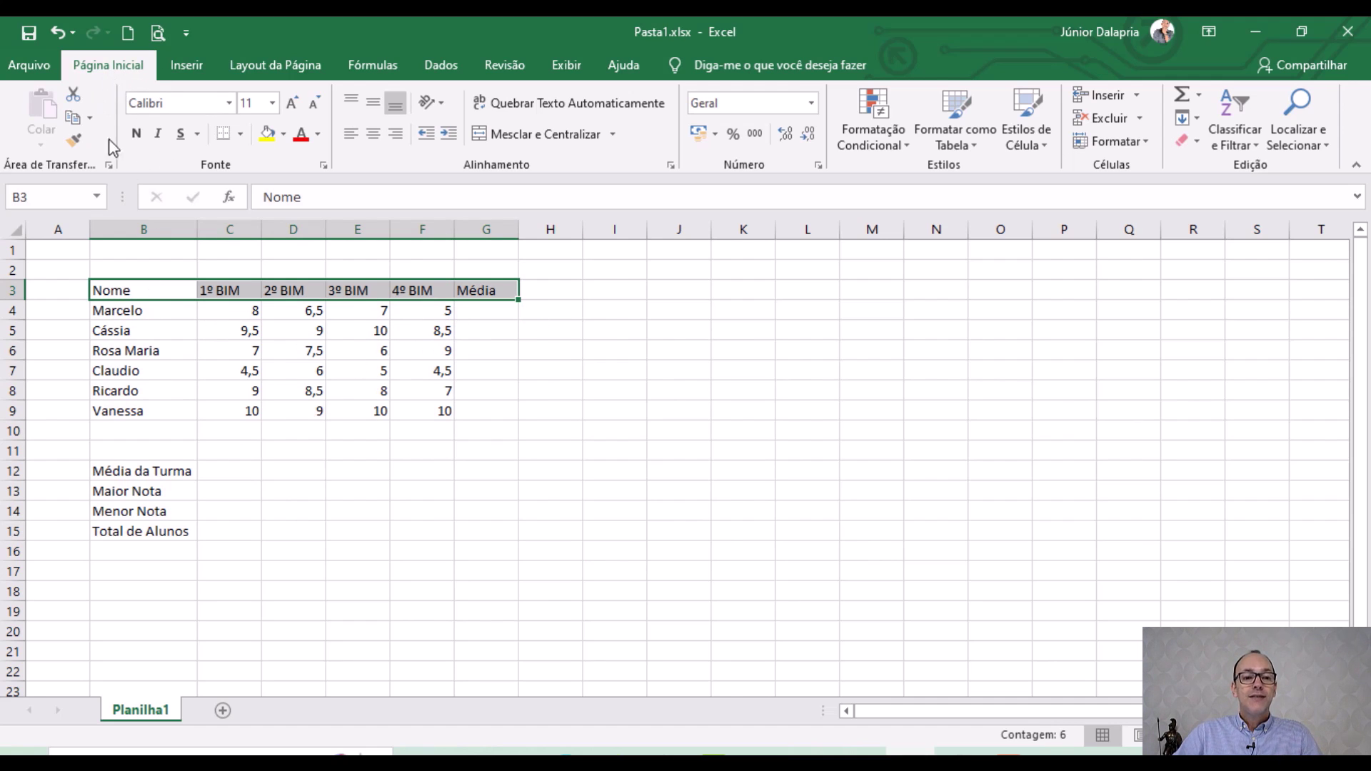
left_click(136, 136)
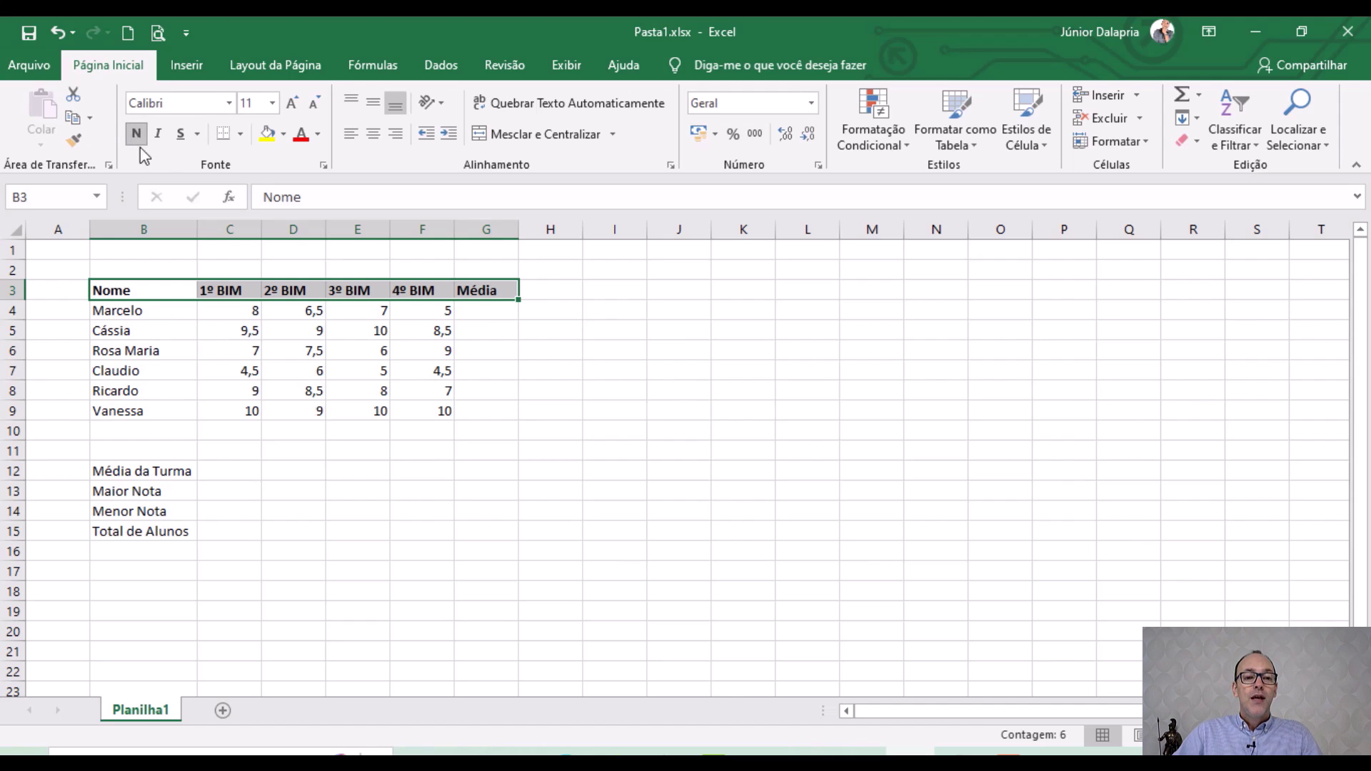
left_click(372, 136)
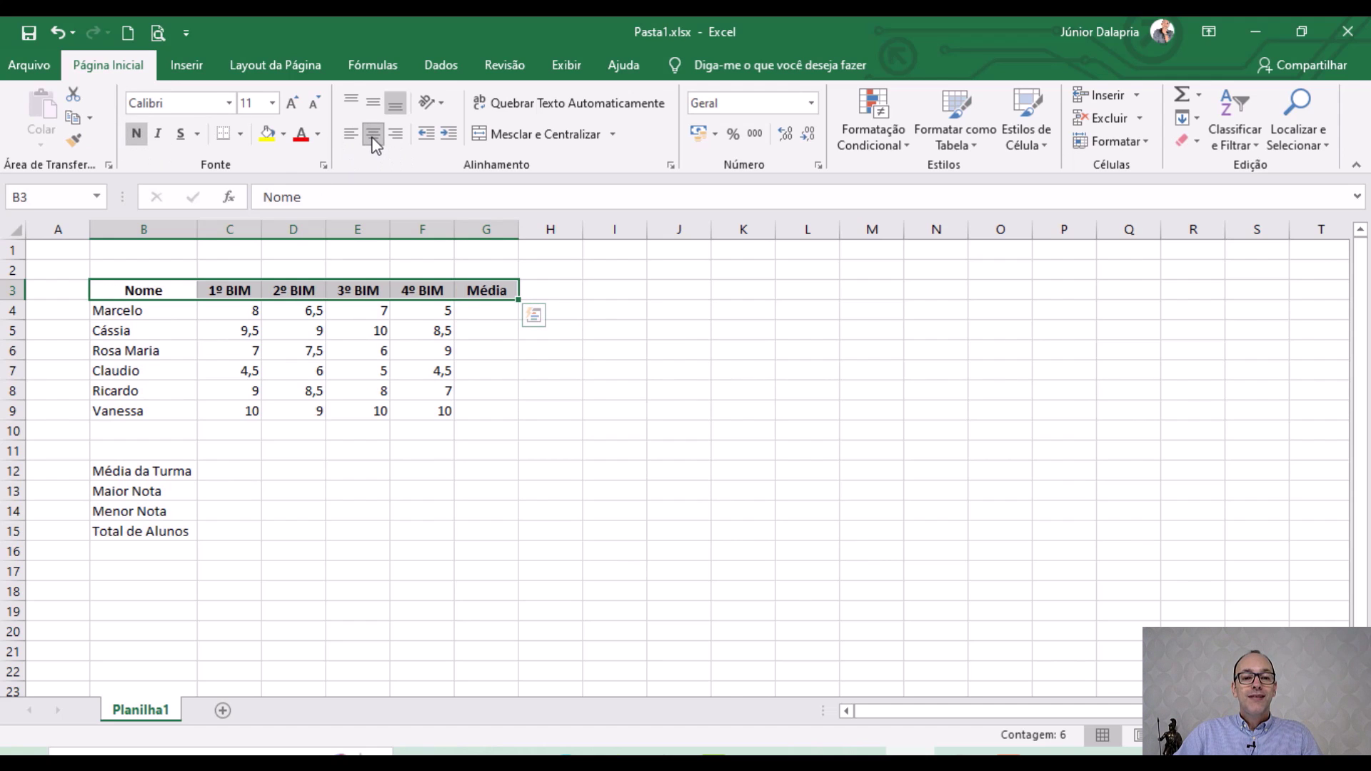
left_click(159, 134)
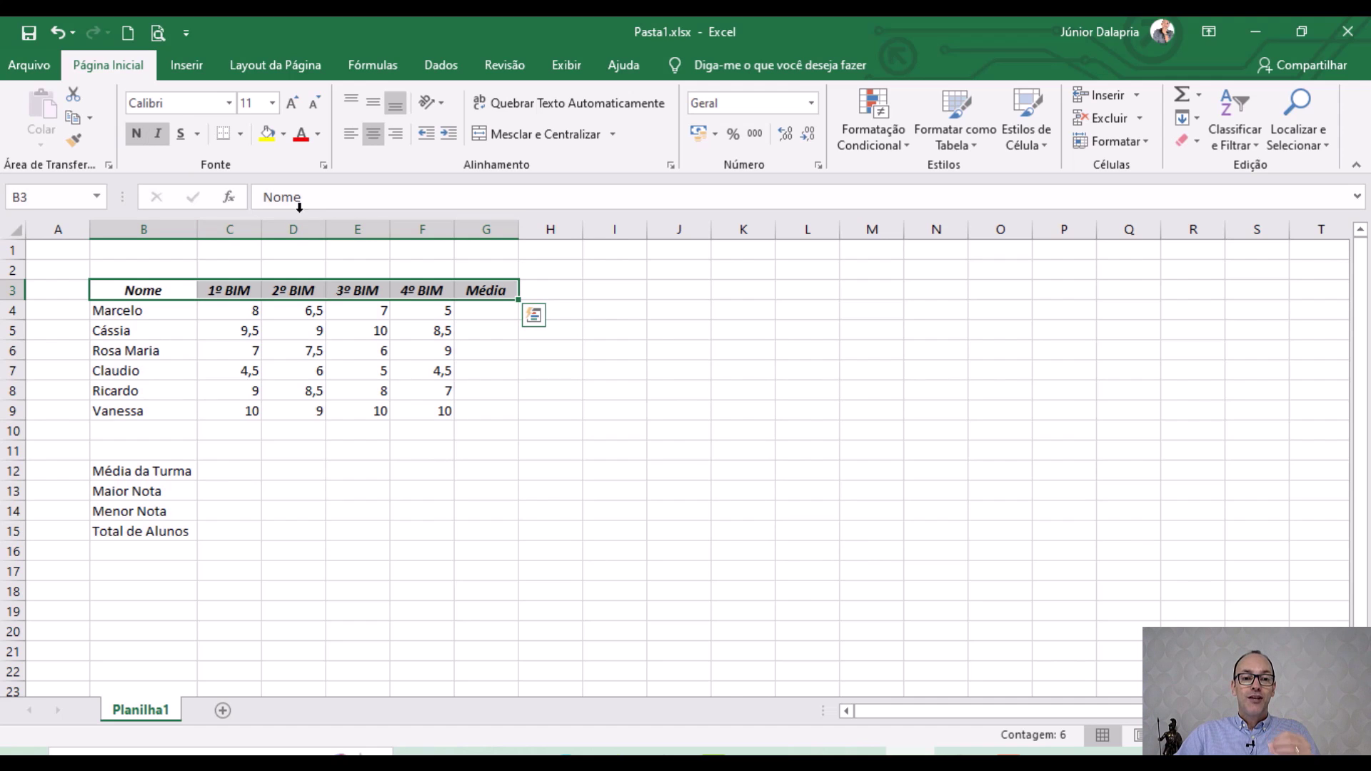
Fill the heading cells B3:G3 with orange from the standard colours.
left_click(284, 135)
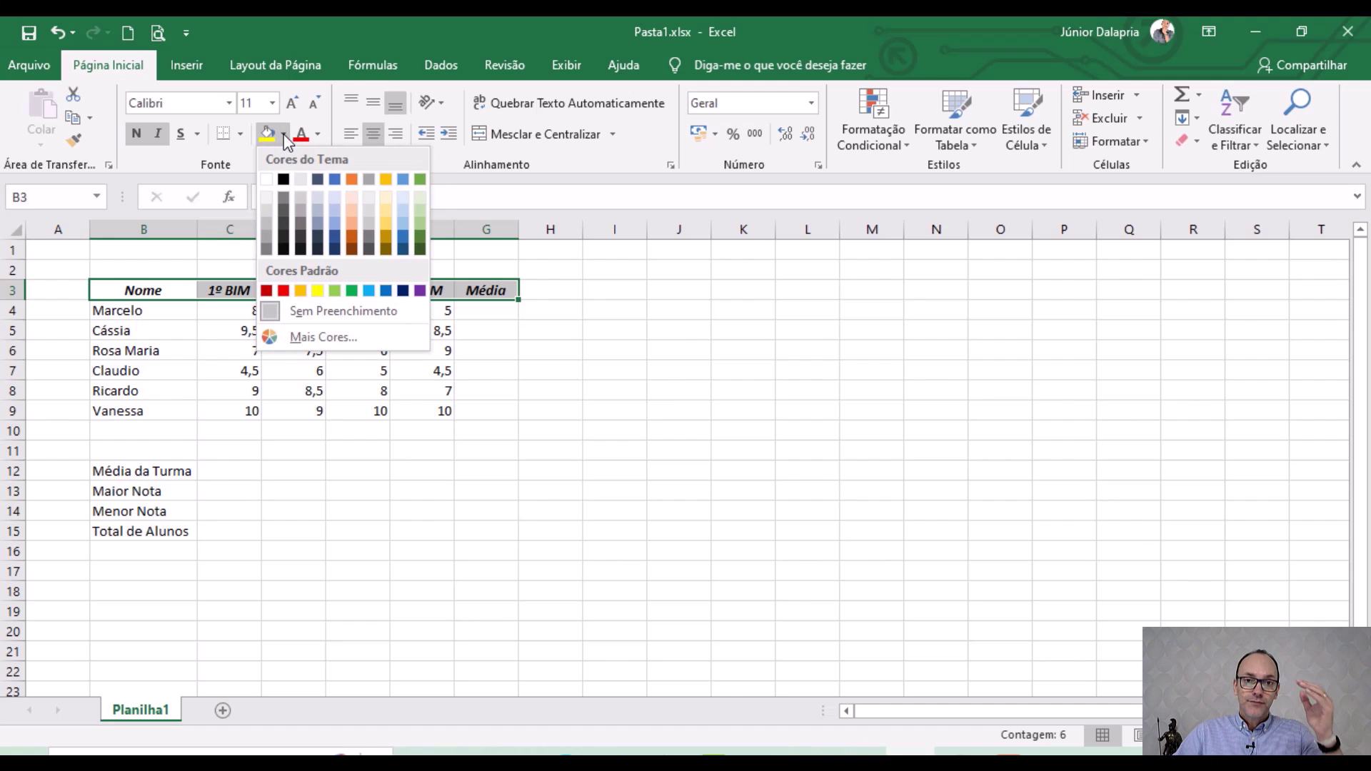
left_click(301, 290)
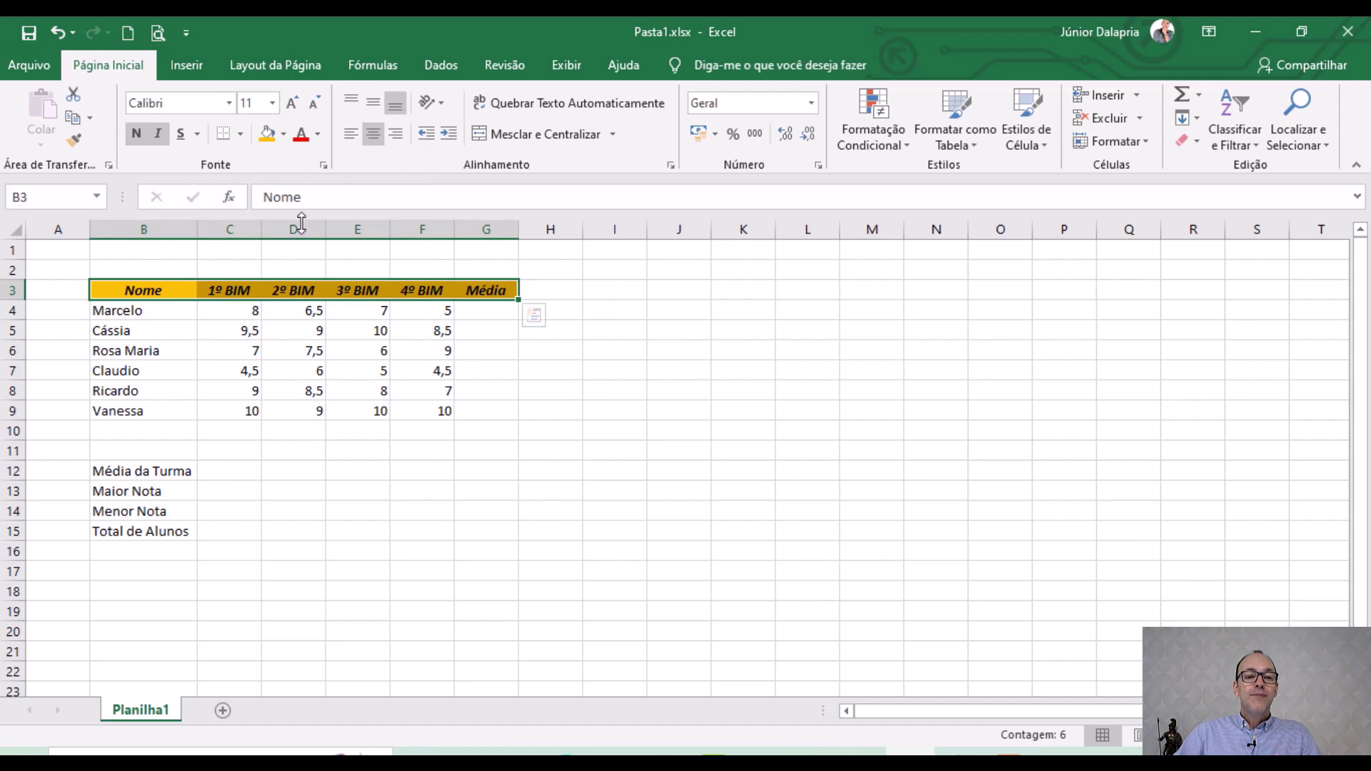
left_click(554, 415)
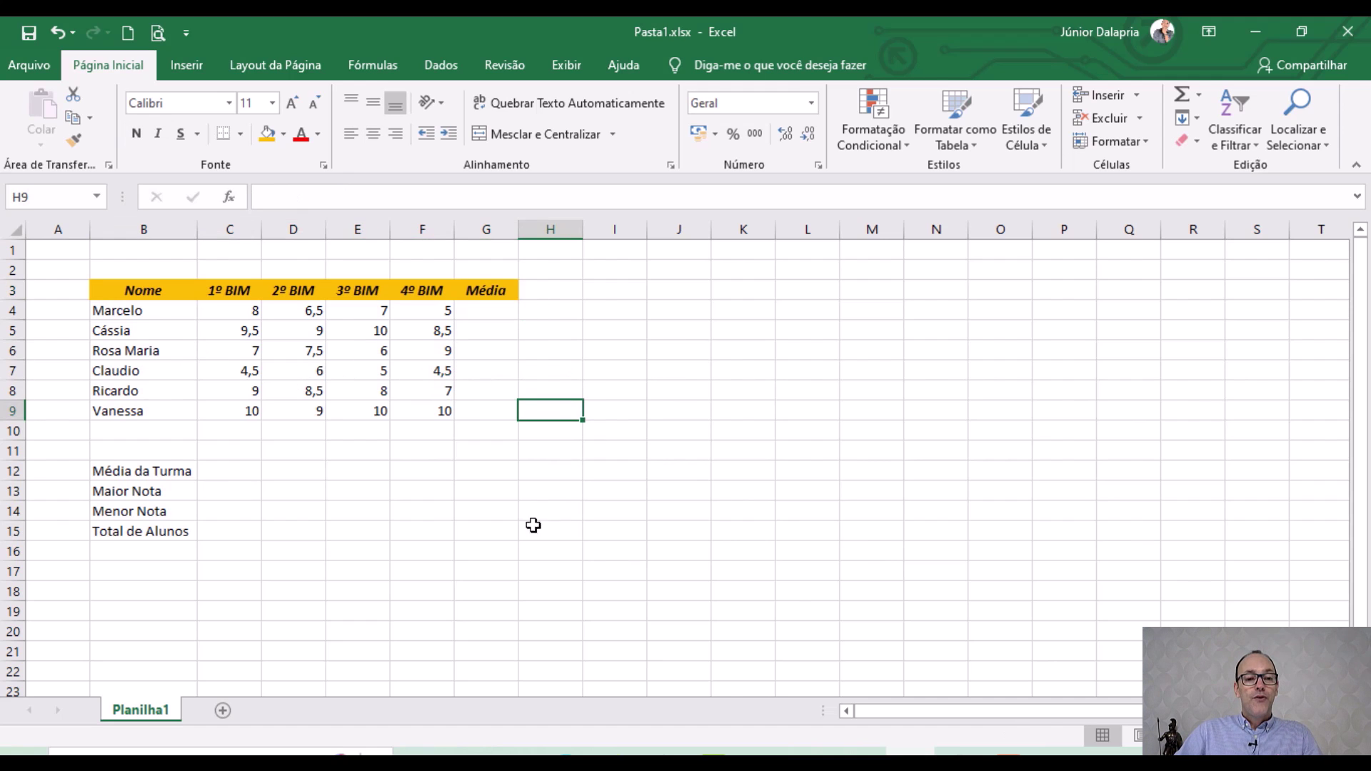
Fill the student name cells B4:B9 with the lightest tint of the theme's gold colour.
left_click_drag(162, 312, 148, 411)
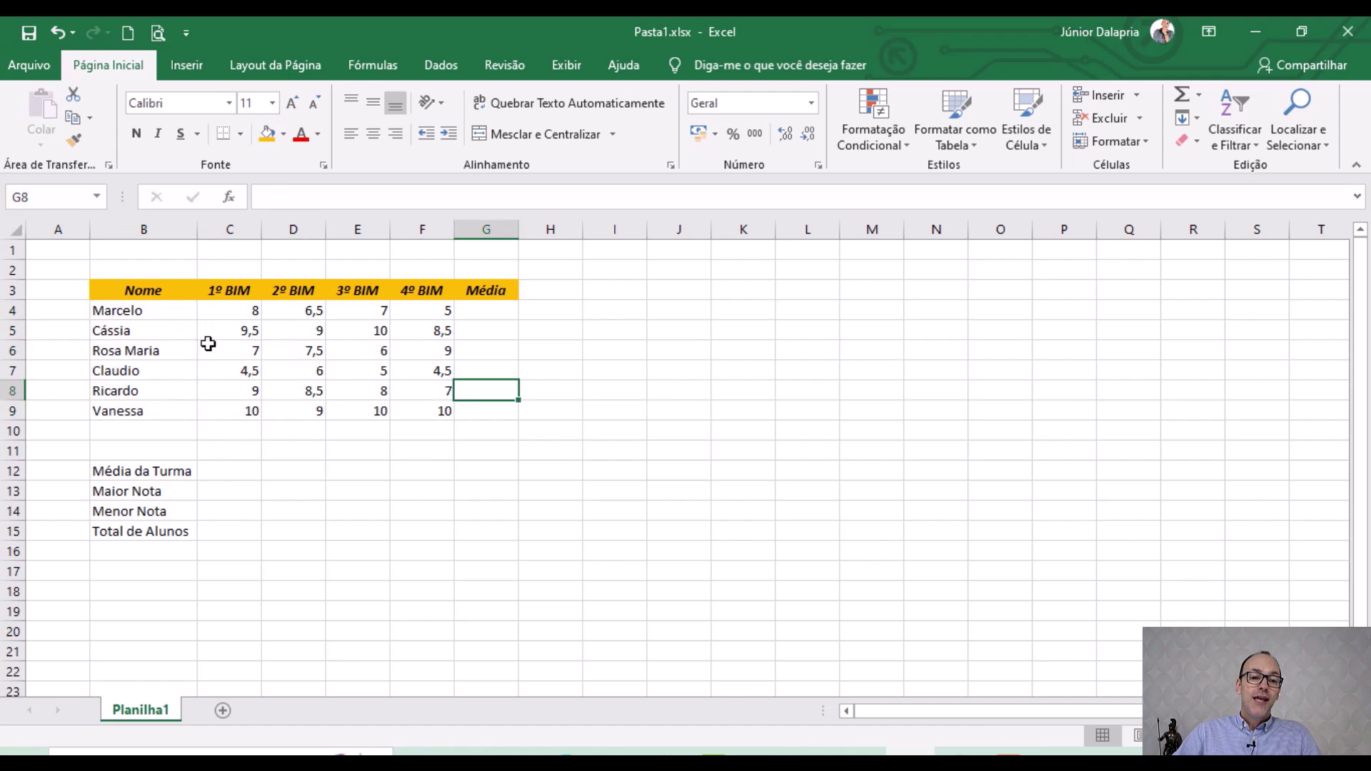
left_click_drag(129, 309, 142, 410)
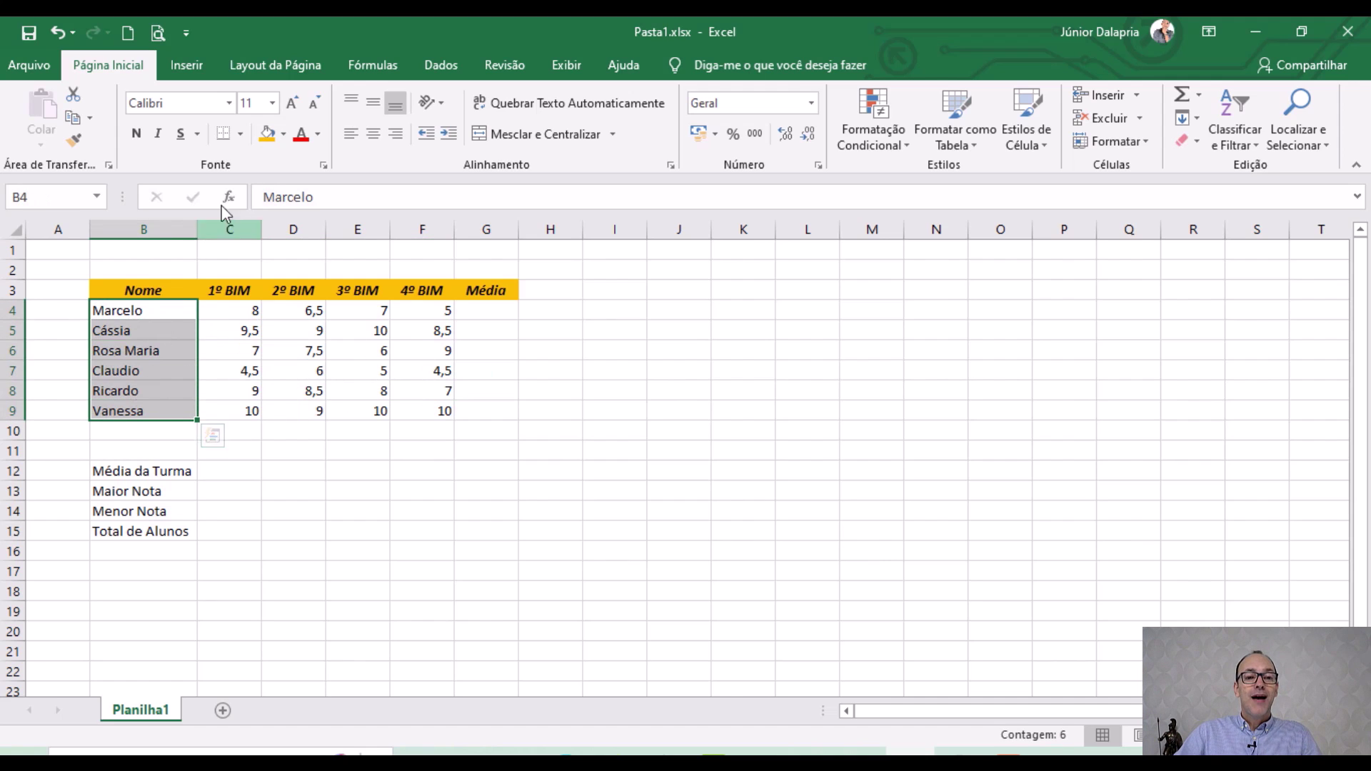
left_click(284, 136)
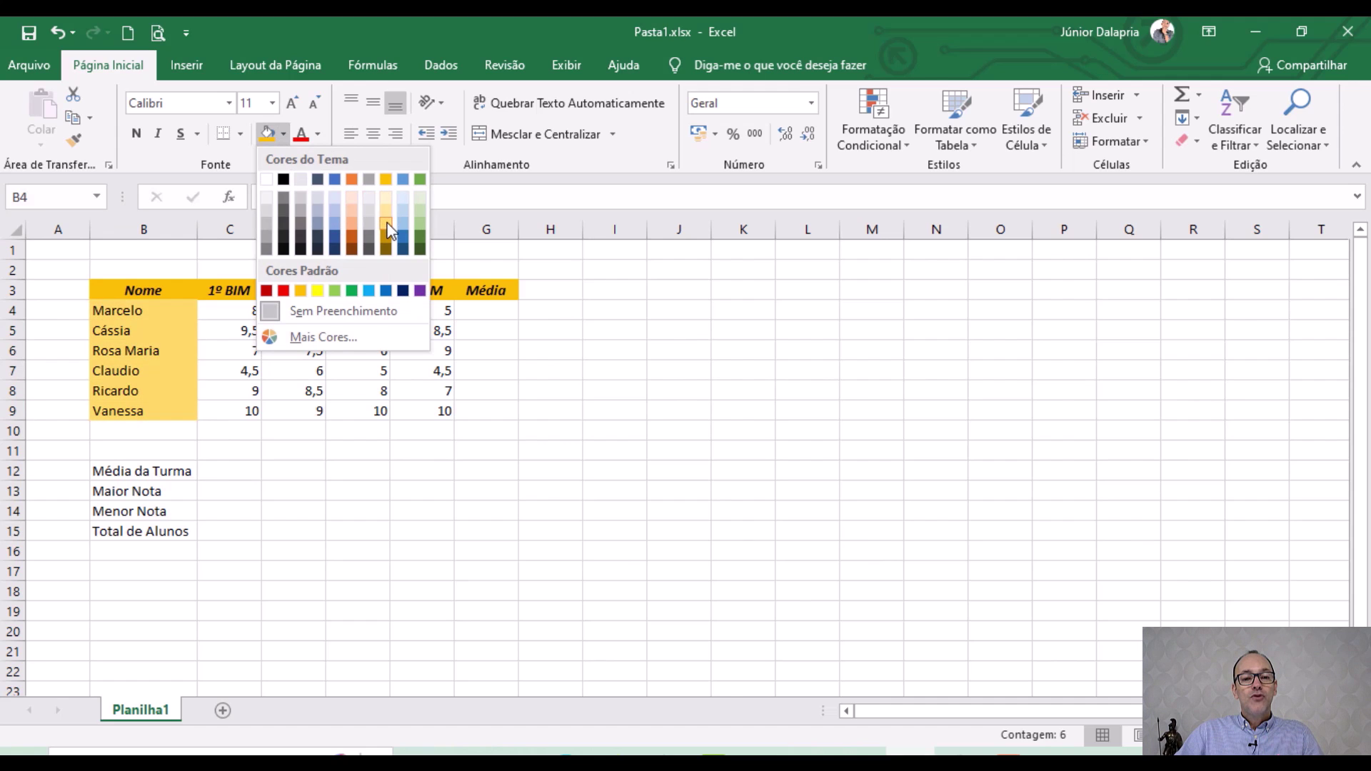
left_click(386, 201)
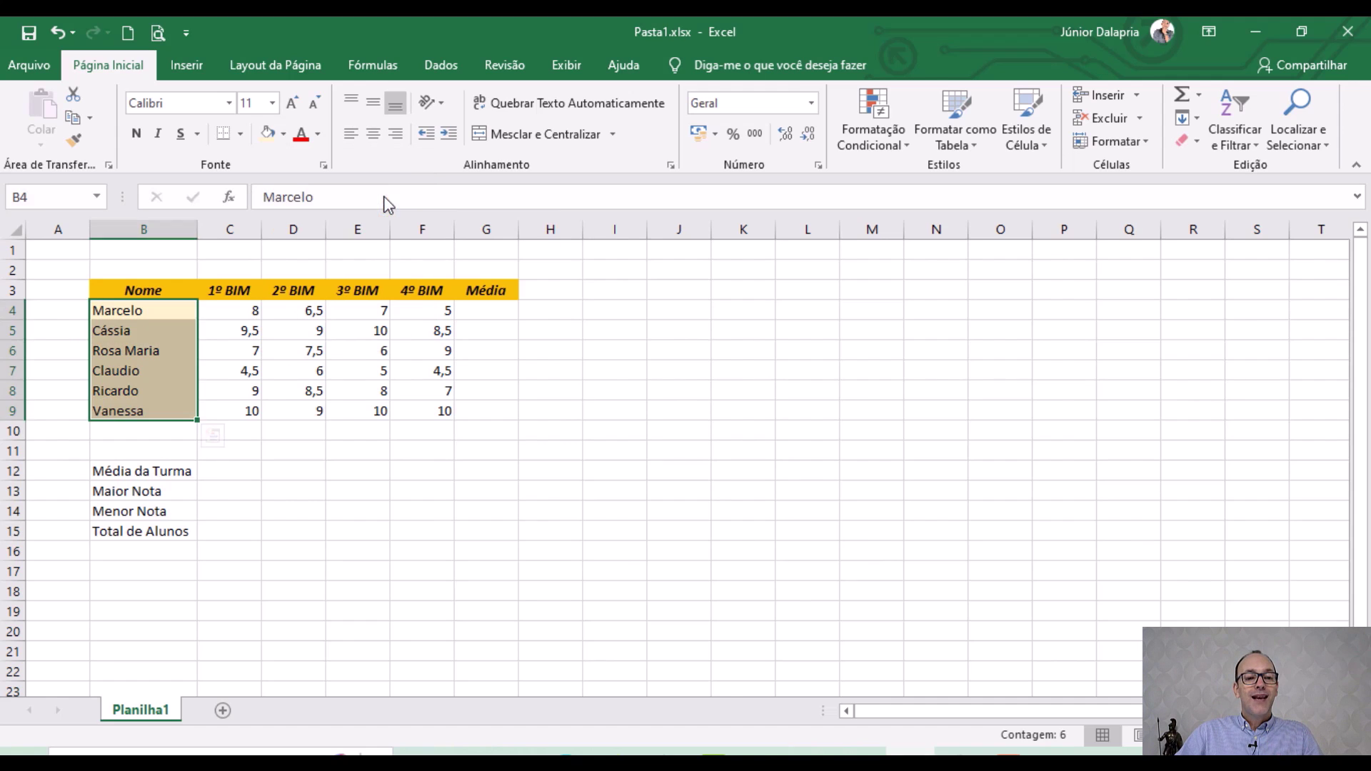
left_click(616, 470)
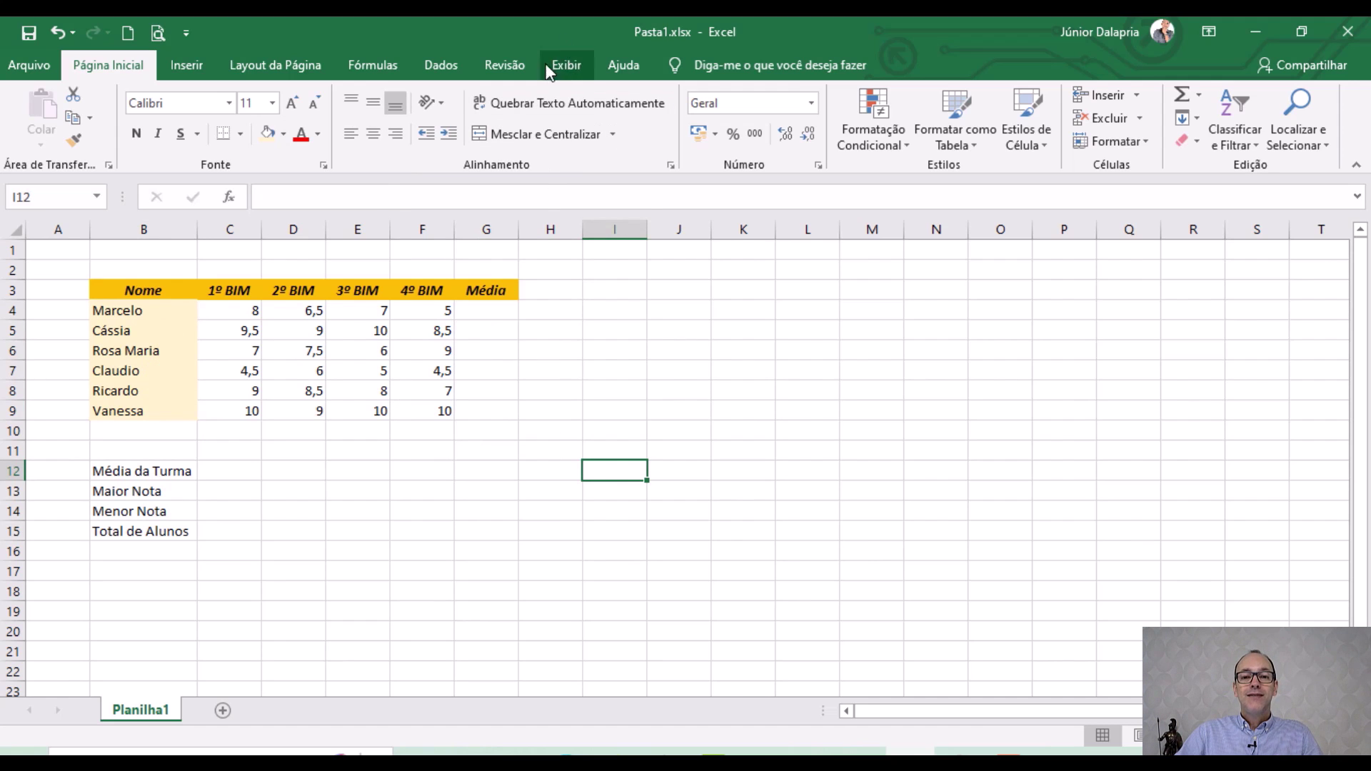
Hide the sheet's gridlines to view the table without them, and show them again.
left_click(571, 65)
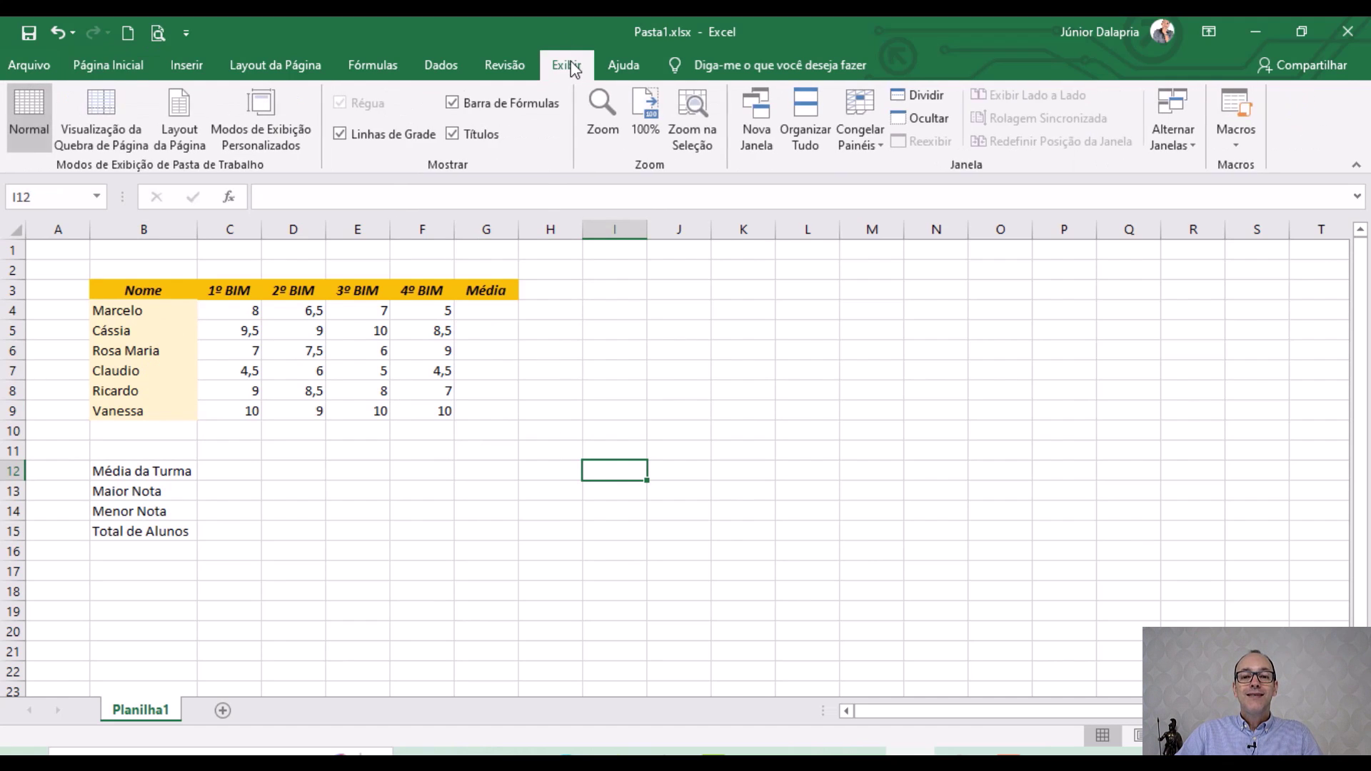
left_click(374, 143)
left_click(523, 588)
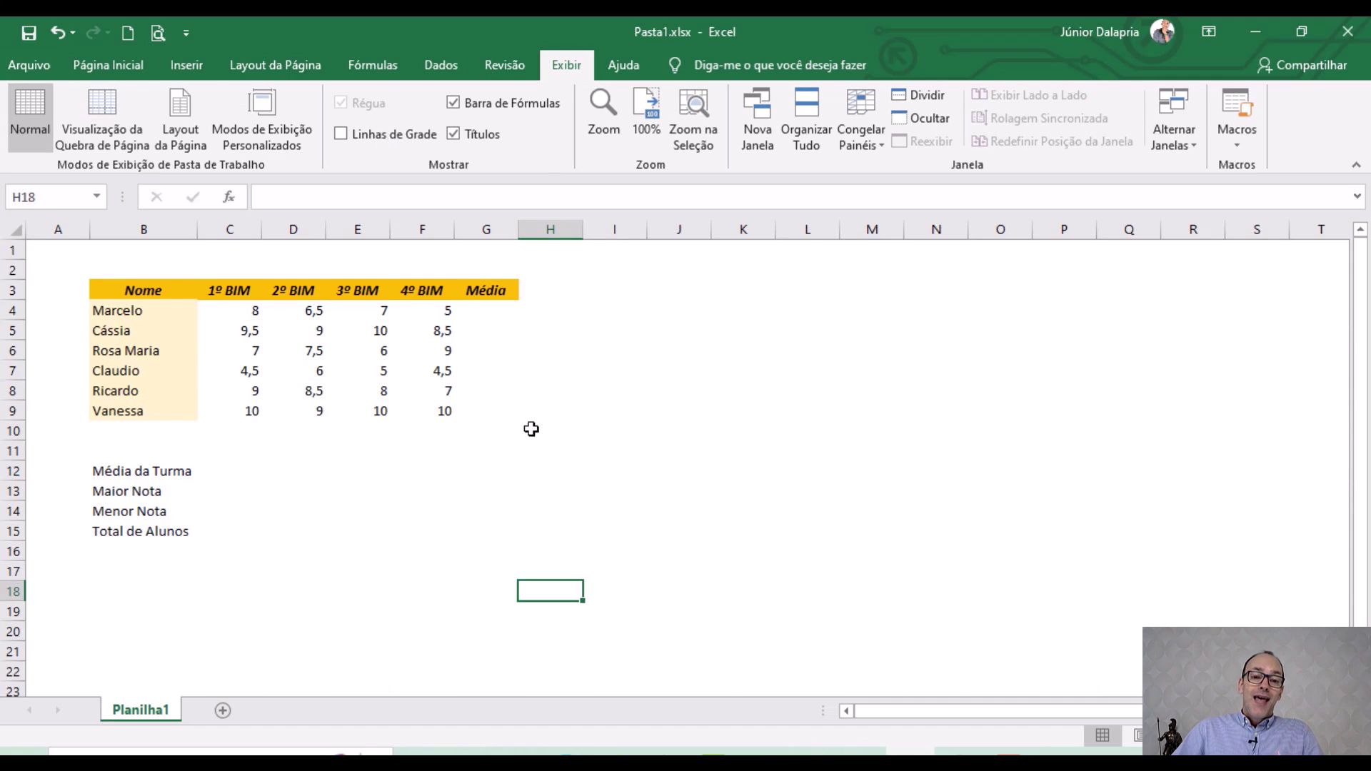
left_click(726, 452)
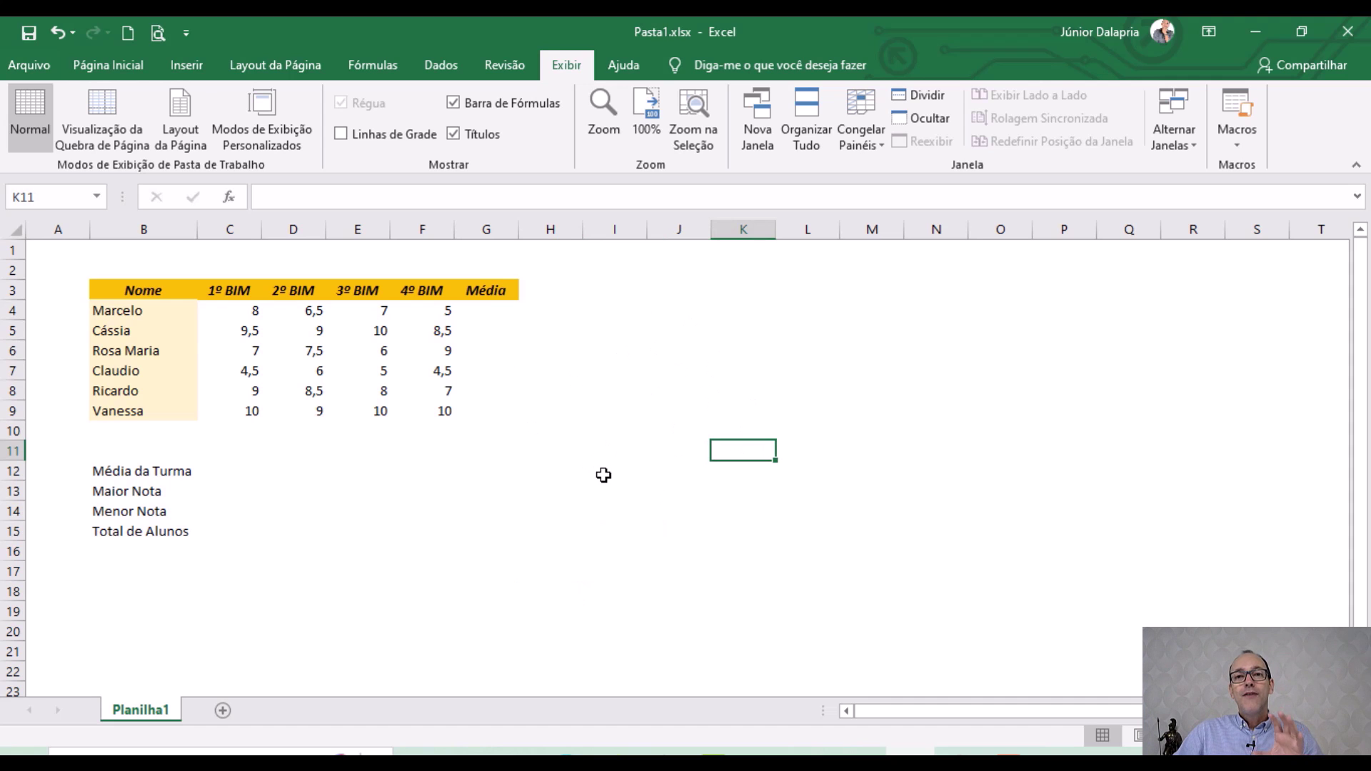
left_click(640, 352)
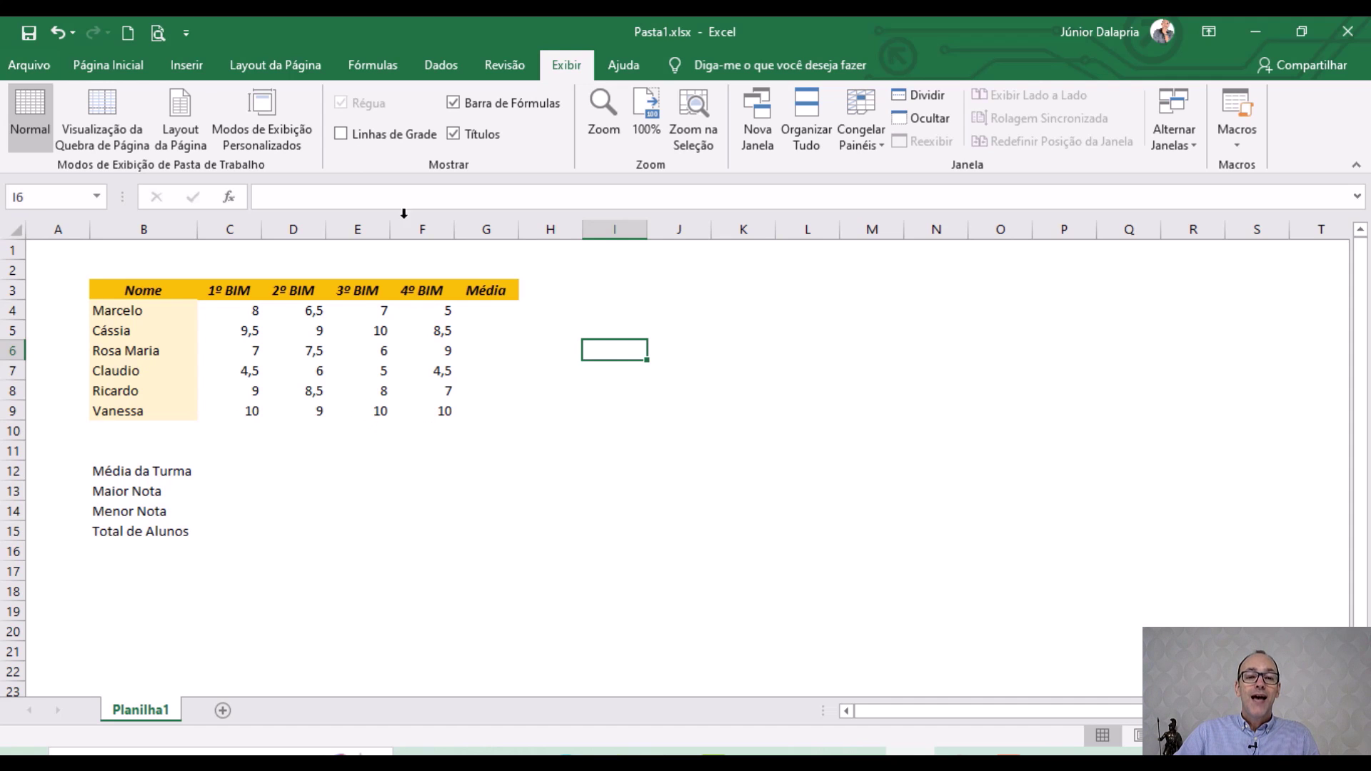
left_click(341, 133)
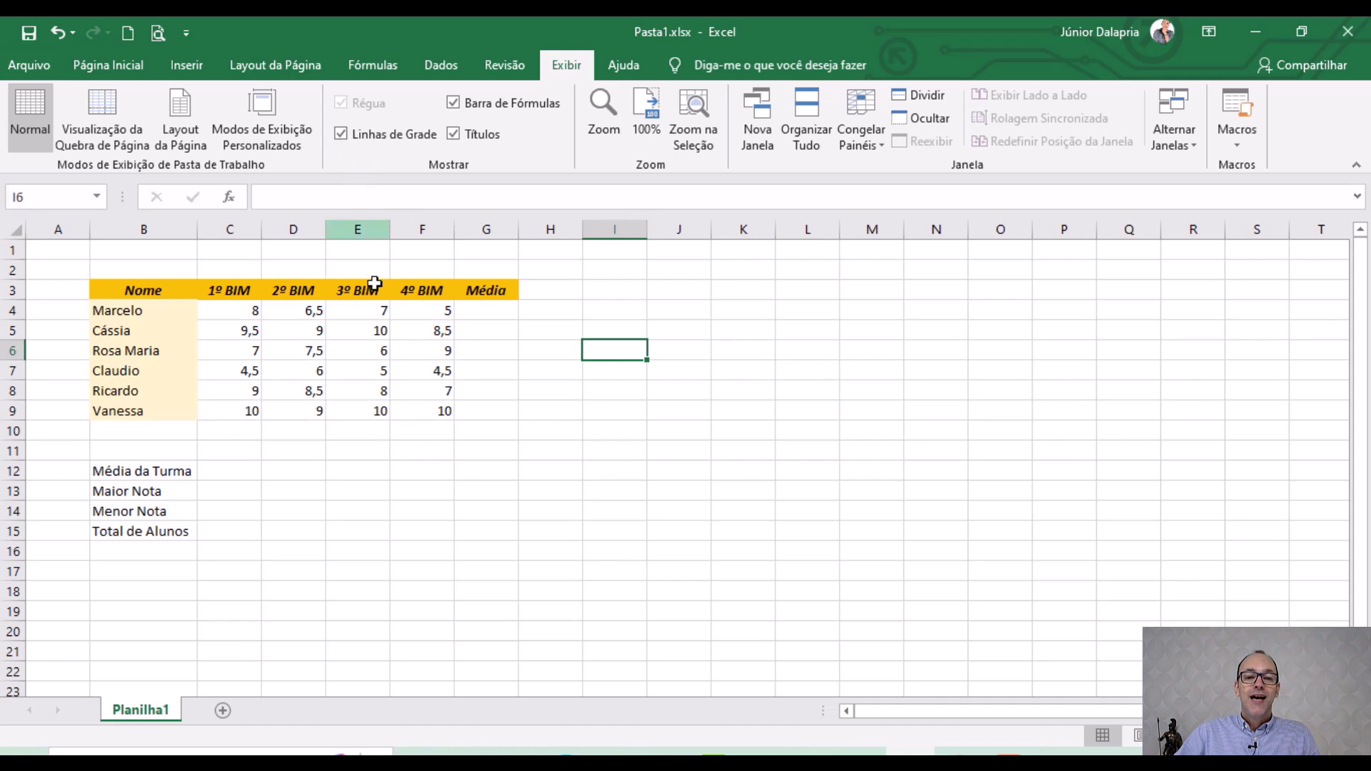
Apply all borders to the whole grade table B3:G9.
left_click(111, 72)
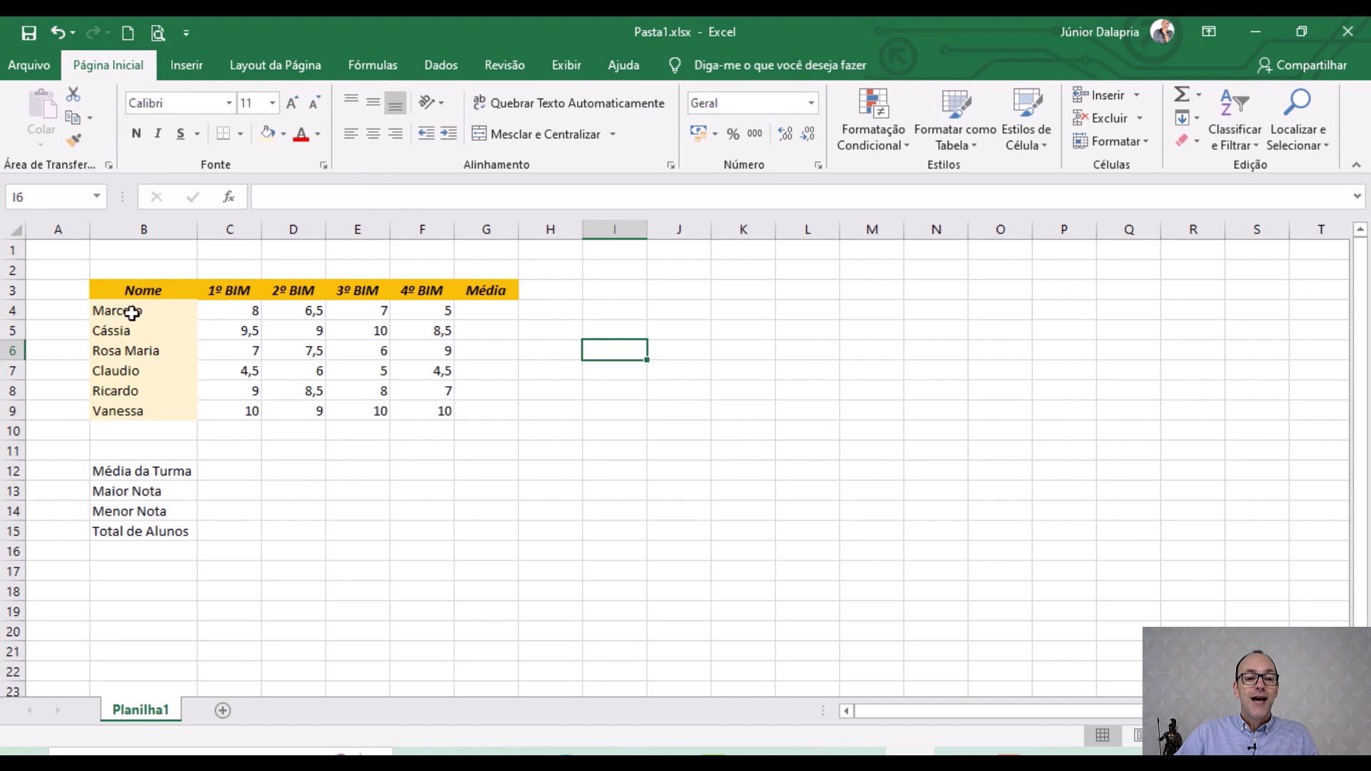
left_click_drag(143, 289, 478, 408)
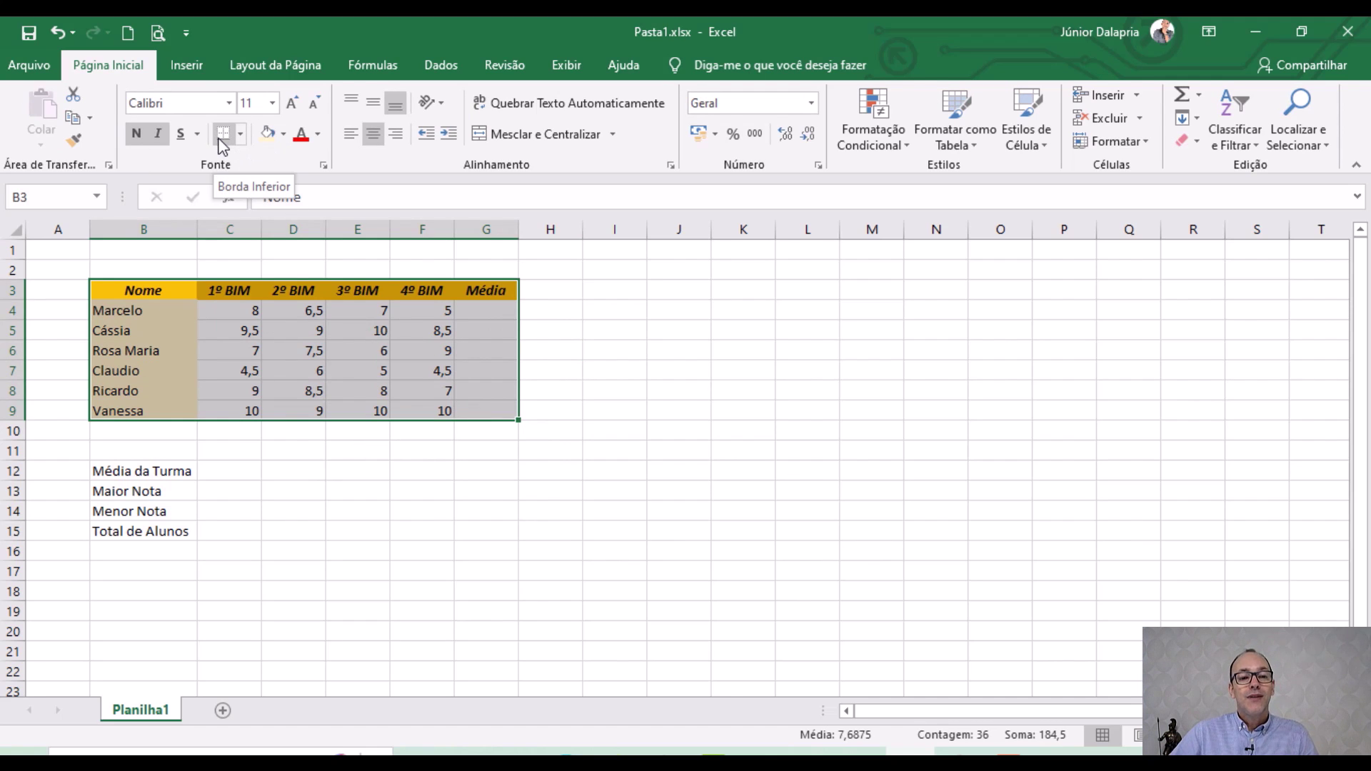
left_click(241, 135)
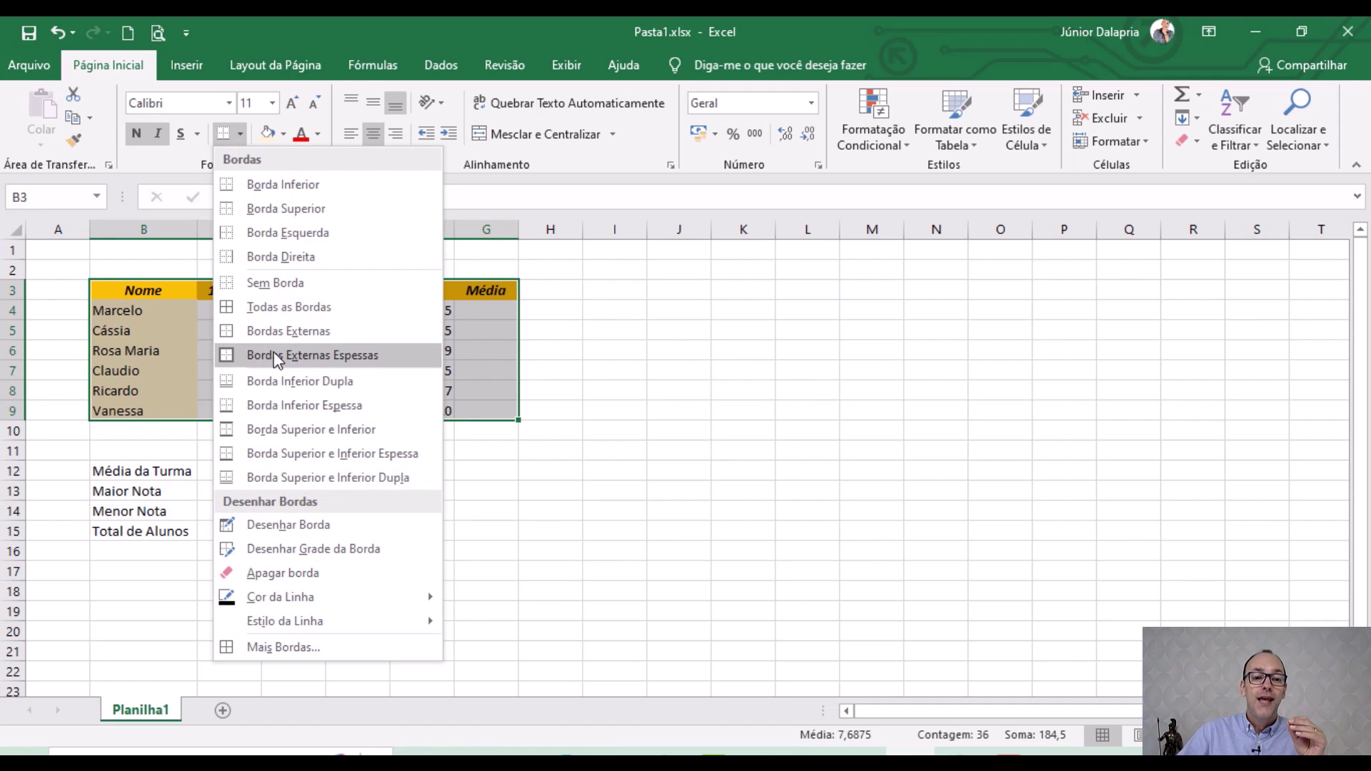
left_click(277, 308)
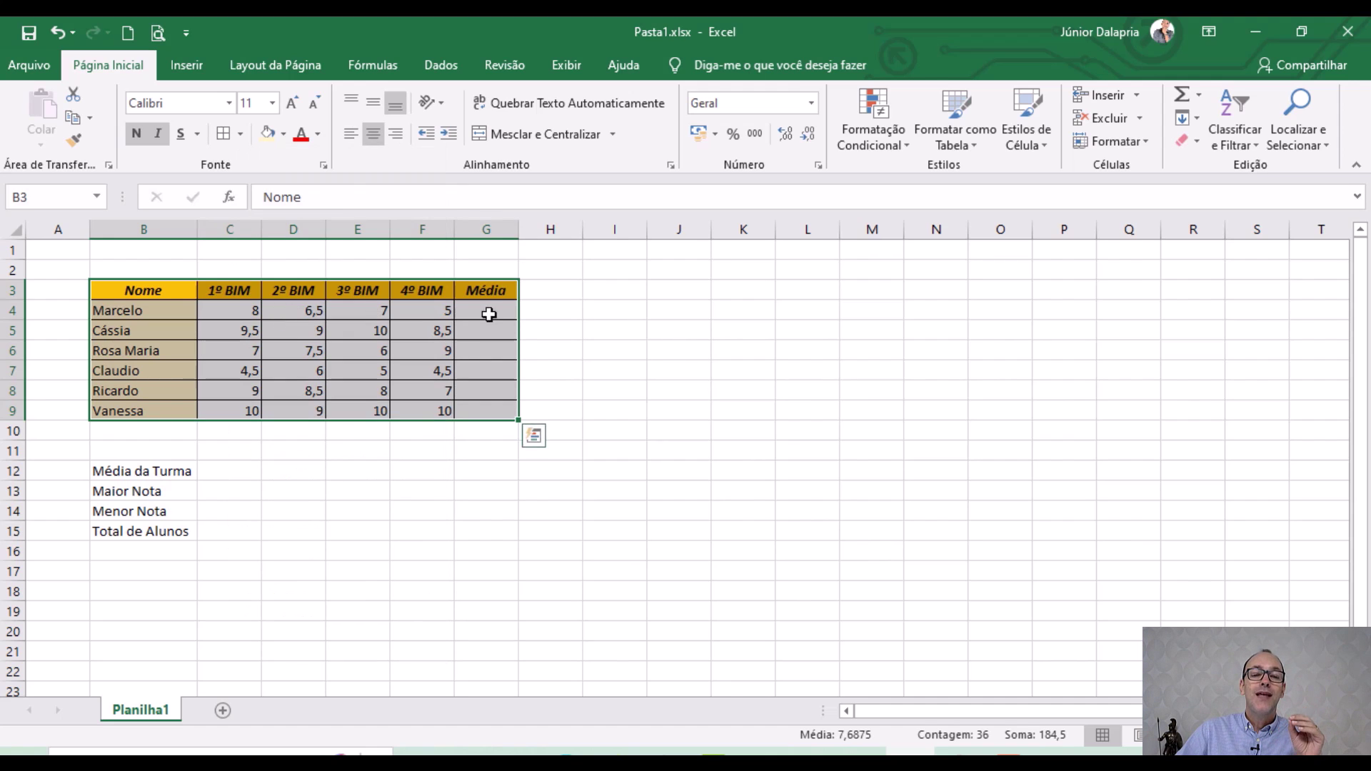
left_click(687, 377)
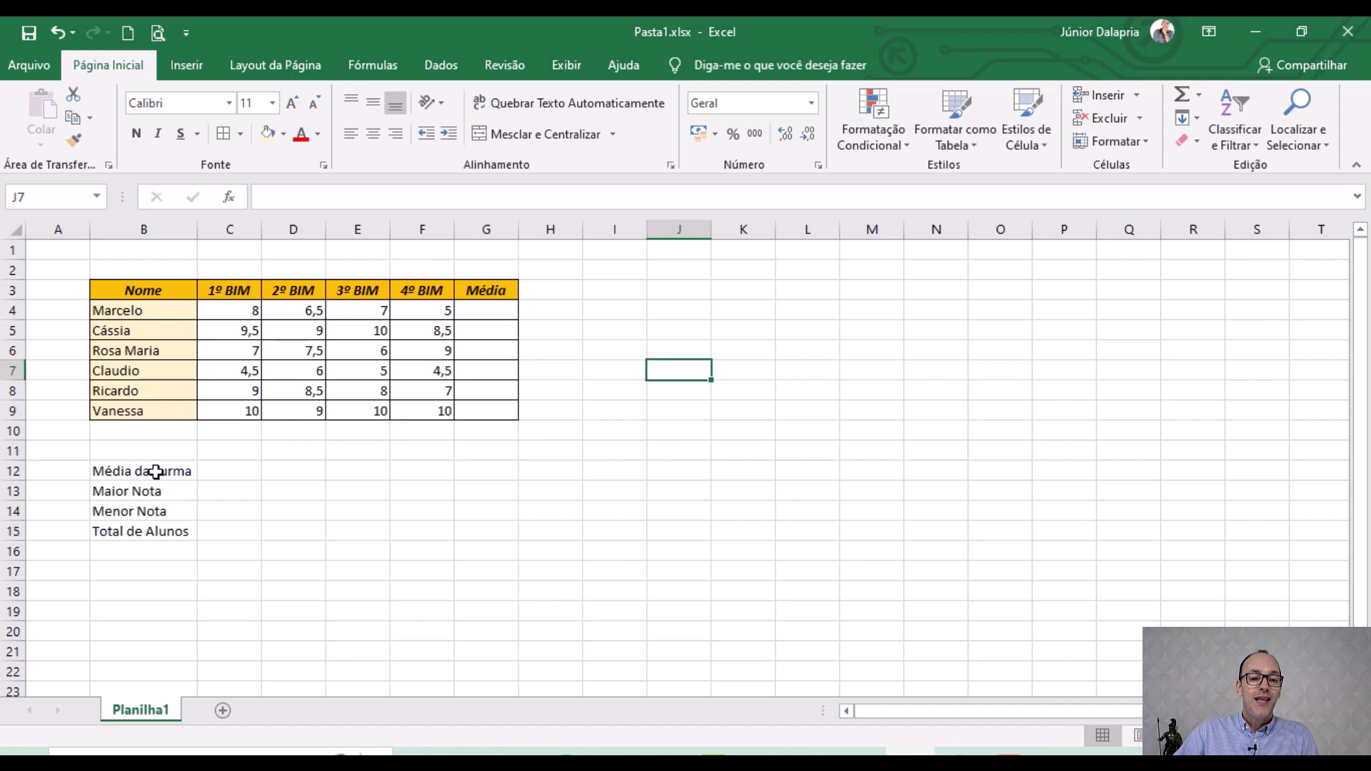
Apply all borders to the class summary block B12:C15.
left_click_drag(157, 472, 223, 533)
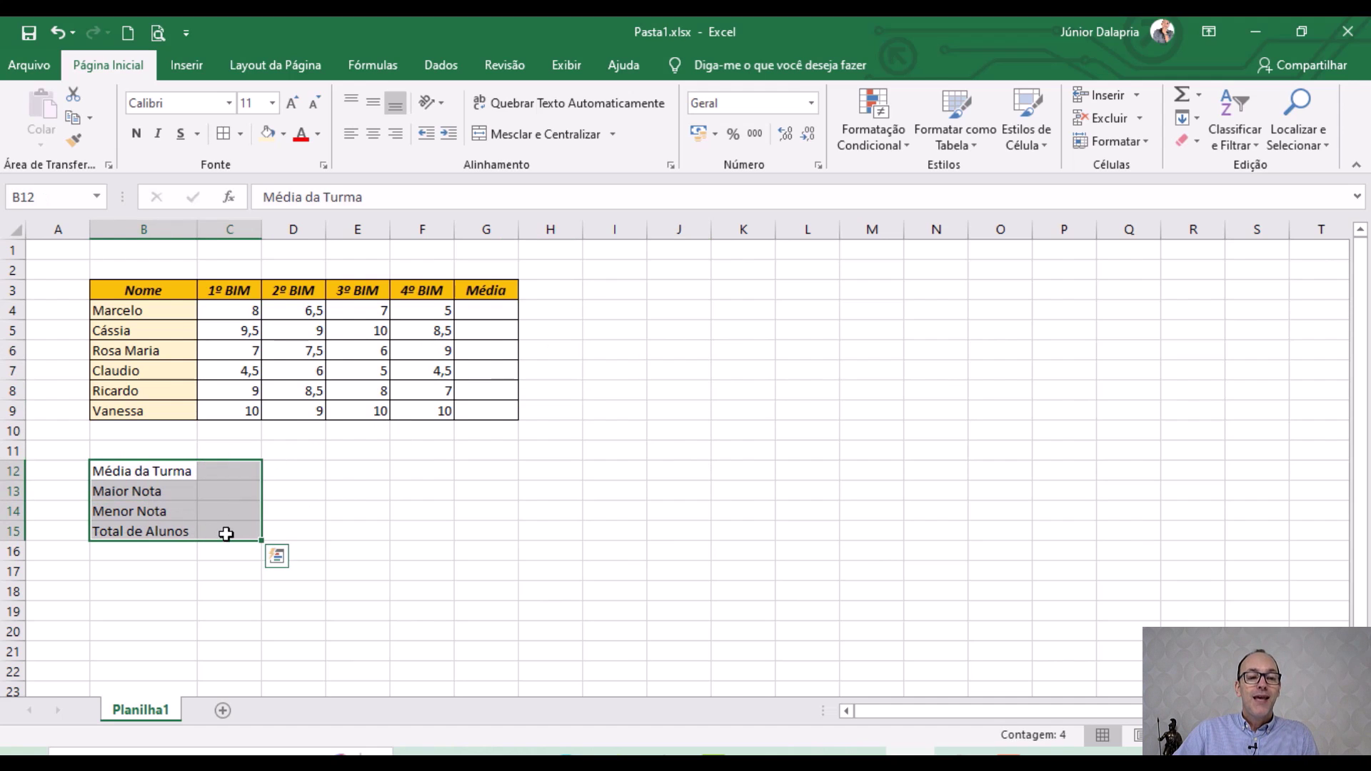
left_click(221, 133)
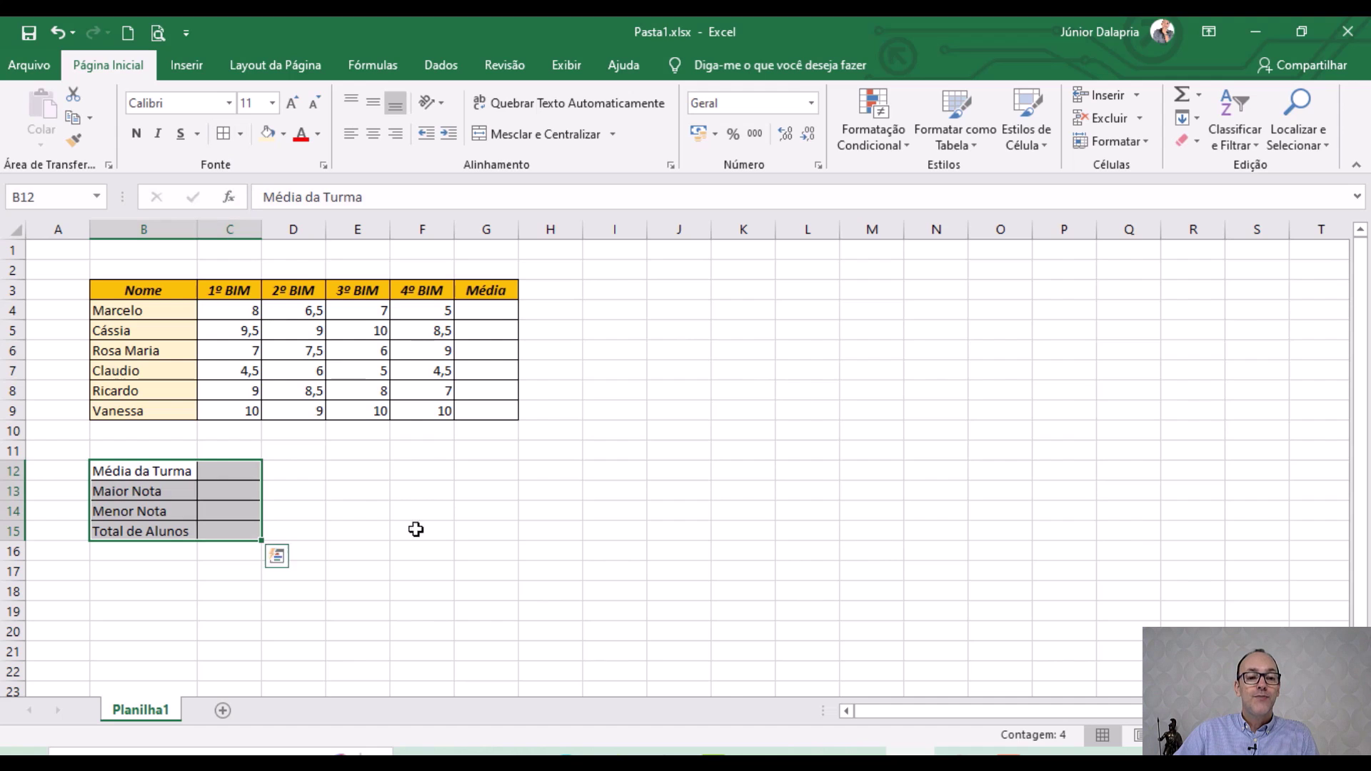
left_click(485, 551)
Fill the summary labels B12:B15 with orange from the standard colours and make them bold.
left_click_drag(156, 472, 159, 530)
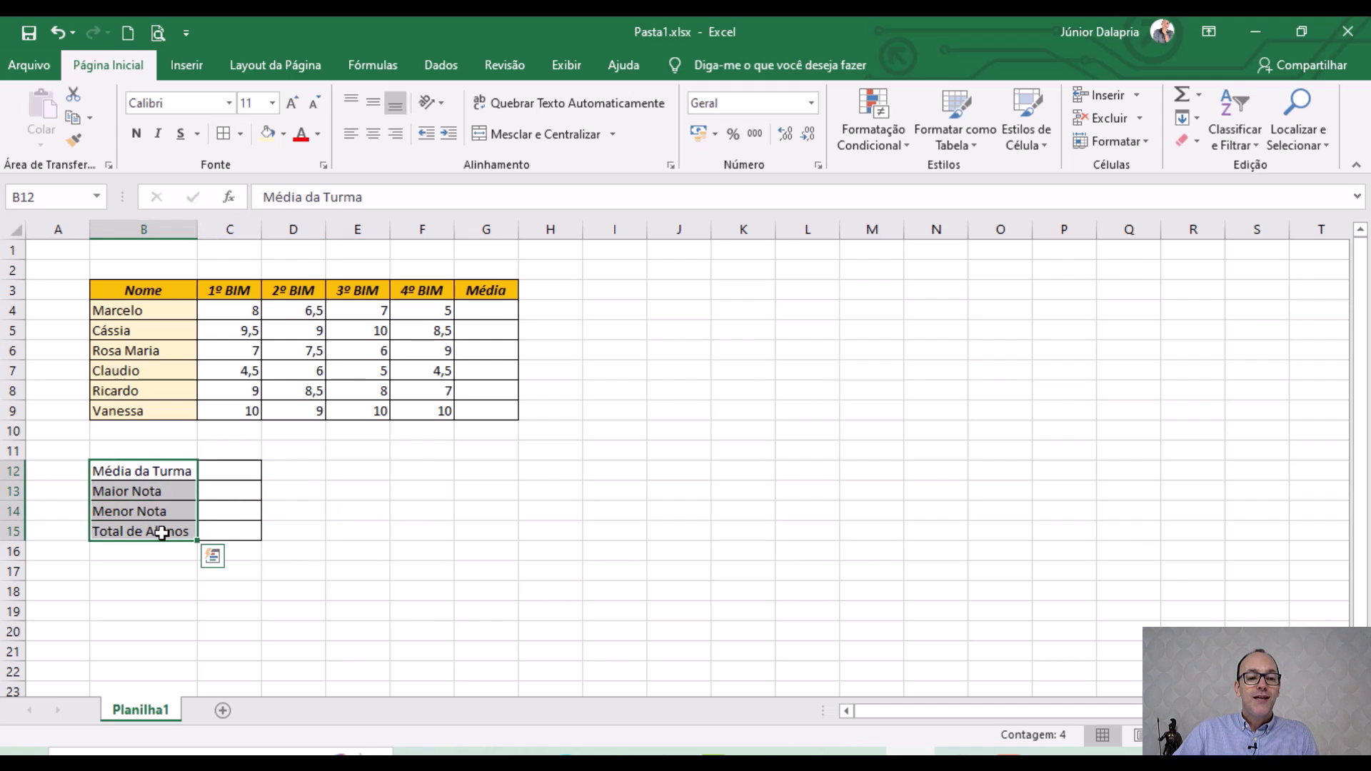
left_click(284, 135)
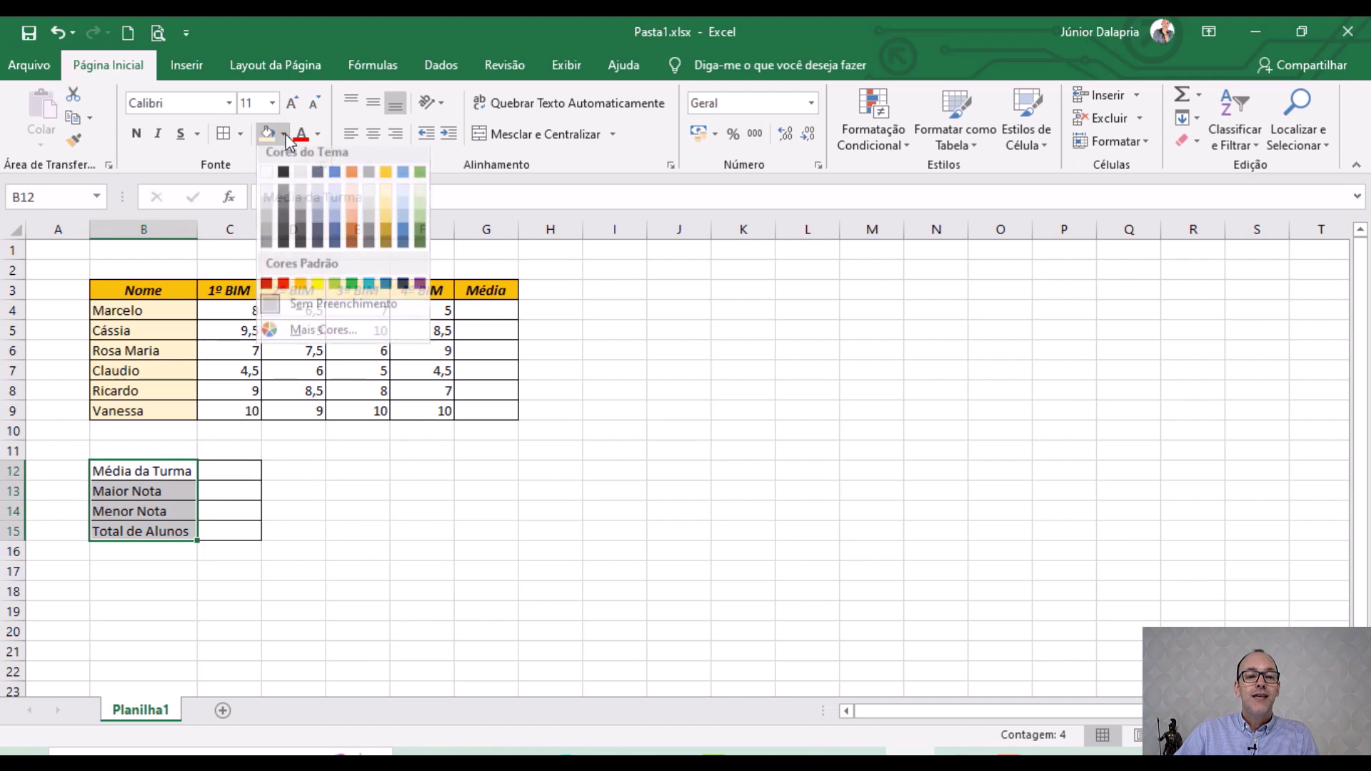
left_click(301, 292)
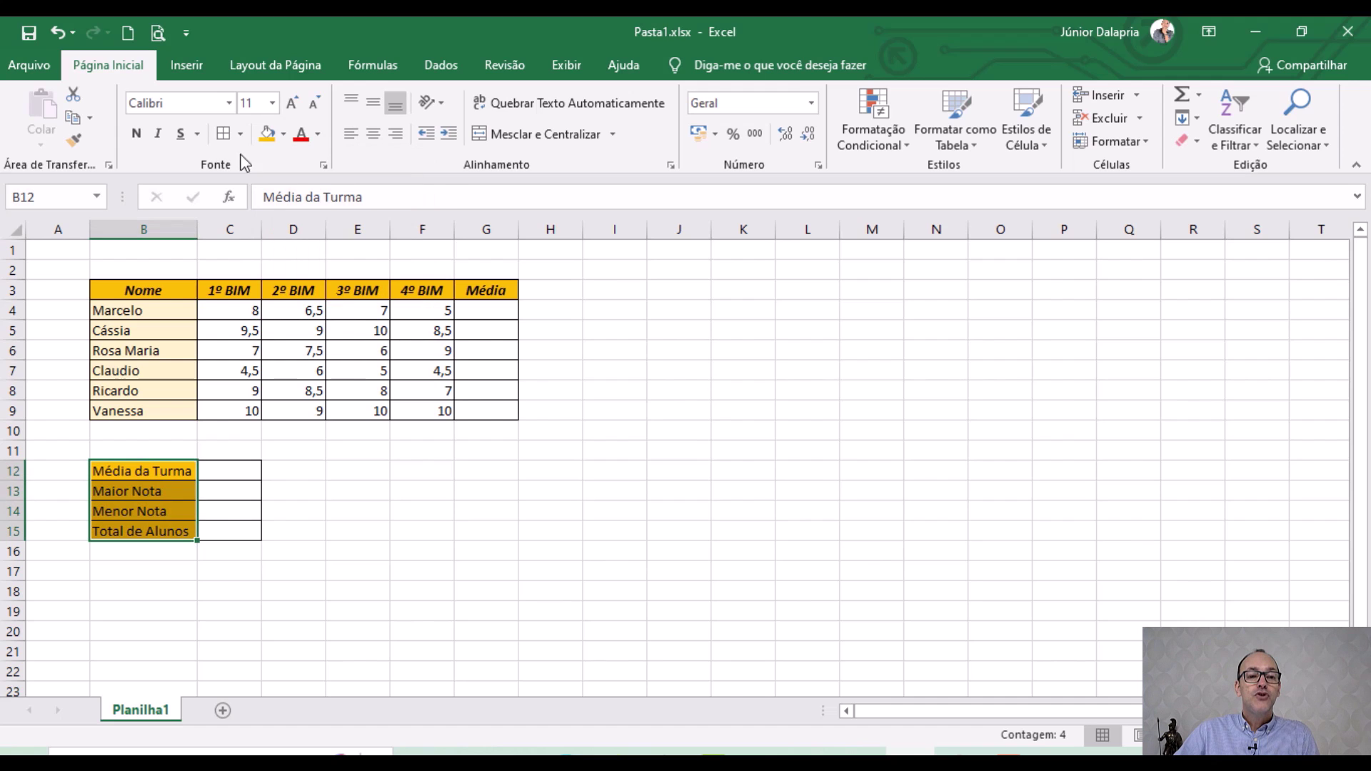
left_click(136, 134)
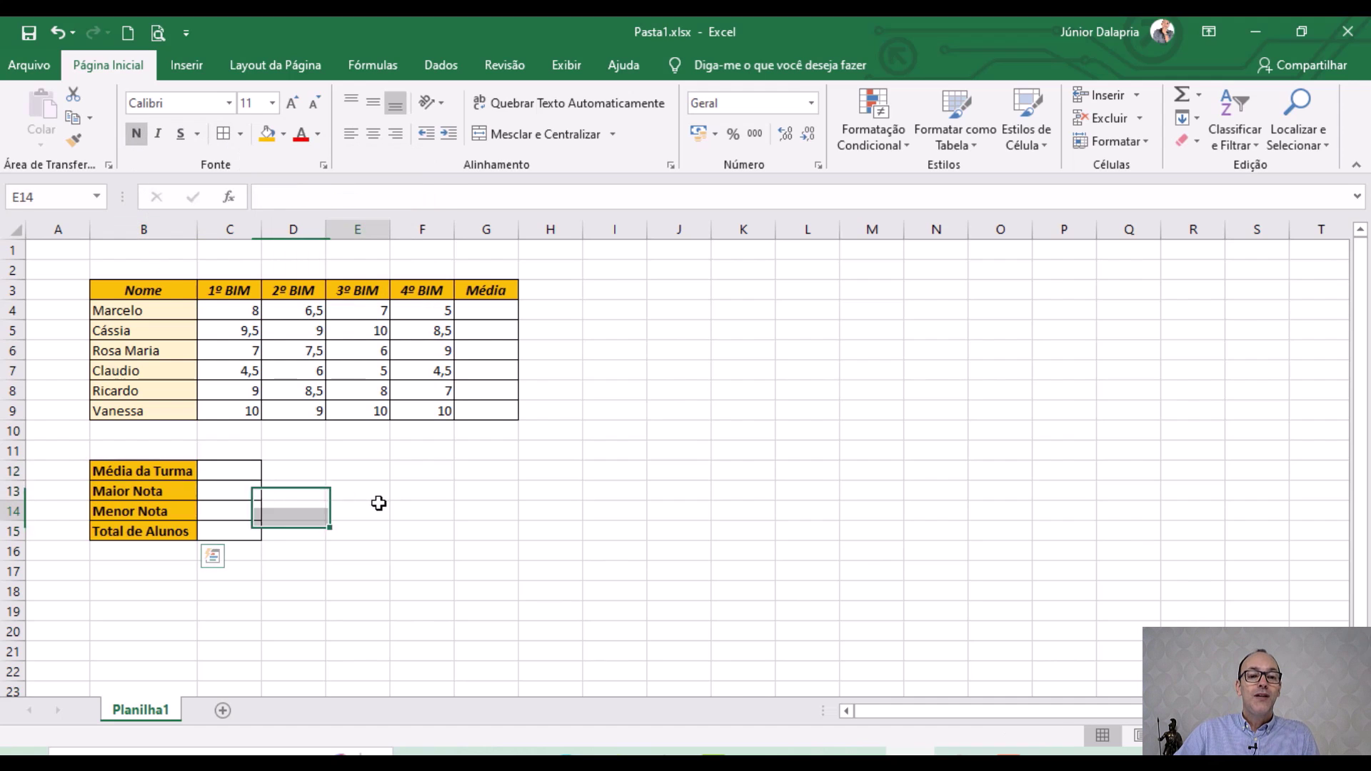
Enter the formula =C4+D4+E4+F4 in G4 to sum the first student's four grades.
left_click(364, 510)
left_click(490, 318)
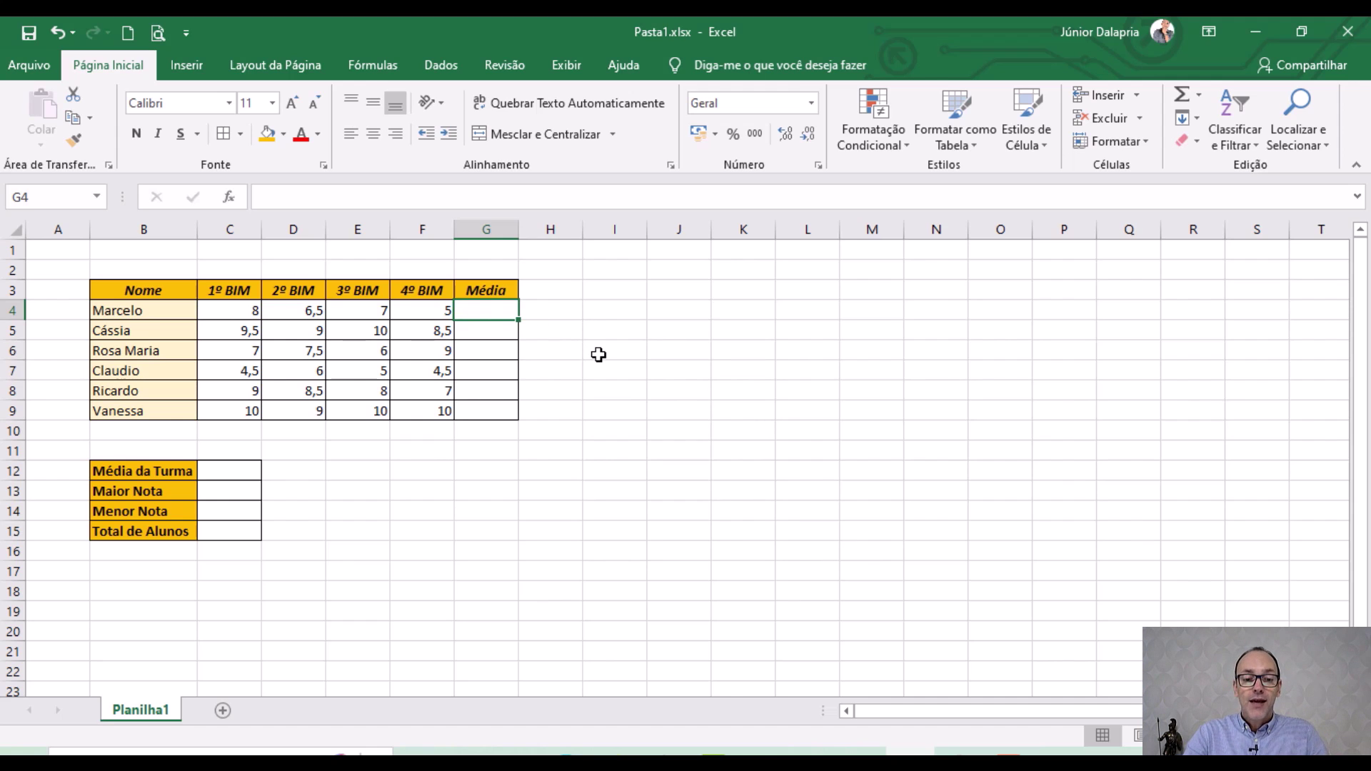
type("=")
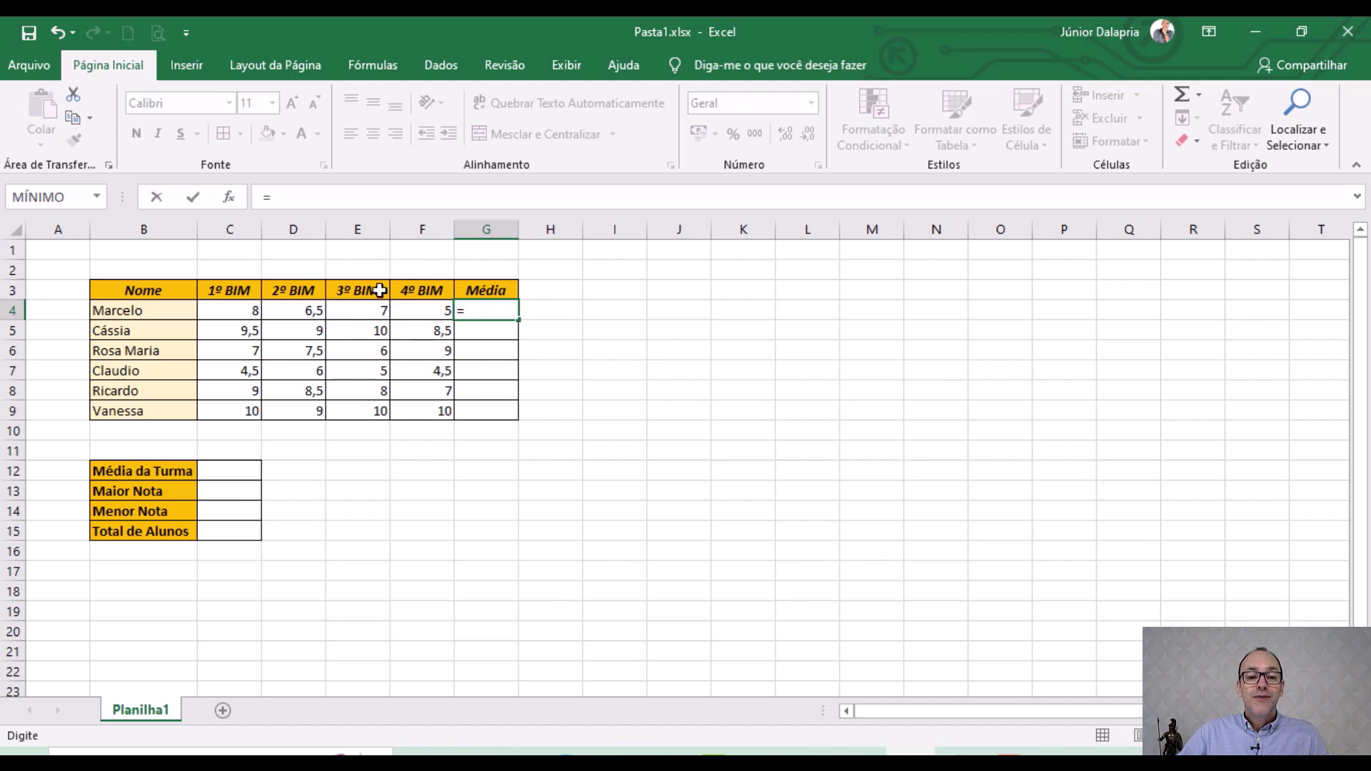
left_click(227, 312)
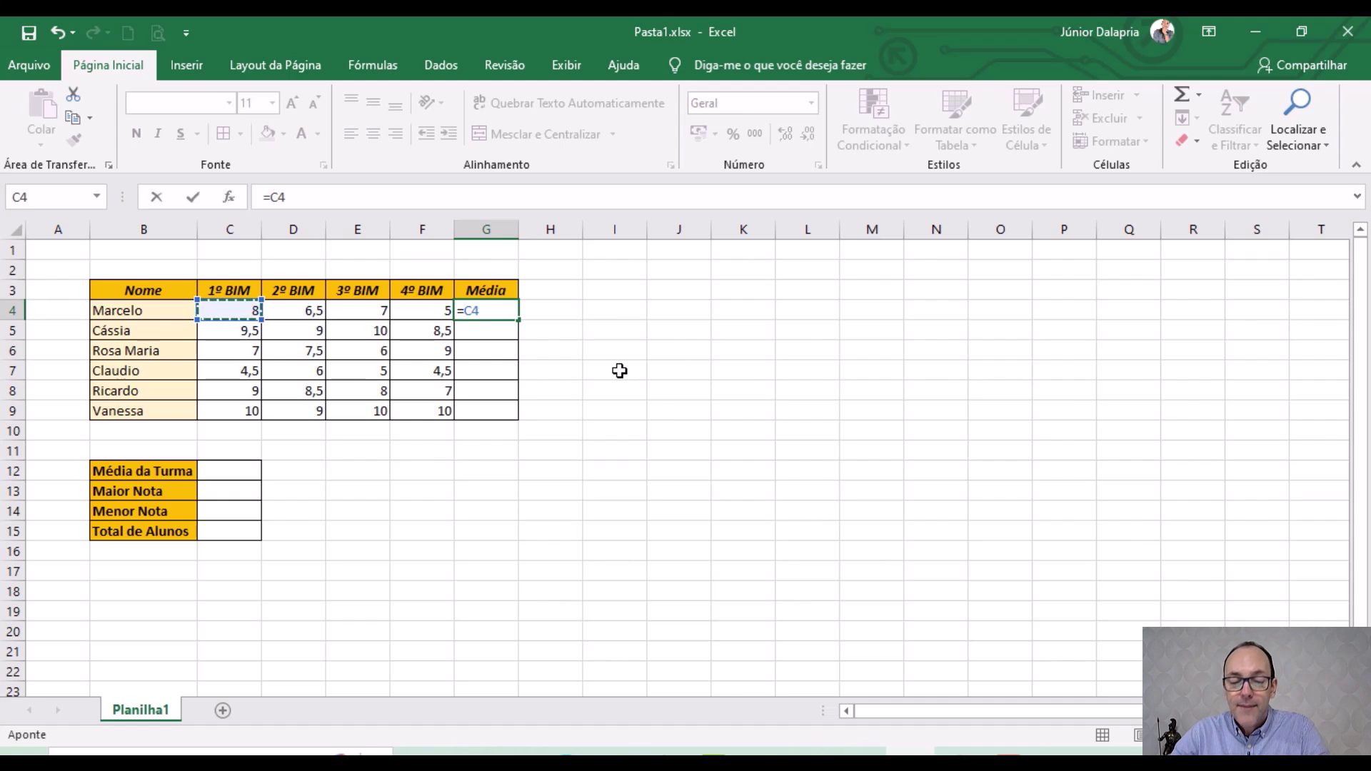
type("+")
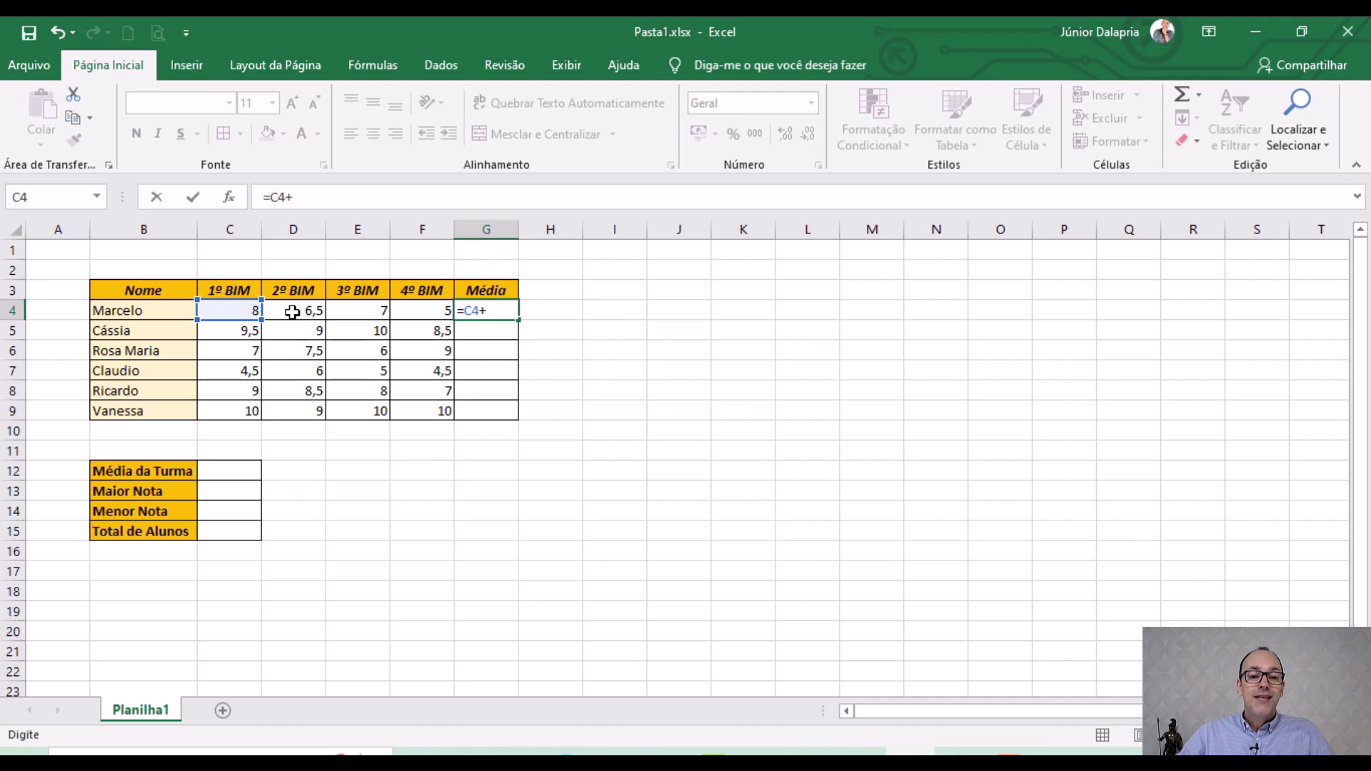
left_click(292, 312)
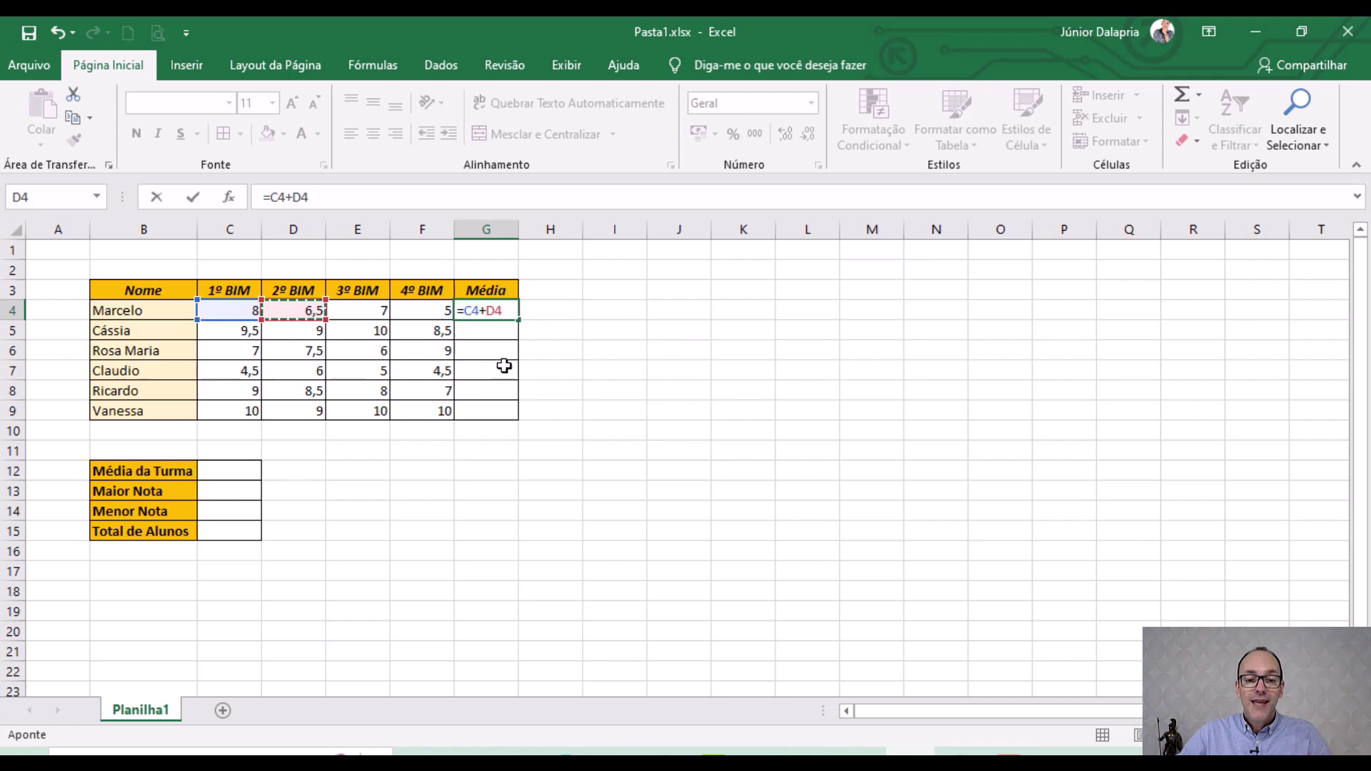
type("+")
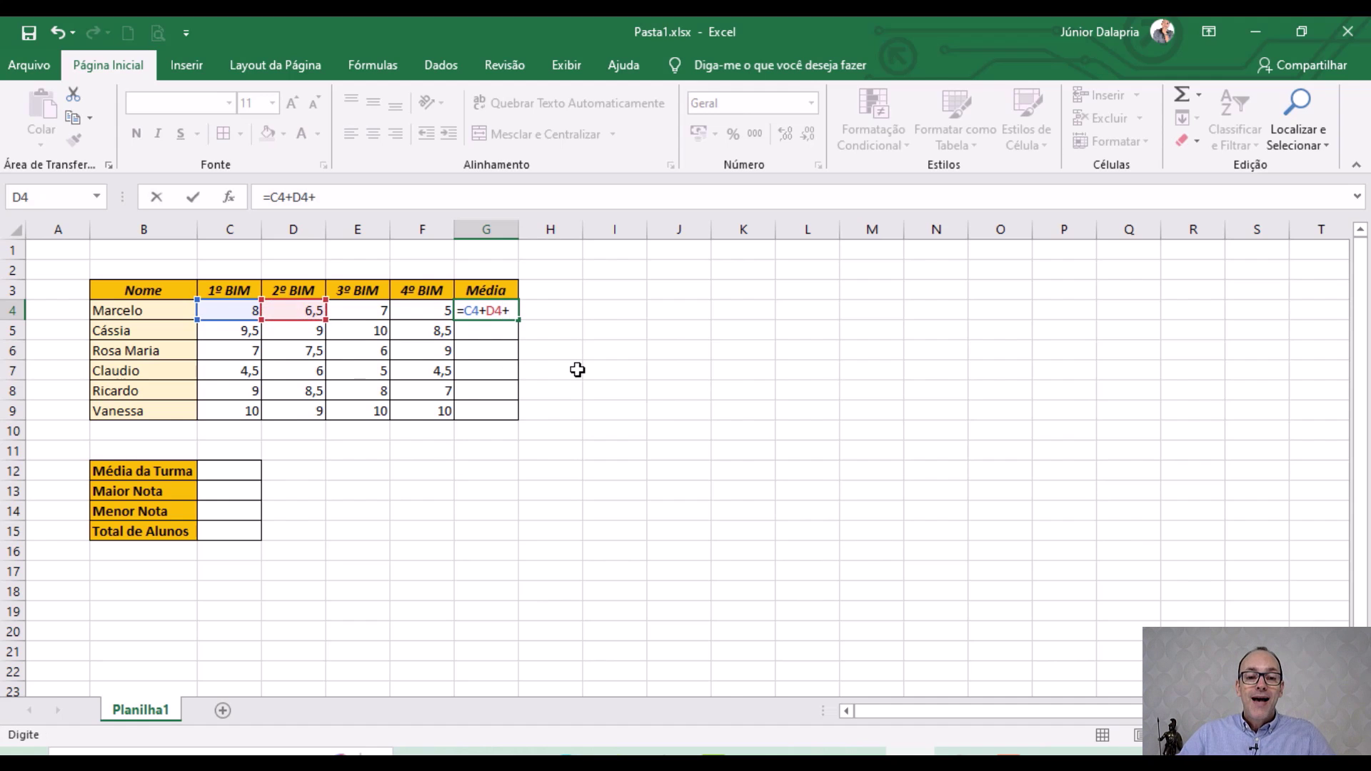
left_click(369, 314)
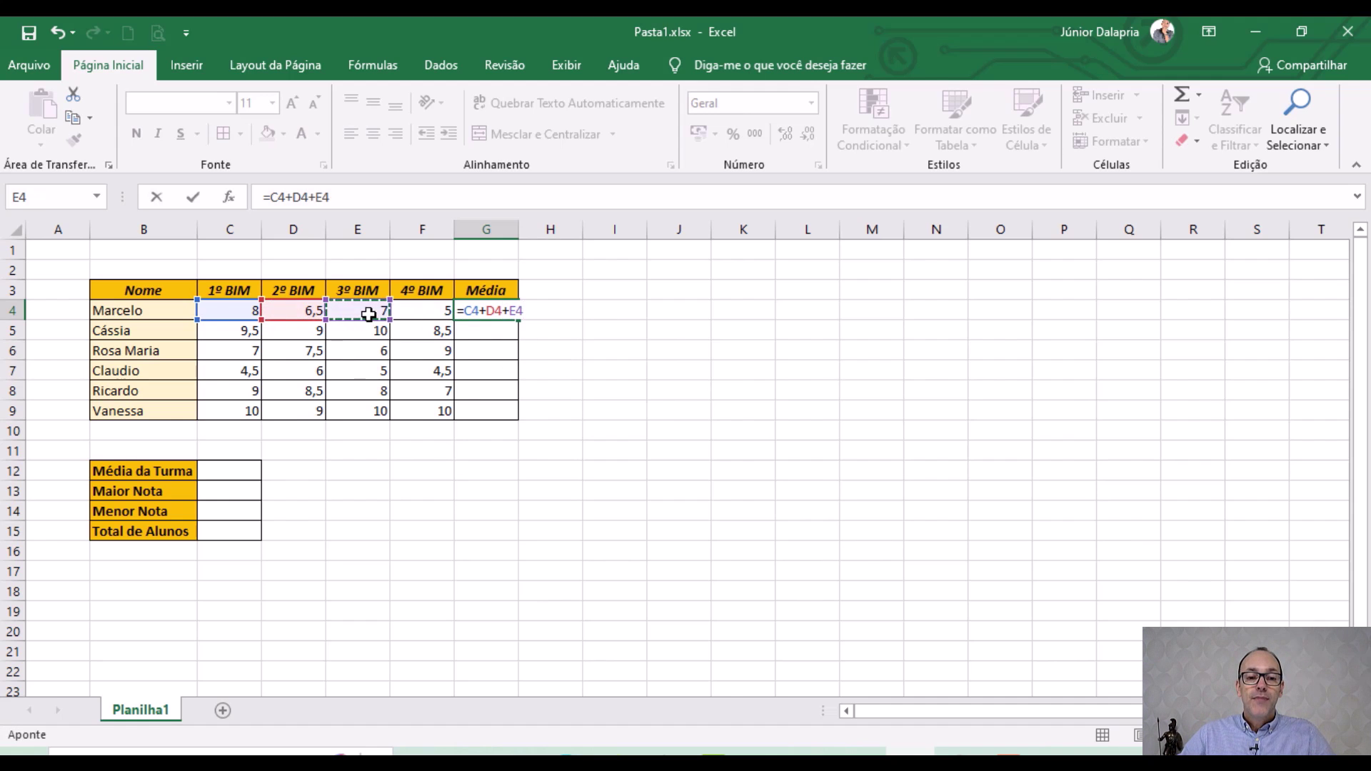
type("+")
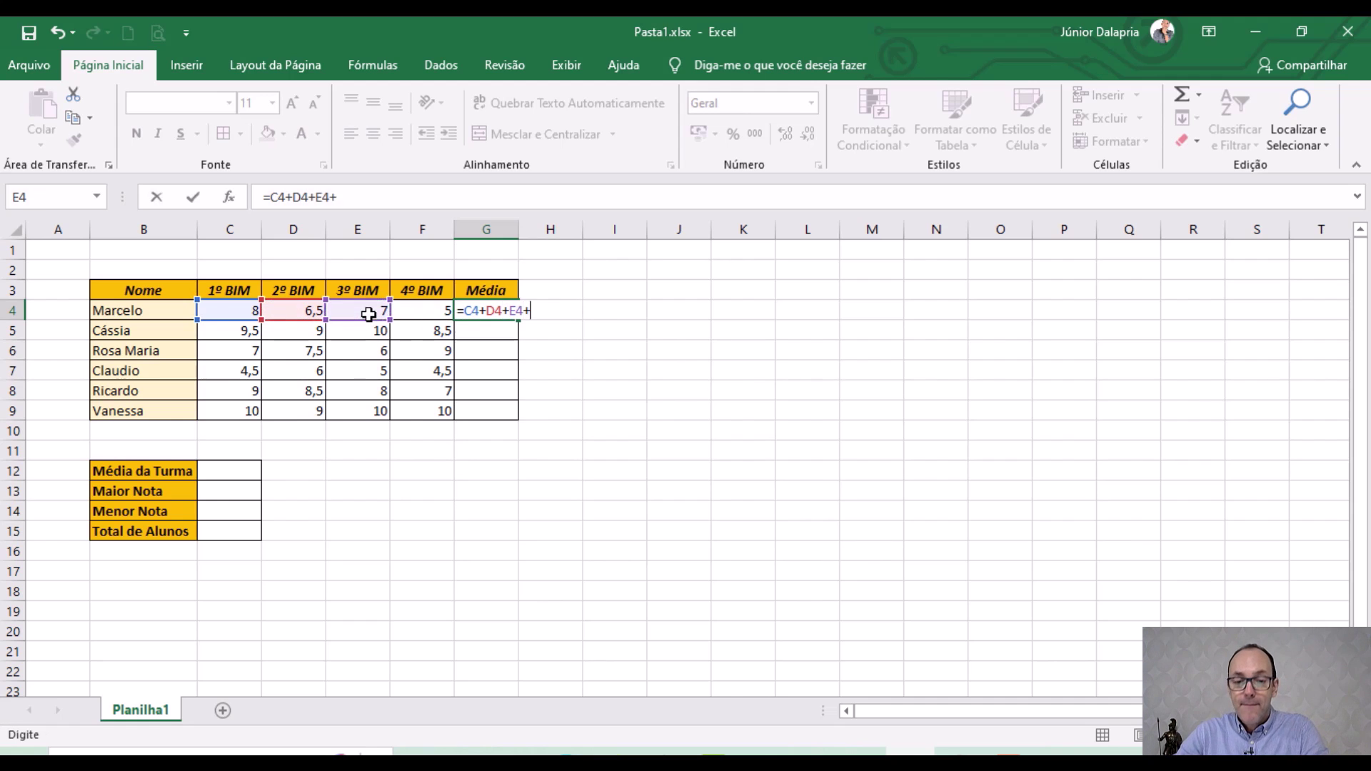
left_click(433, 309)
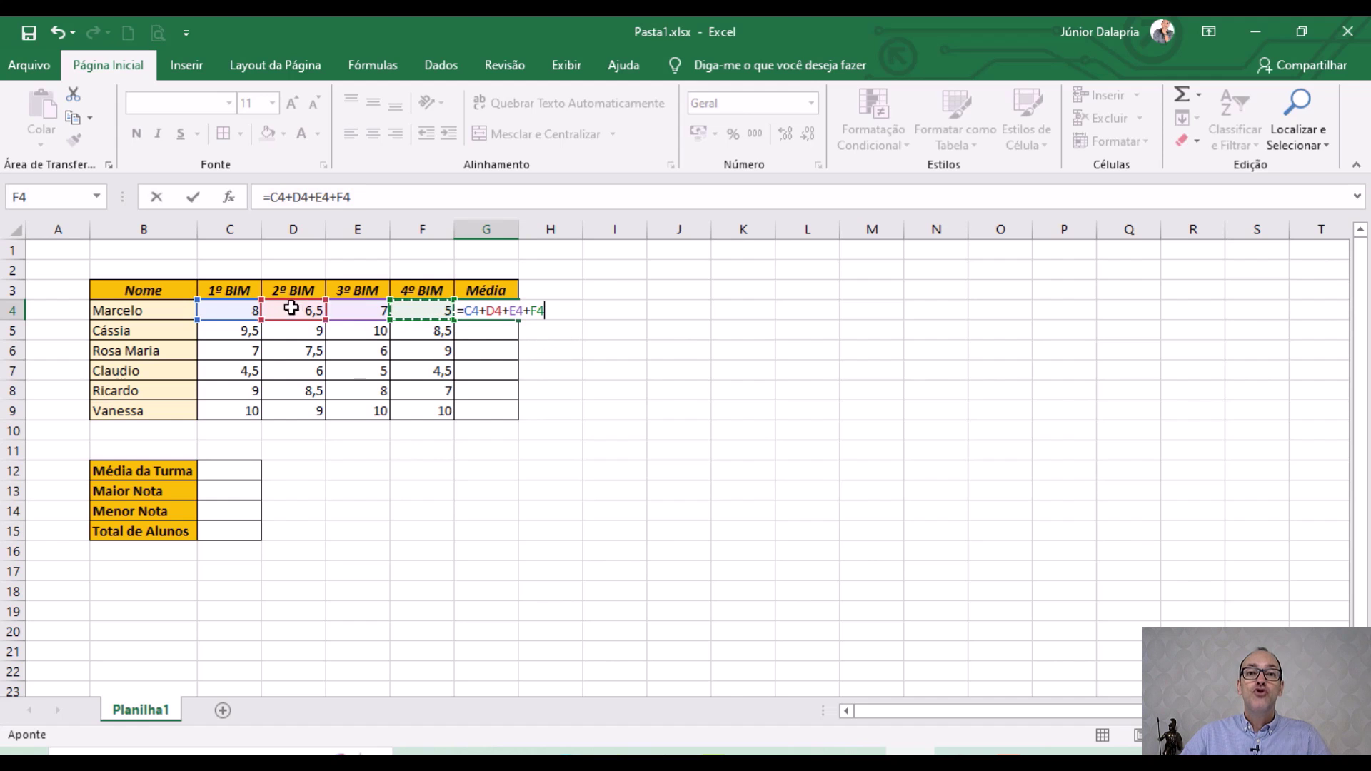
key("Return")
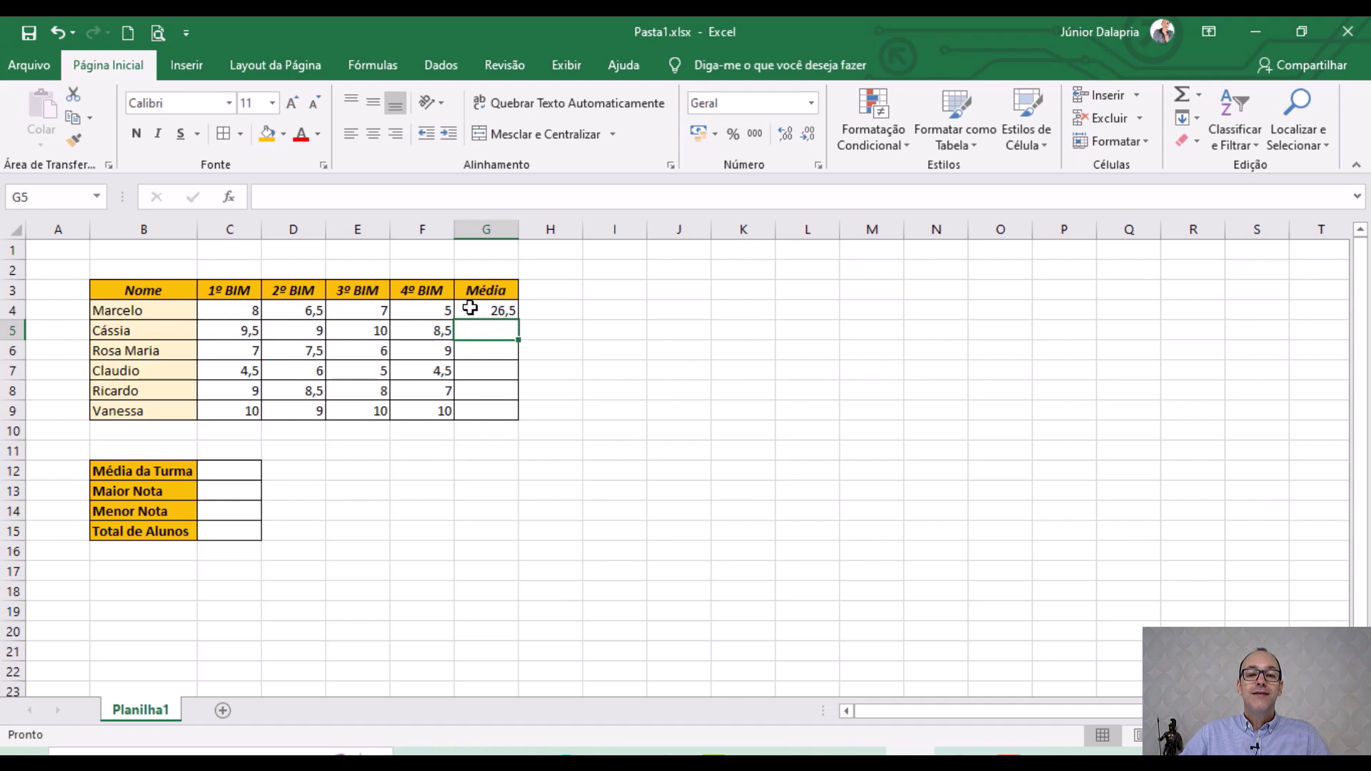
Change the first student's 3º BIM grade in E4 to 6.
left_click(354, 308)
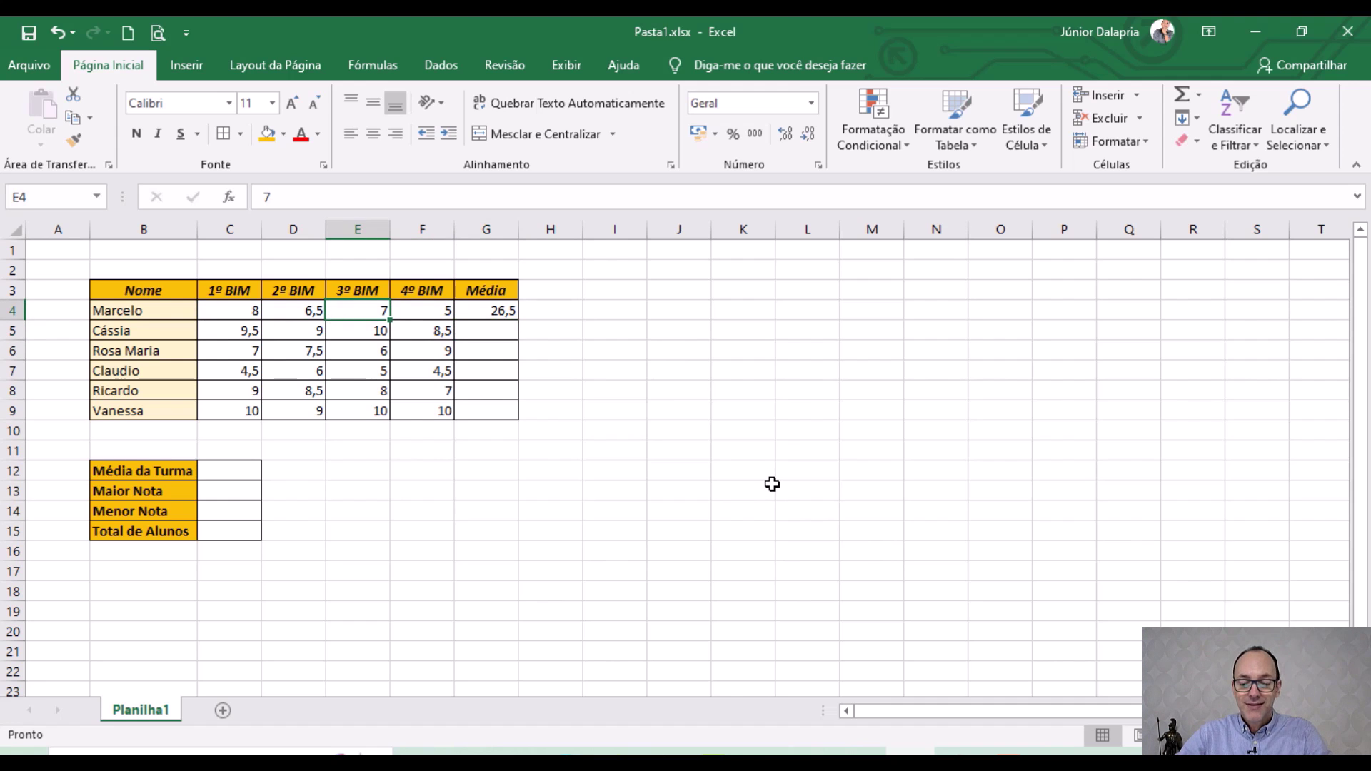
type("6")
key("Return")
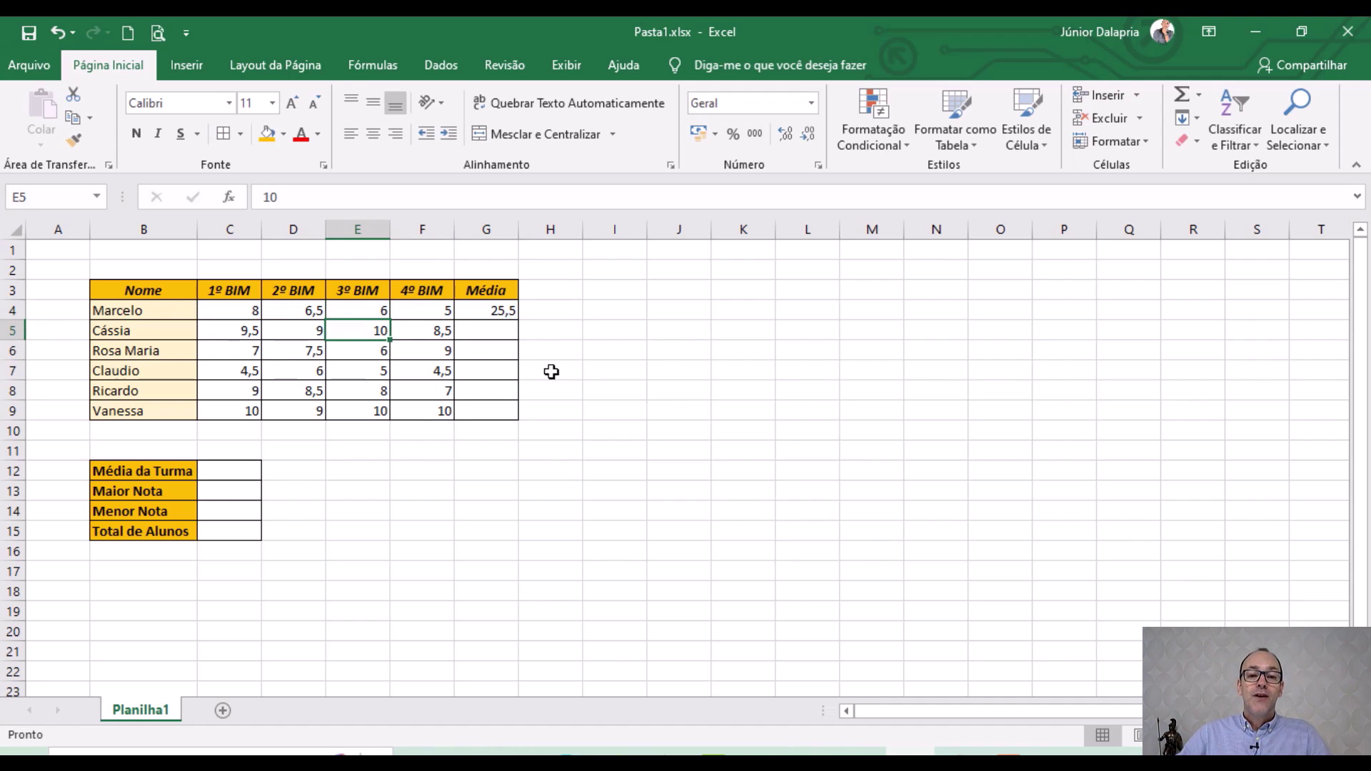
Edit the formula in G4 to =(C4+D4+E4+F4)/4 so it calculates the average of the four grades.
left_click(500, 308)
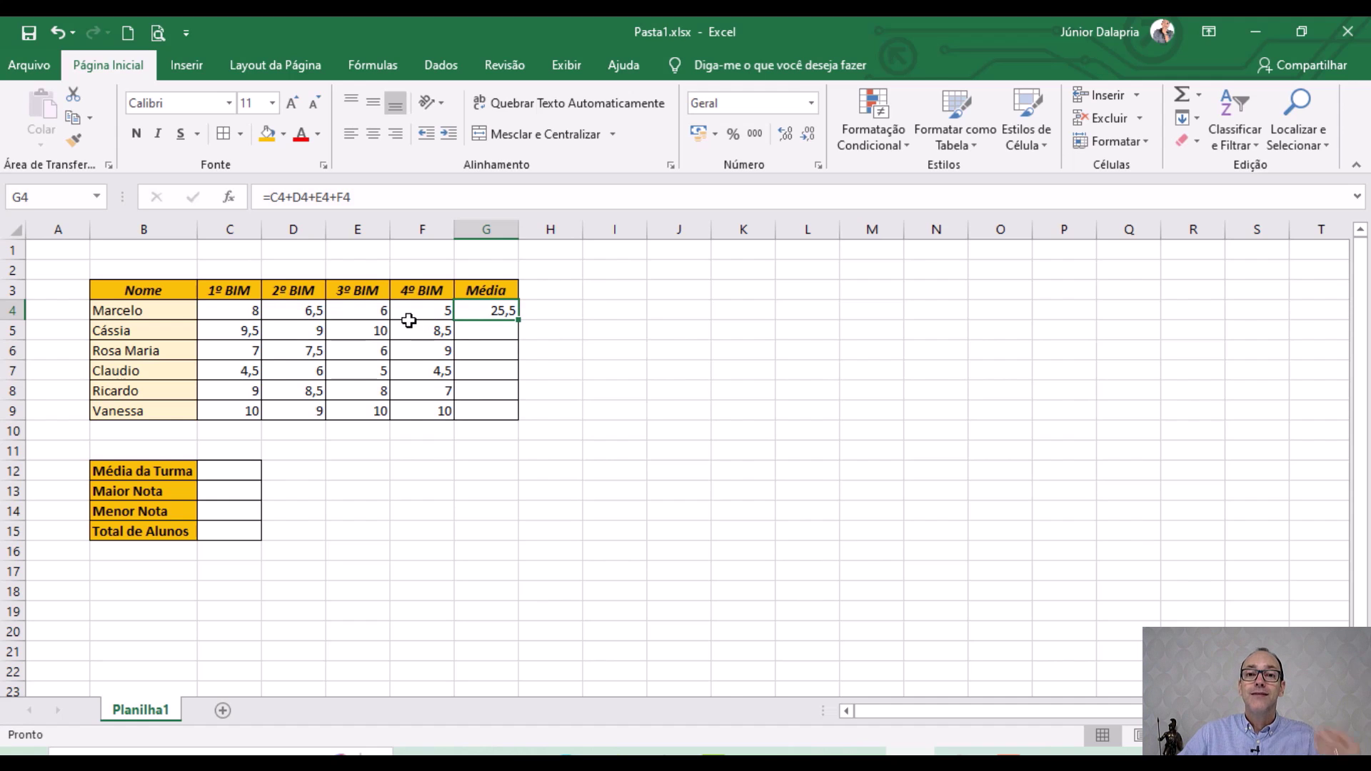
double_click(498, 310)
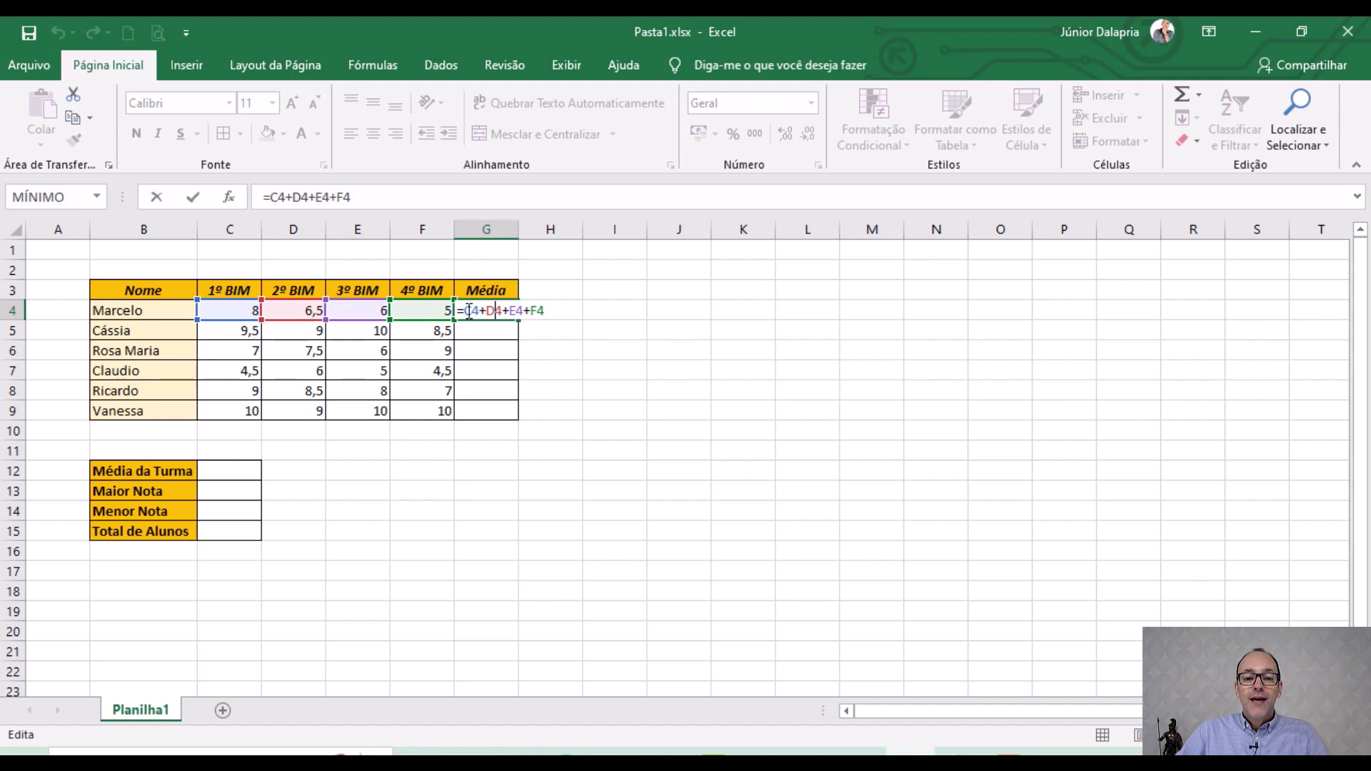
left_click(465, 310)
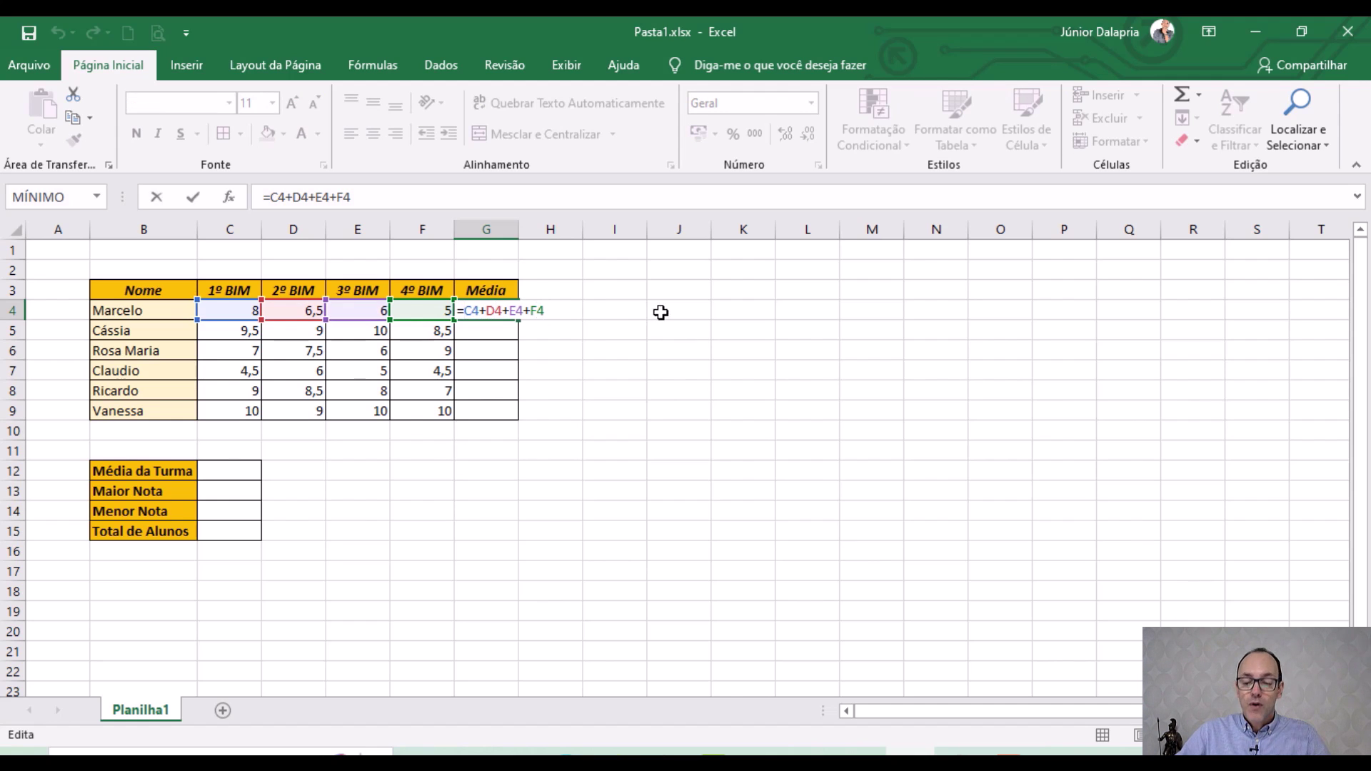
type("(")
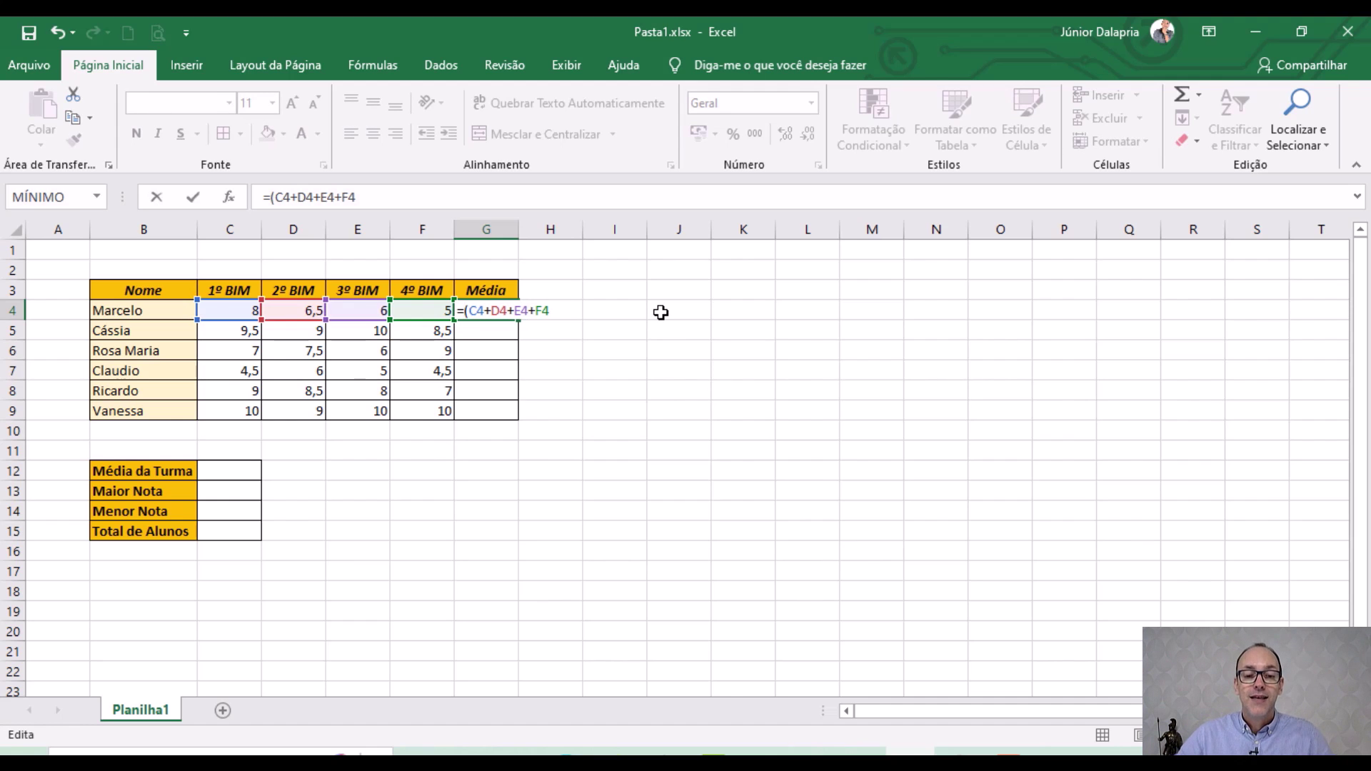
left_click(552, 311)
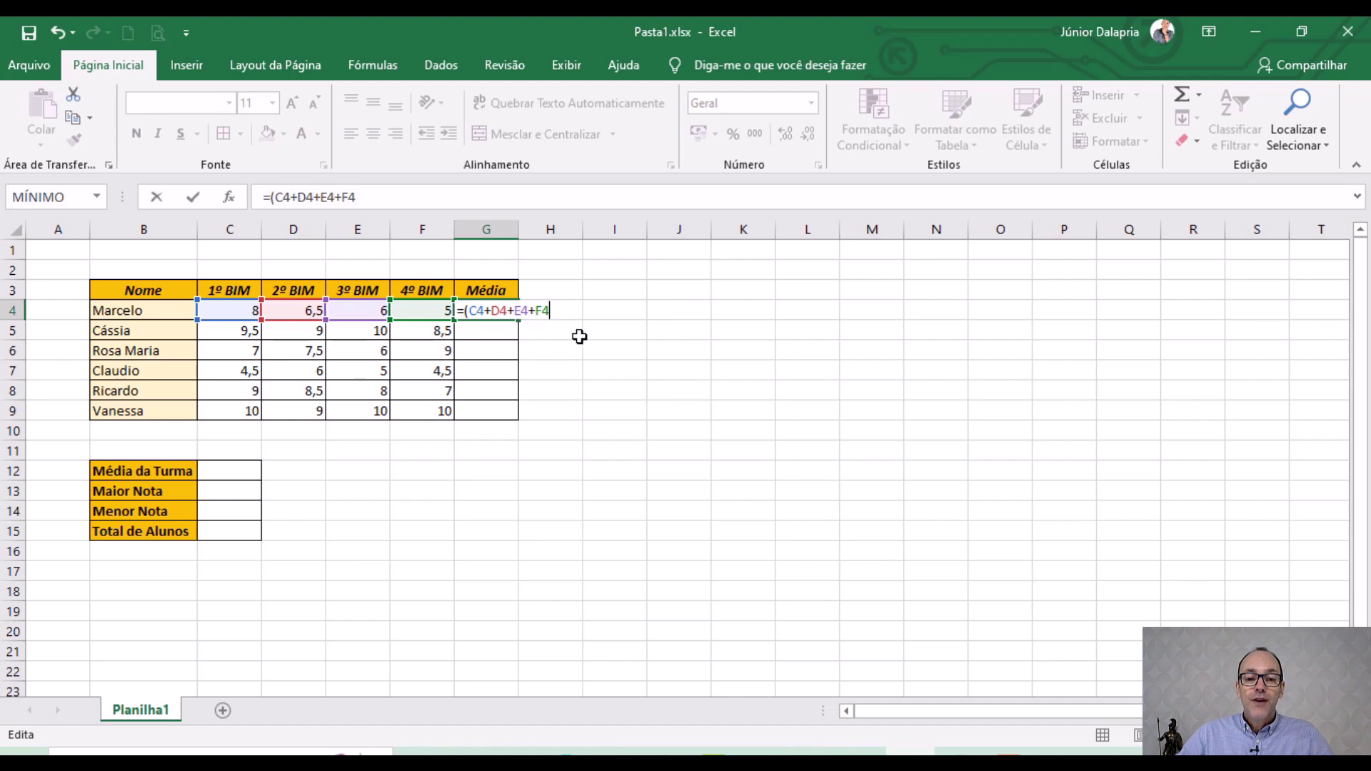
type(")/4")
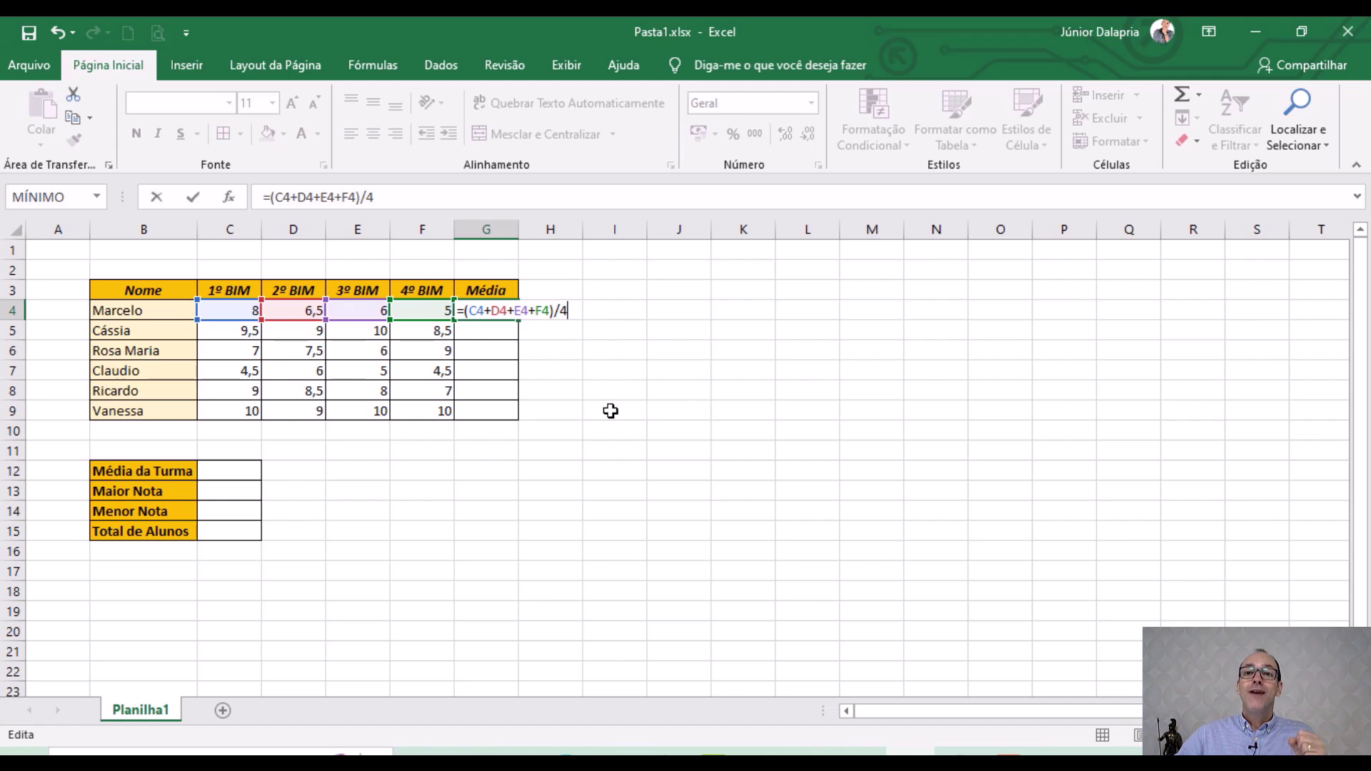
key("Return")
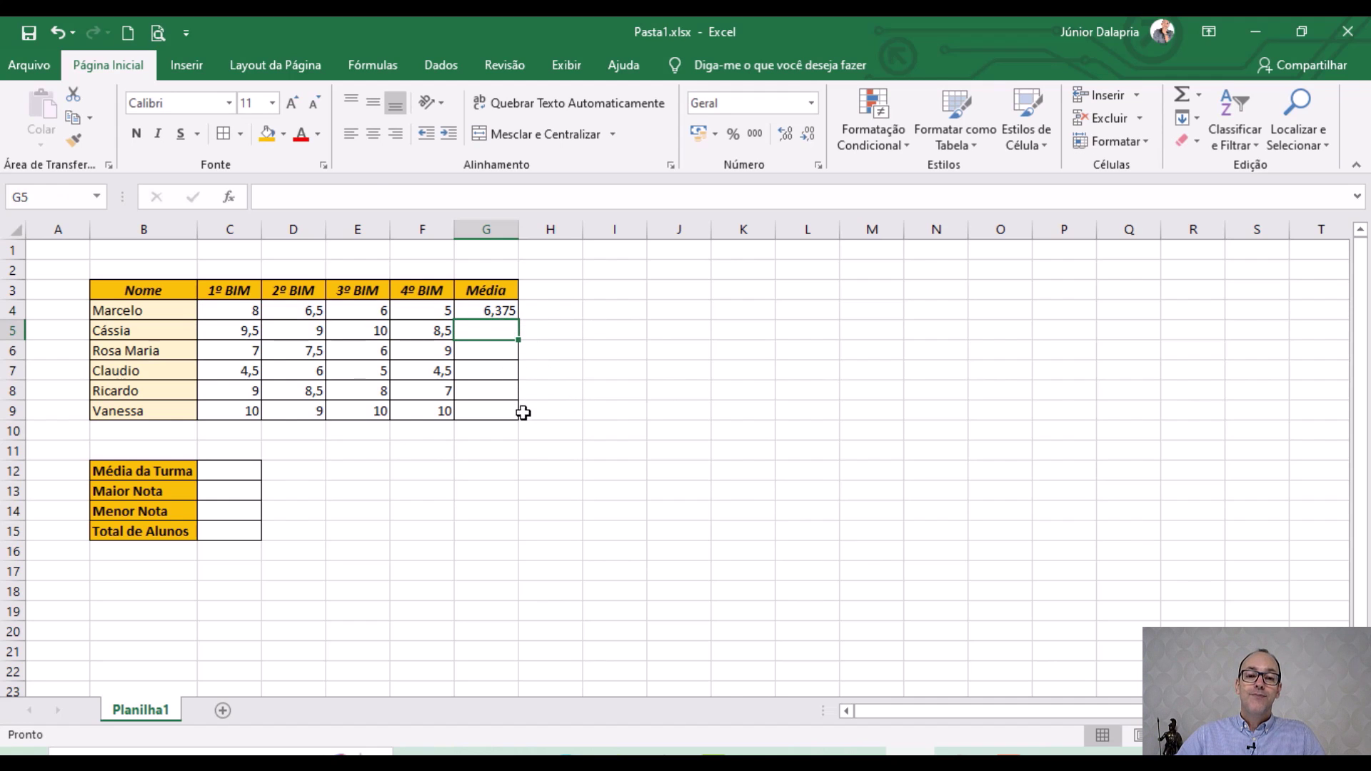
Copy the average formula from G4 and paste it cell by cell into G5 through G9.
left_click(500, 312)
left_click(563, 352)
left_click(488, 309)
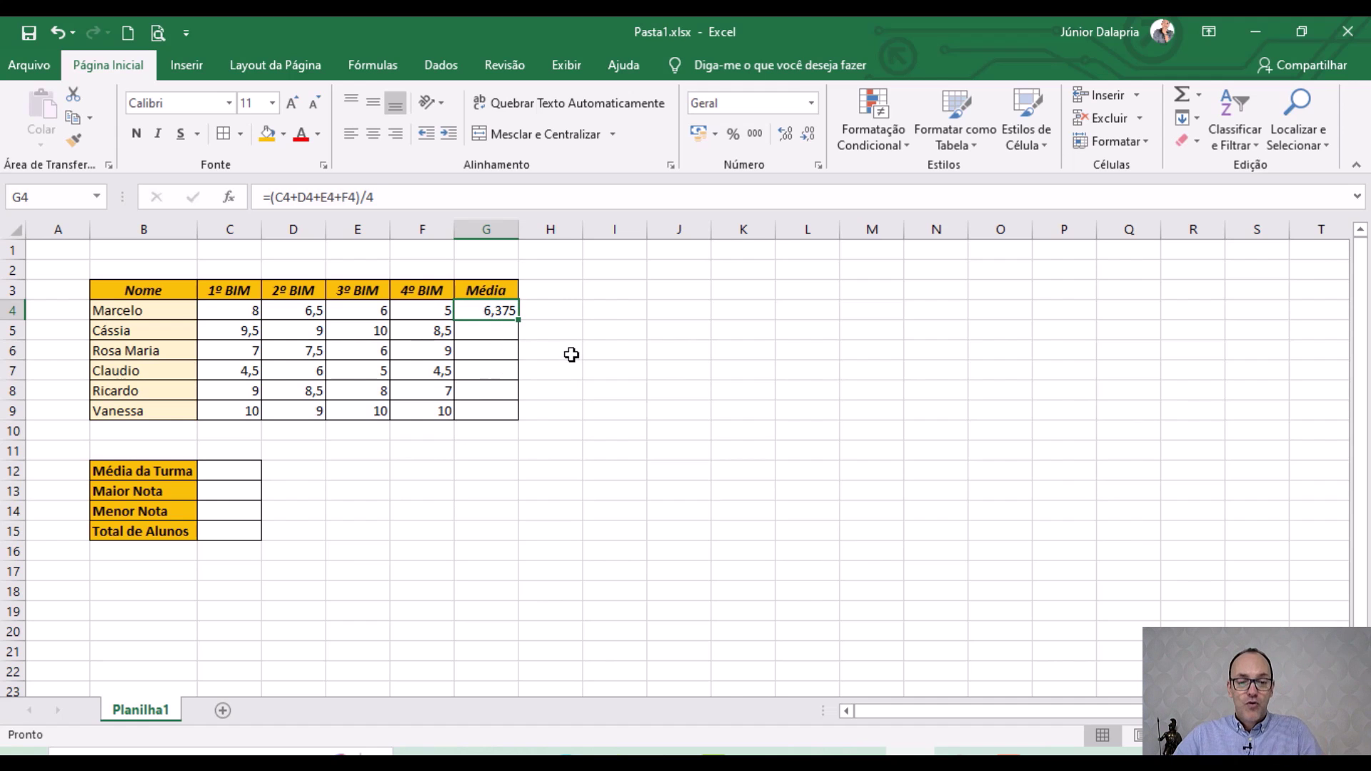
key("ctrl+c")
left_click(497, 340)
key("ctrl+v")
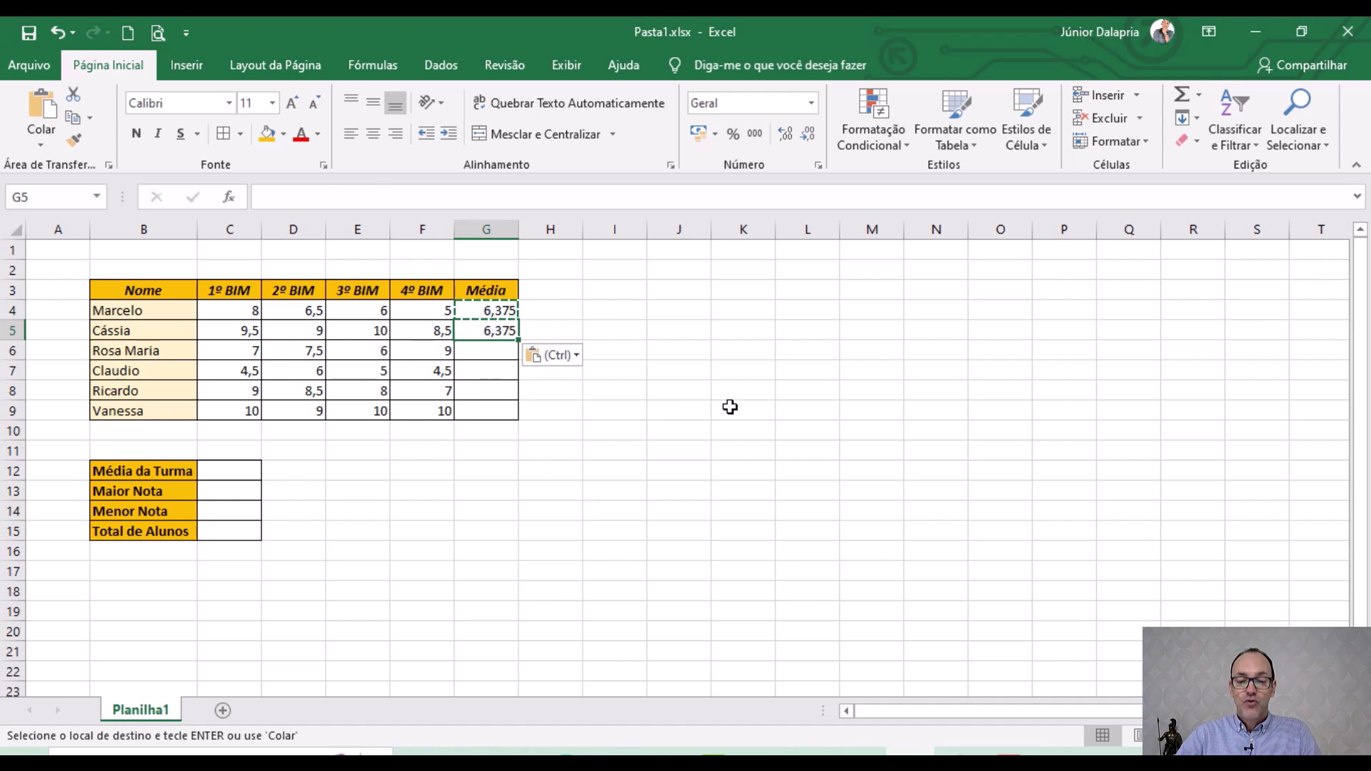
key("Down")
key("ctrl+v")
key("Down")
key("ctrl+v")
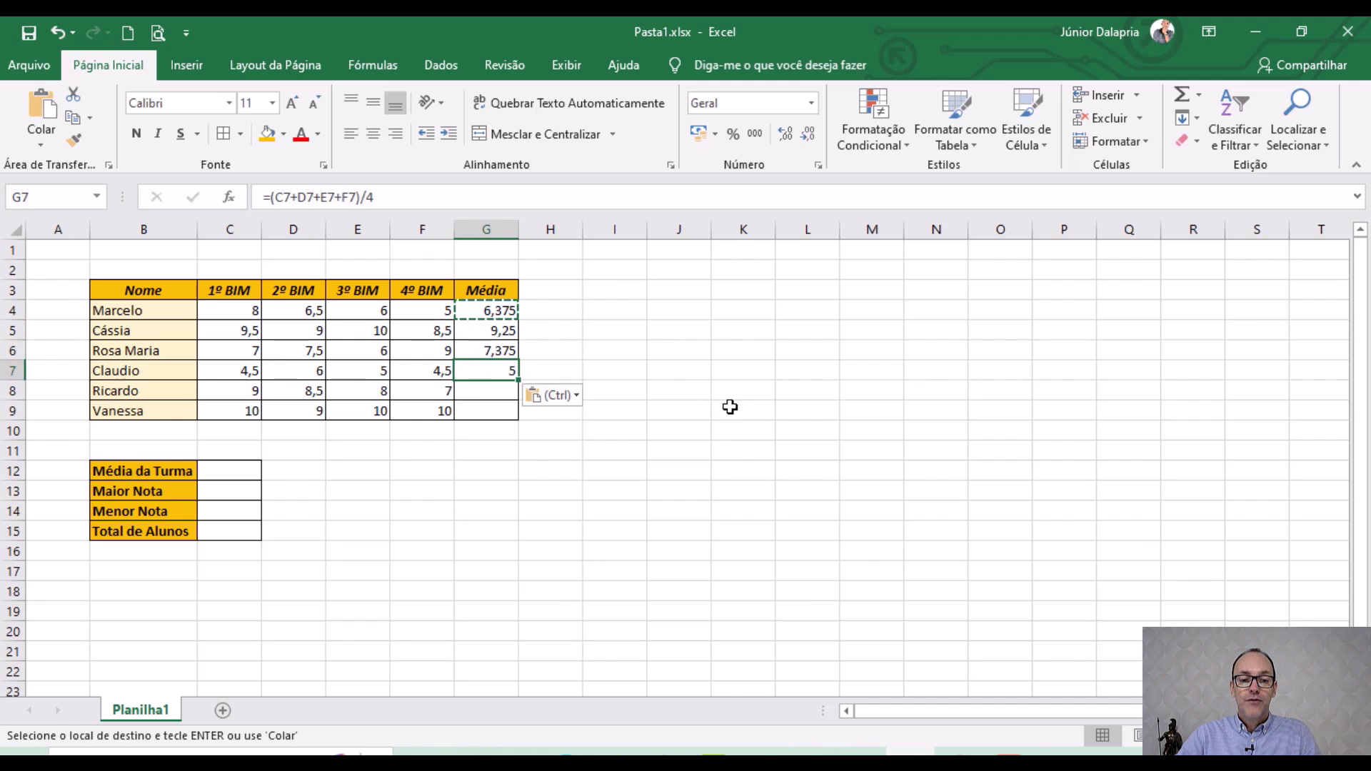
key("Down")
key("ctrl+v")
key("Down")
key("ctrl+Down")
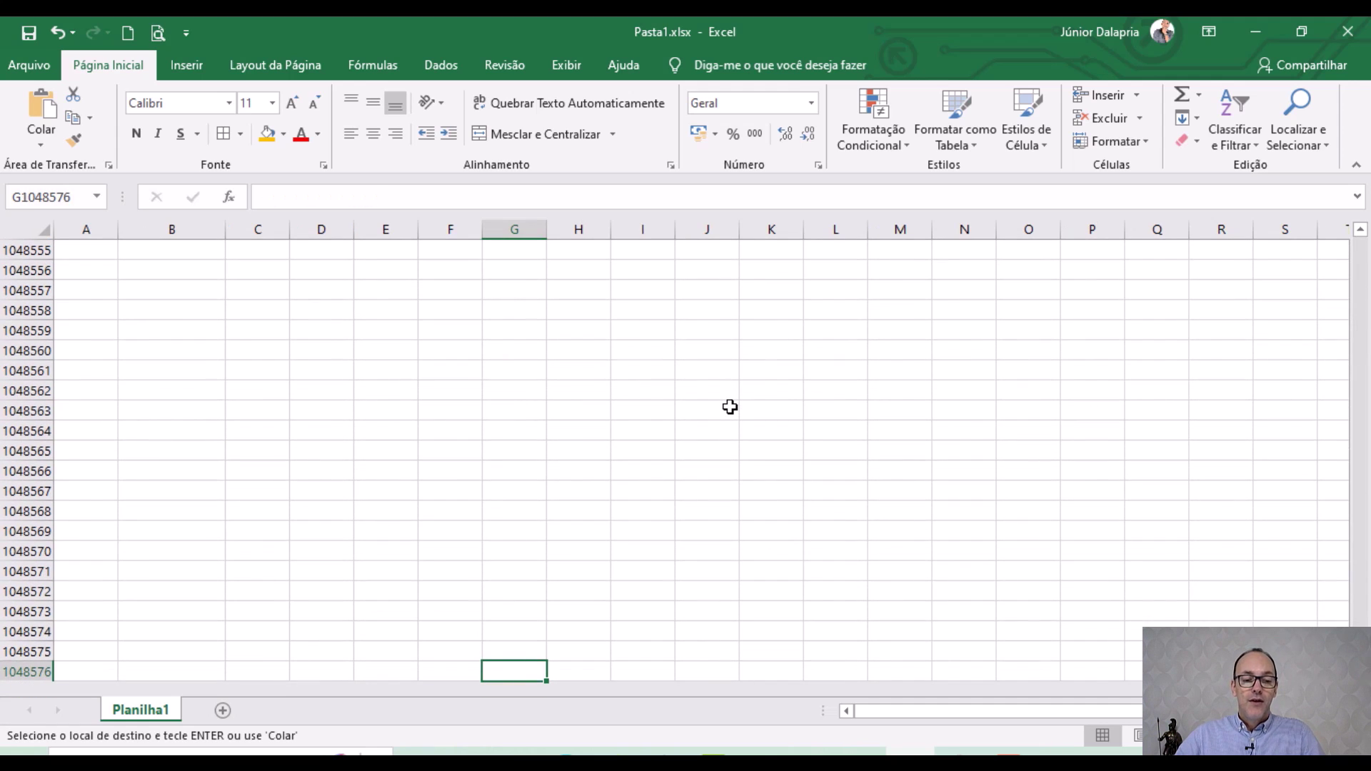
key("ctrl+Home")
key("Escape")
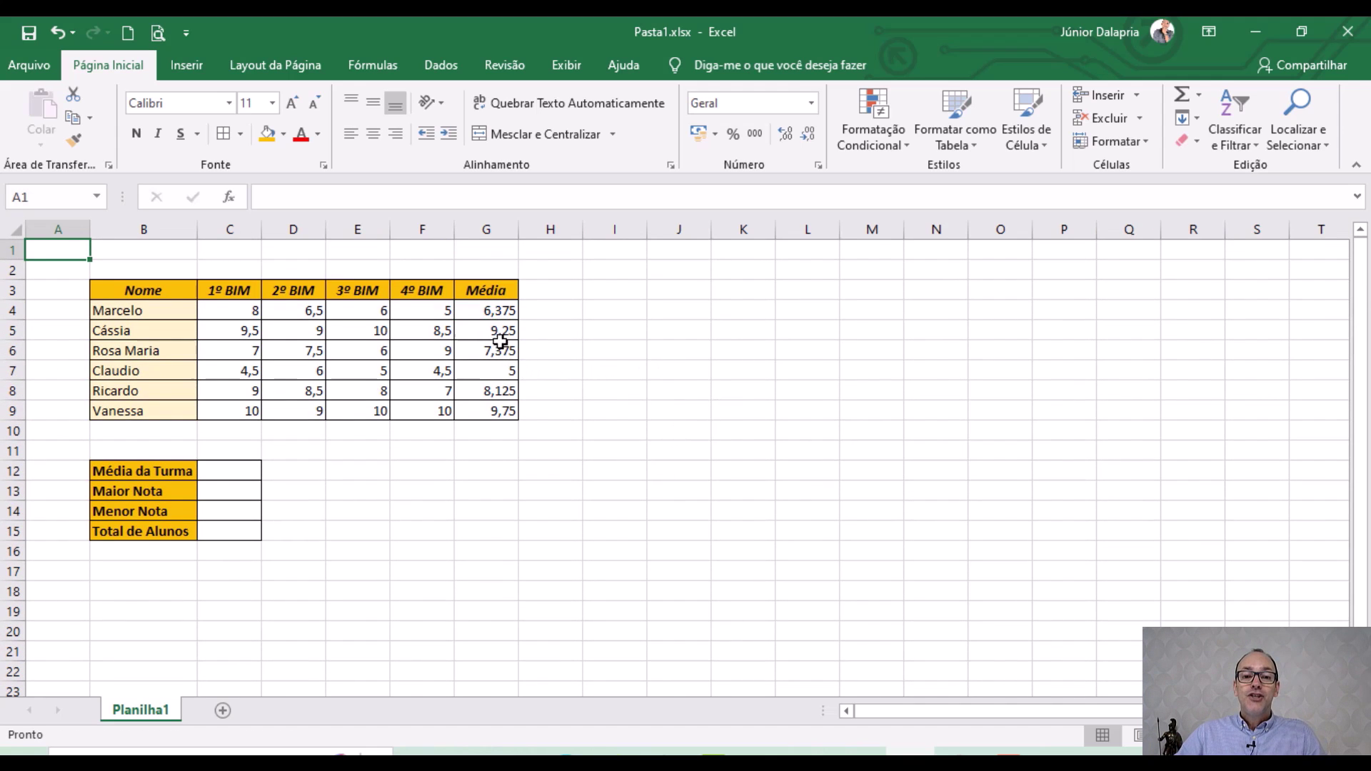
Clear the pasted averages from G5:G9, keeping only the formula in G4.
left_click_drag(502, 330, 500, 412)
key("Delete")
left_click(569, 374)
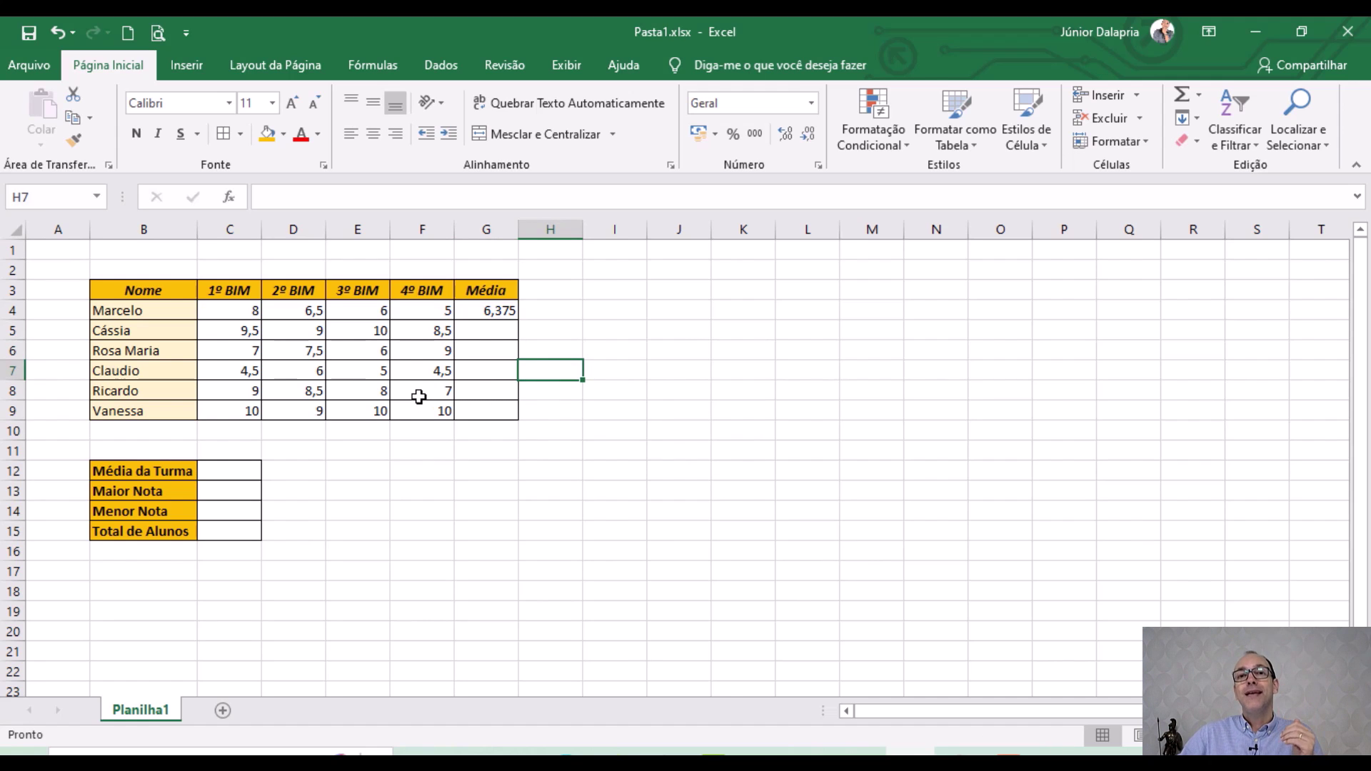
Fill the average formula from G4 down through G9 with AutoFill.
left_click(498, 312)
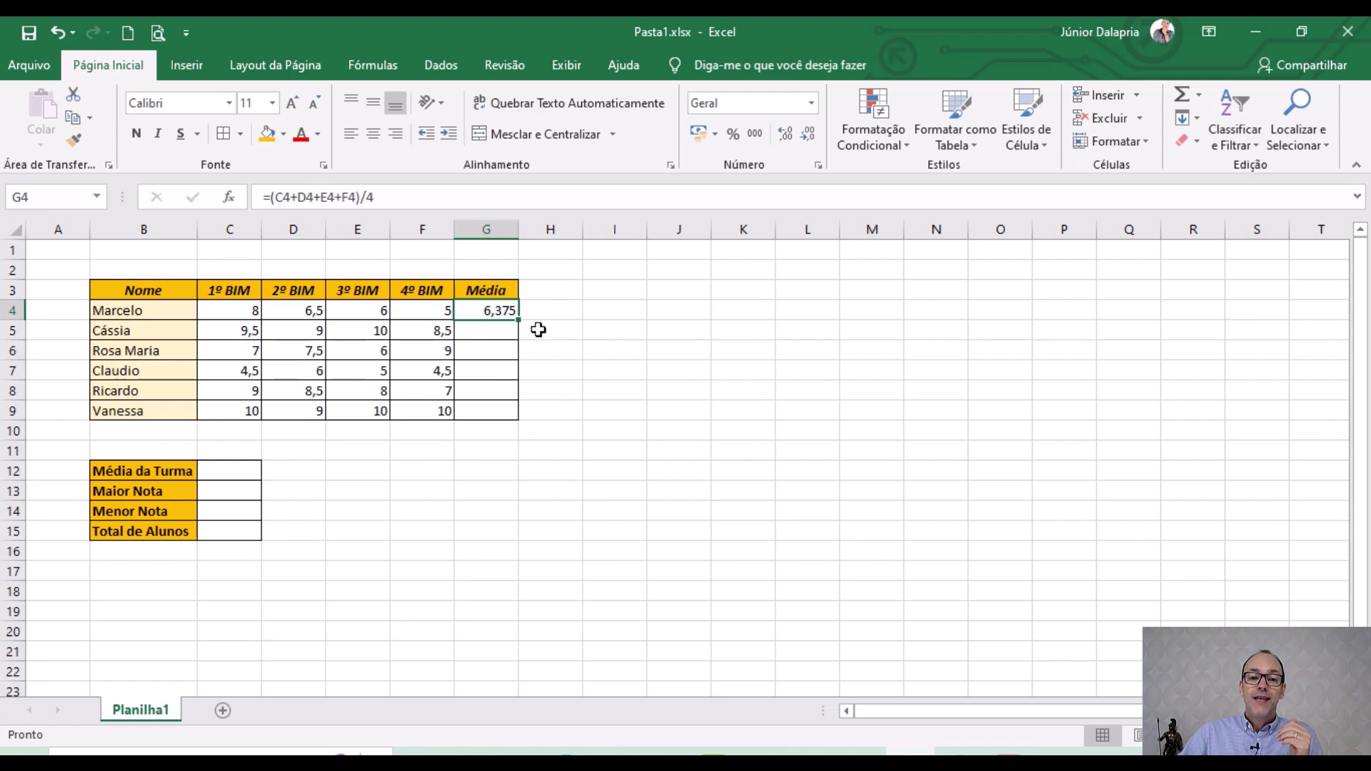
left_click(587, 328)
left_click(491, 310)
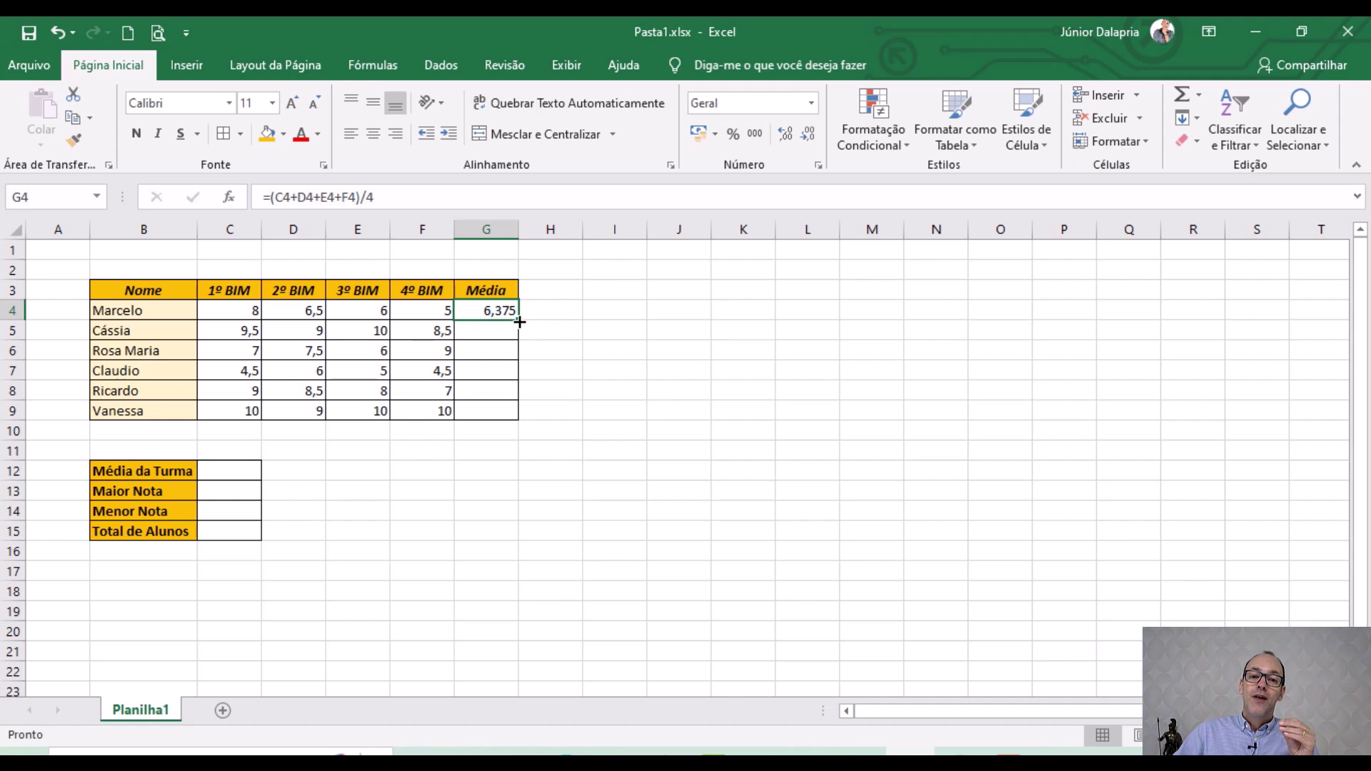
left_click_drag(518, 320, 518, 422)
left_click(636, 354)
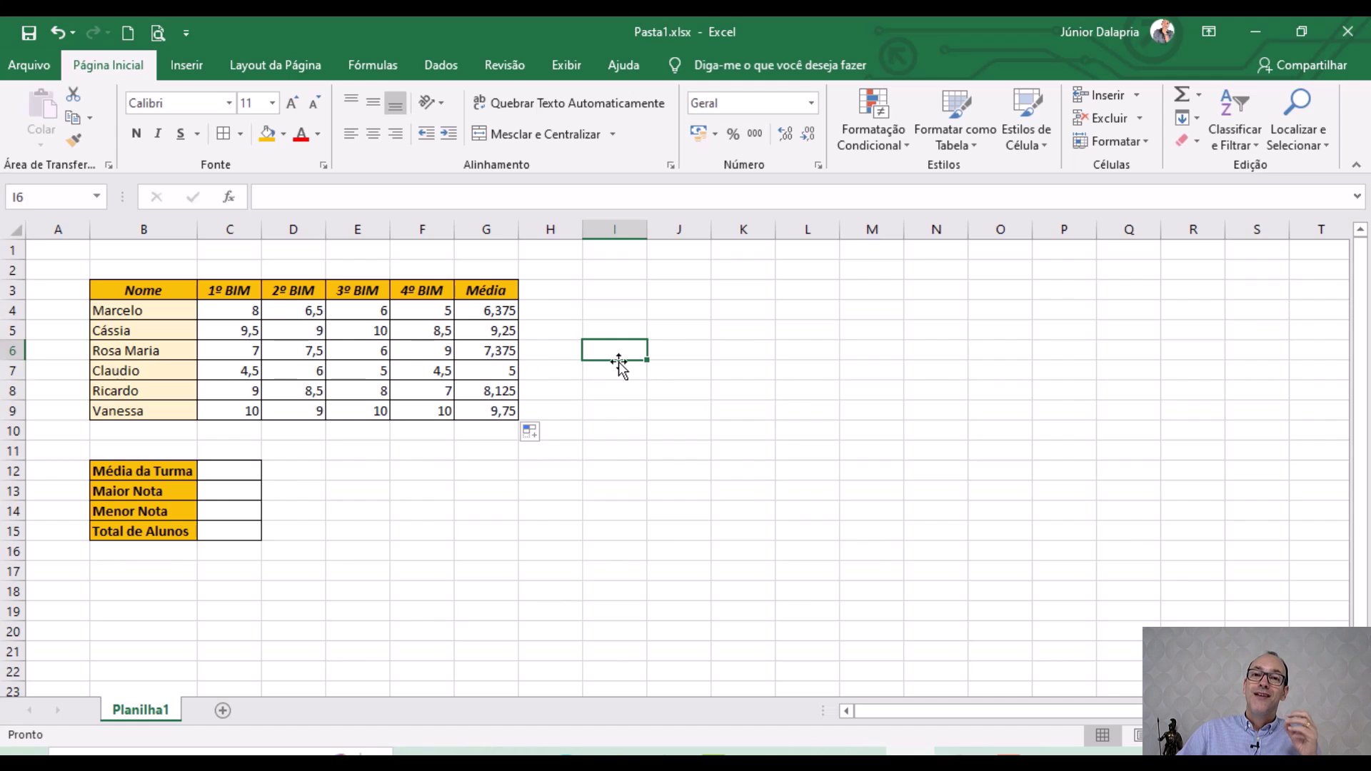
Clear all the averages from G4:G9 in the Média column.
left_click(498, 311)
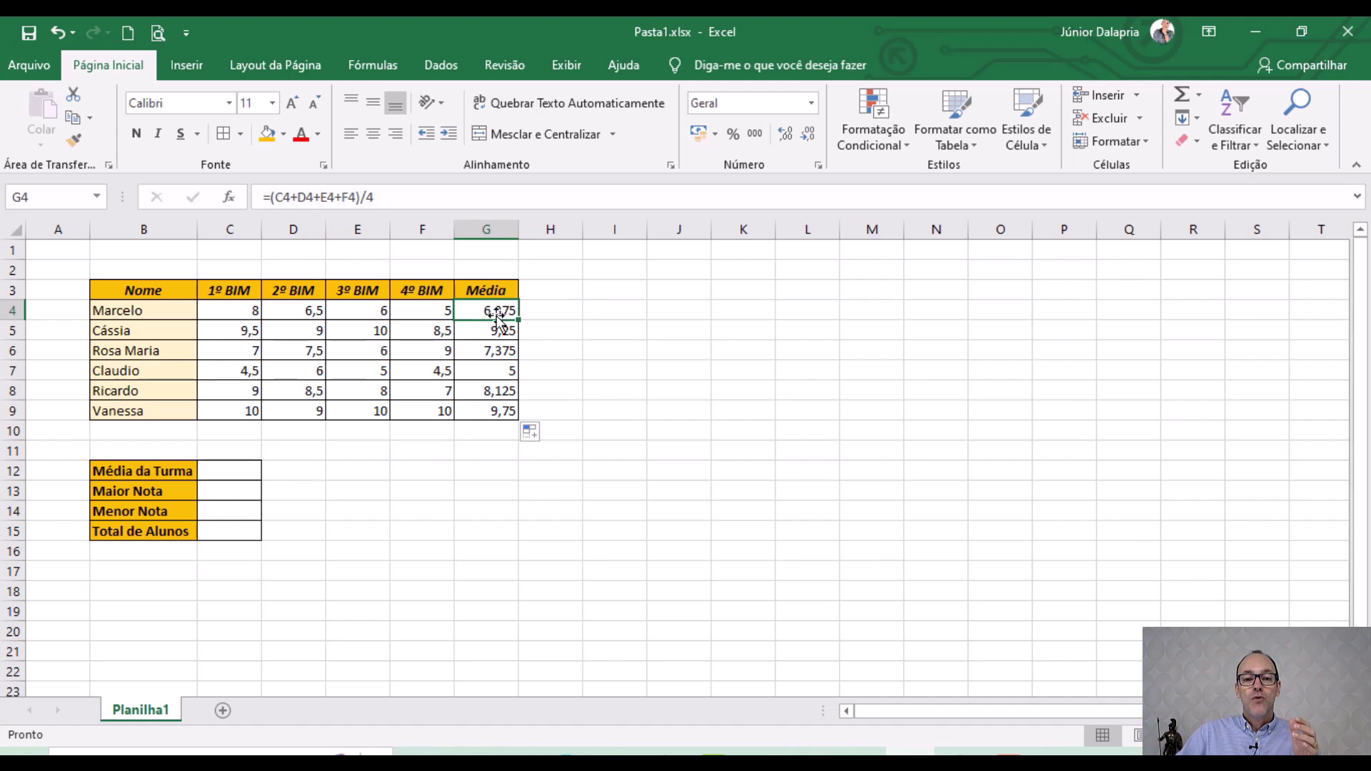
left_click_drag(518, 320, 518, 412)
key("Delete")
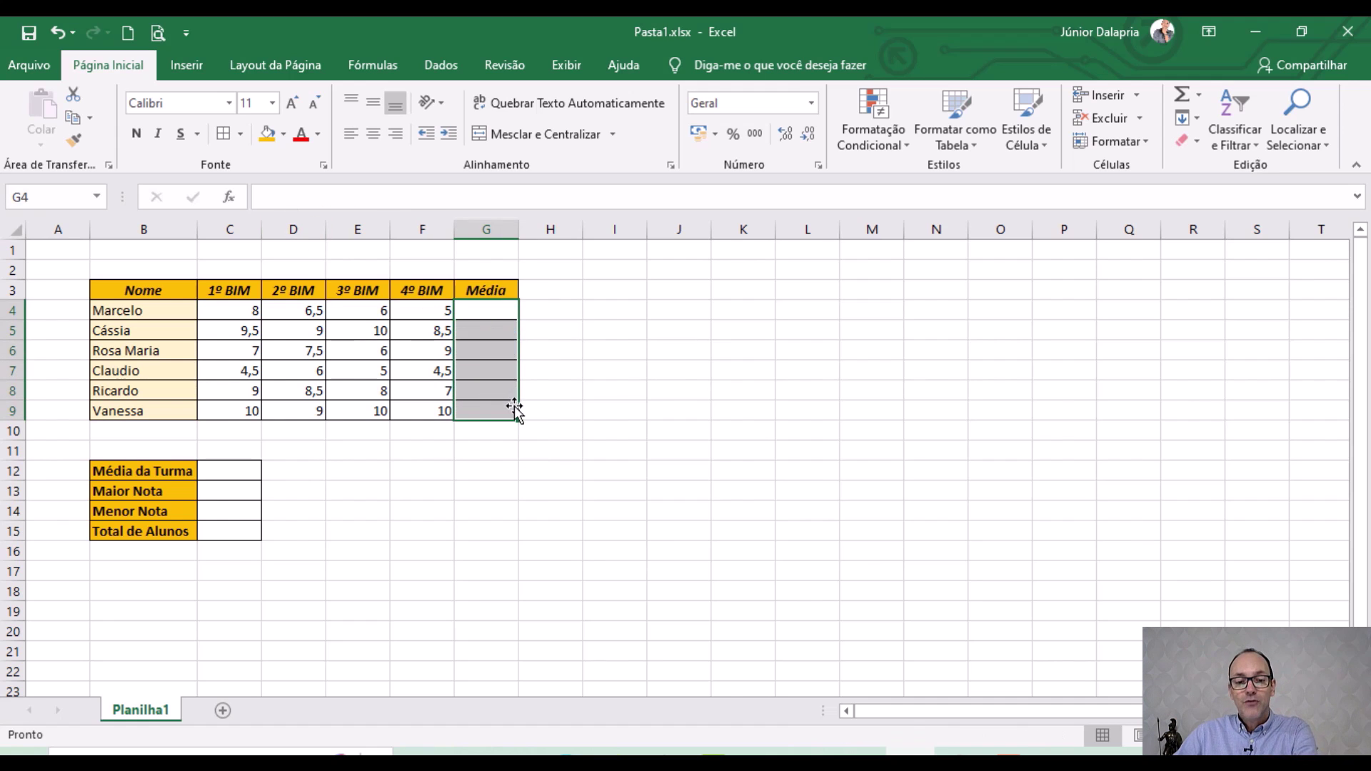
left_click(584, 391)
Insert the built-in Média function in G4 over C4:F4 and check the resulting formula.
left_click(492, 313)
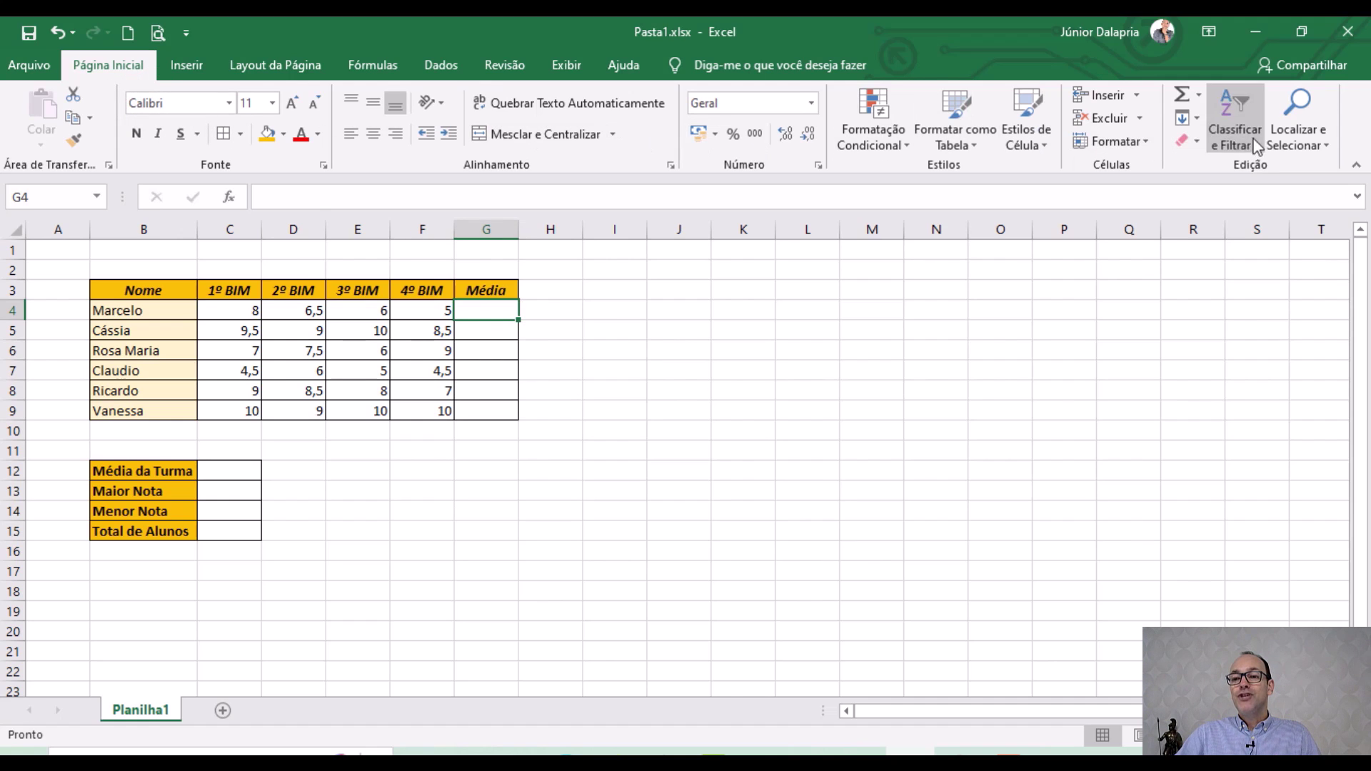
left_click(1201, 99)
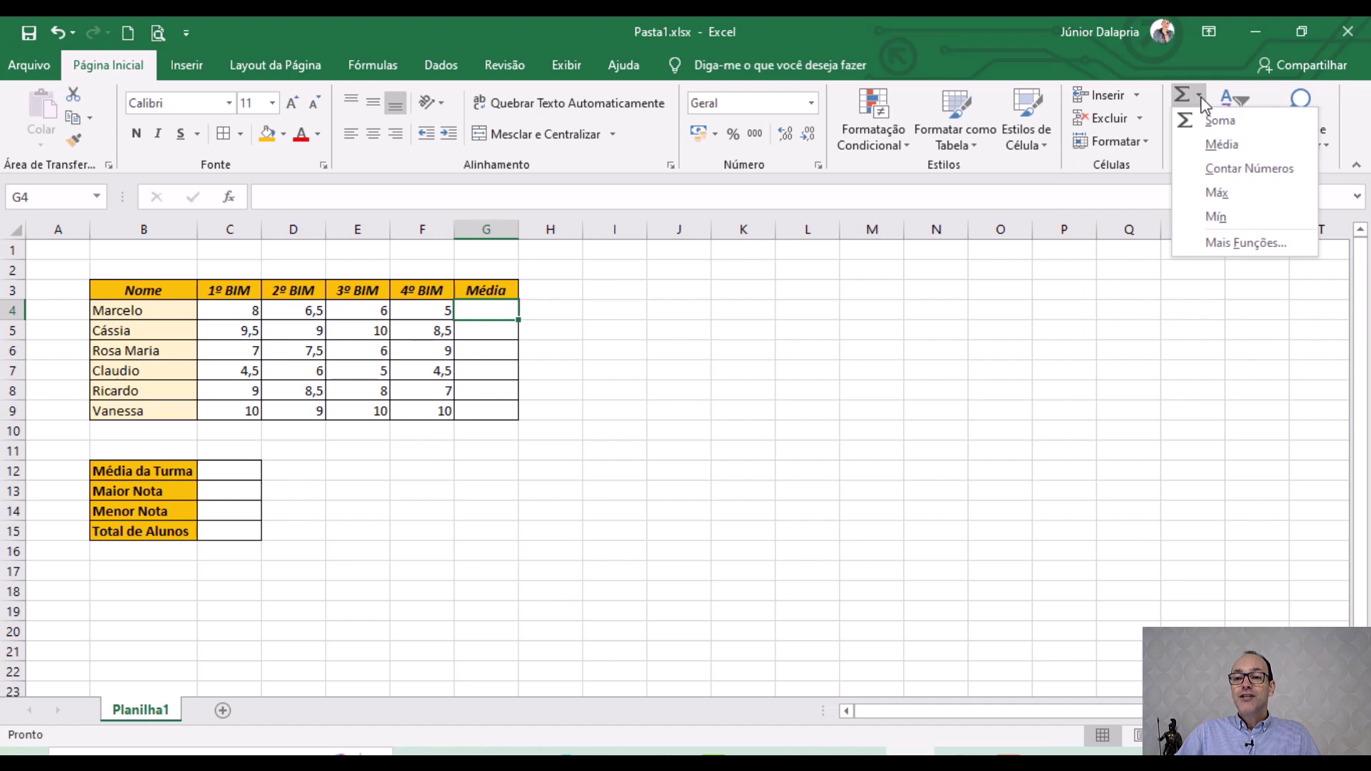
left_click(1221, 145)
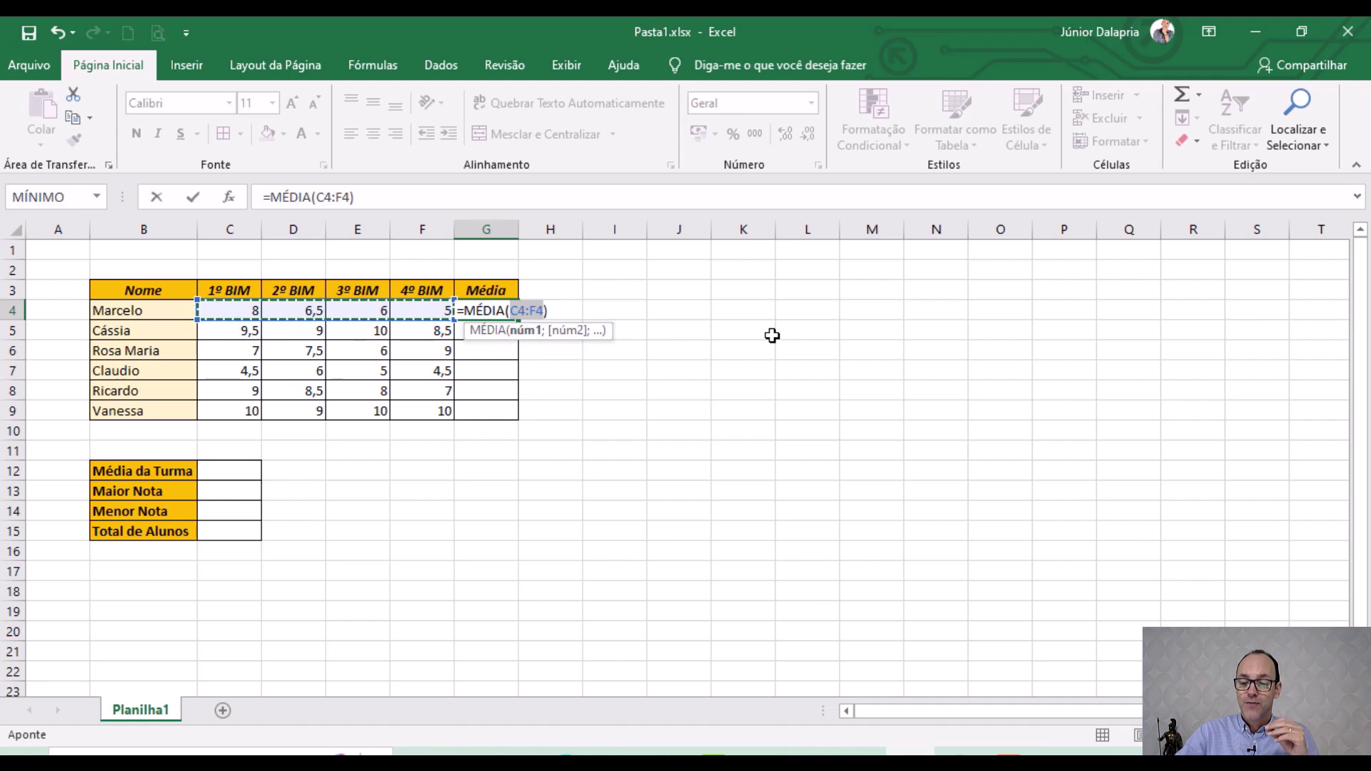
key("Return")
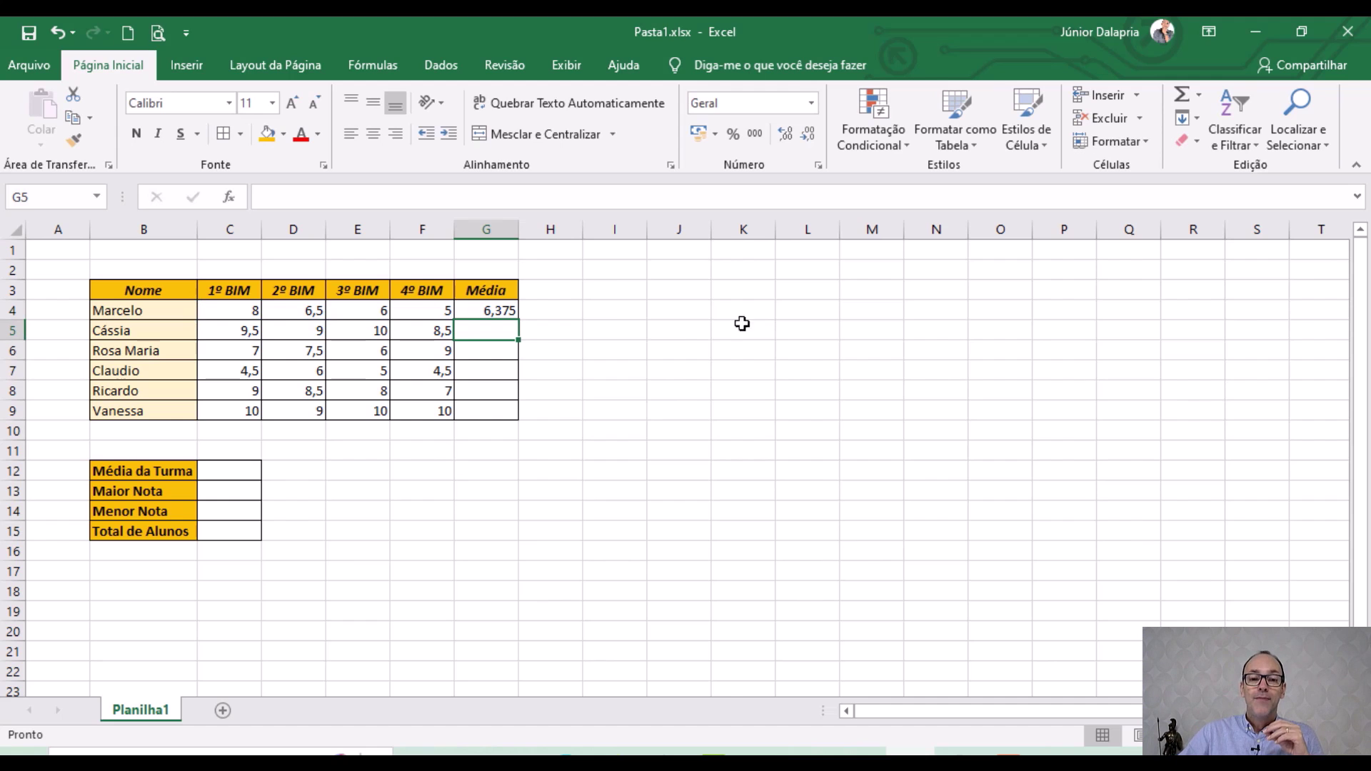
left_click(483, 306)
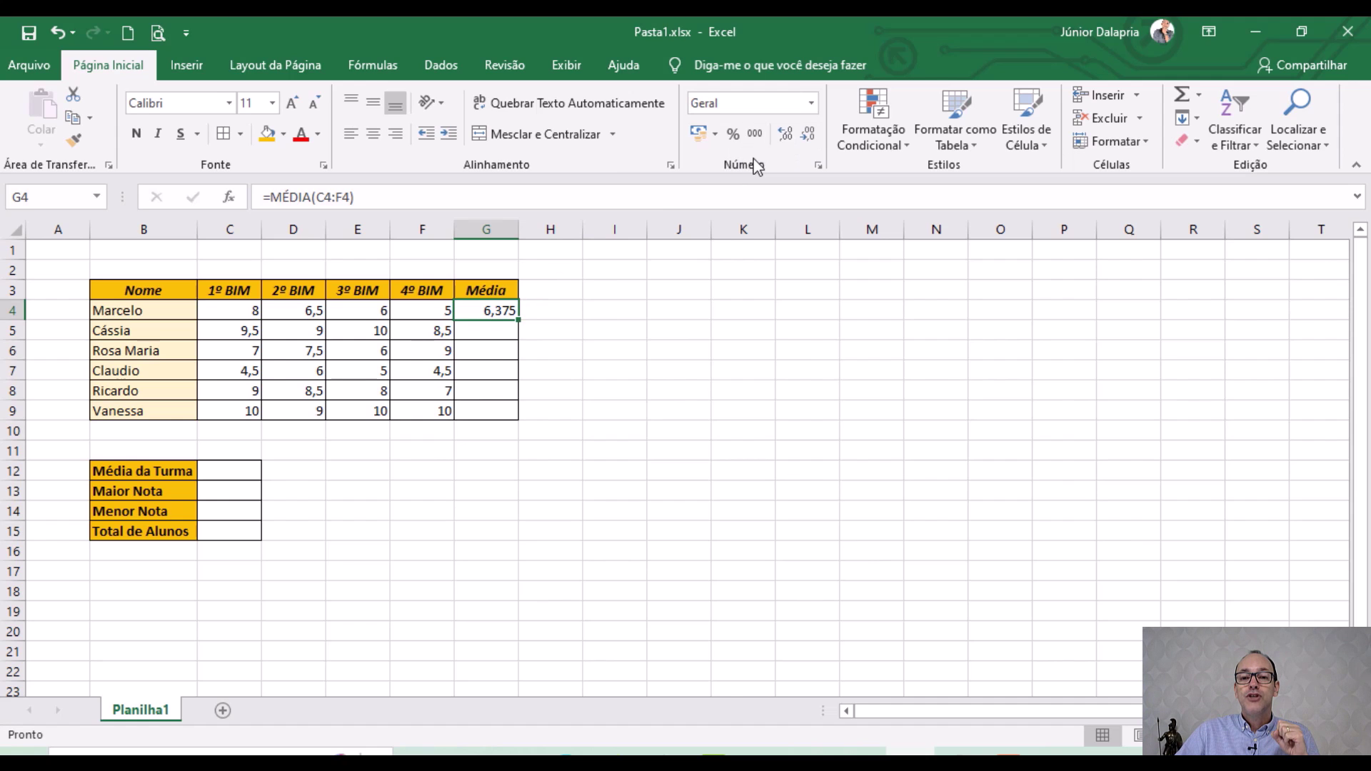
Reduce the average in G4 to one decimal place and fill its formula and format down through G9.
left_click(807, 132)
left_click(807, 132)
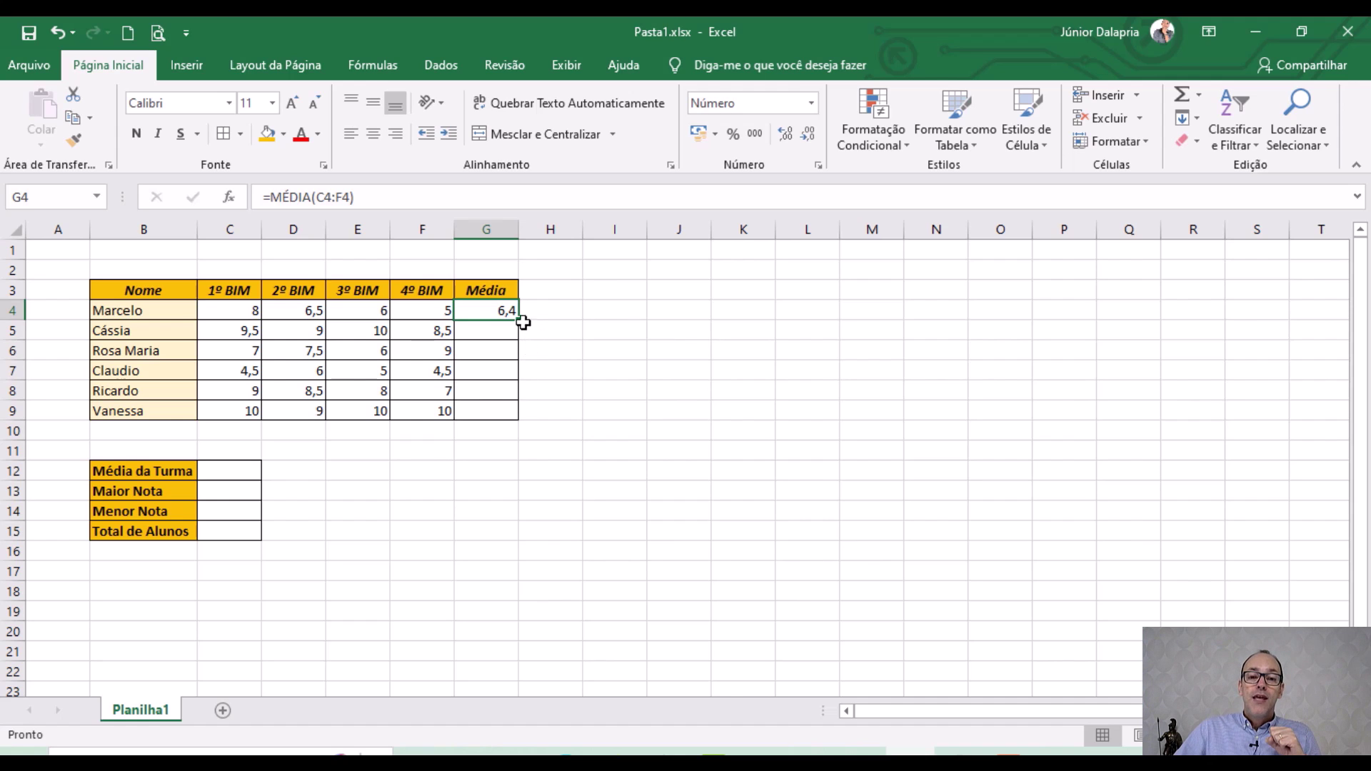
left_click_drag(519, 321, 522, 423)
left_click(614, 366)
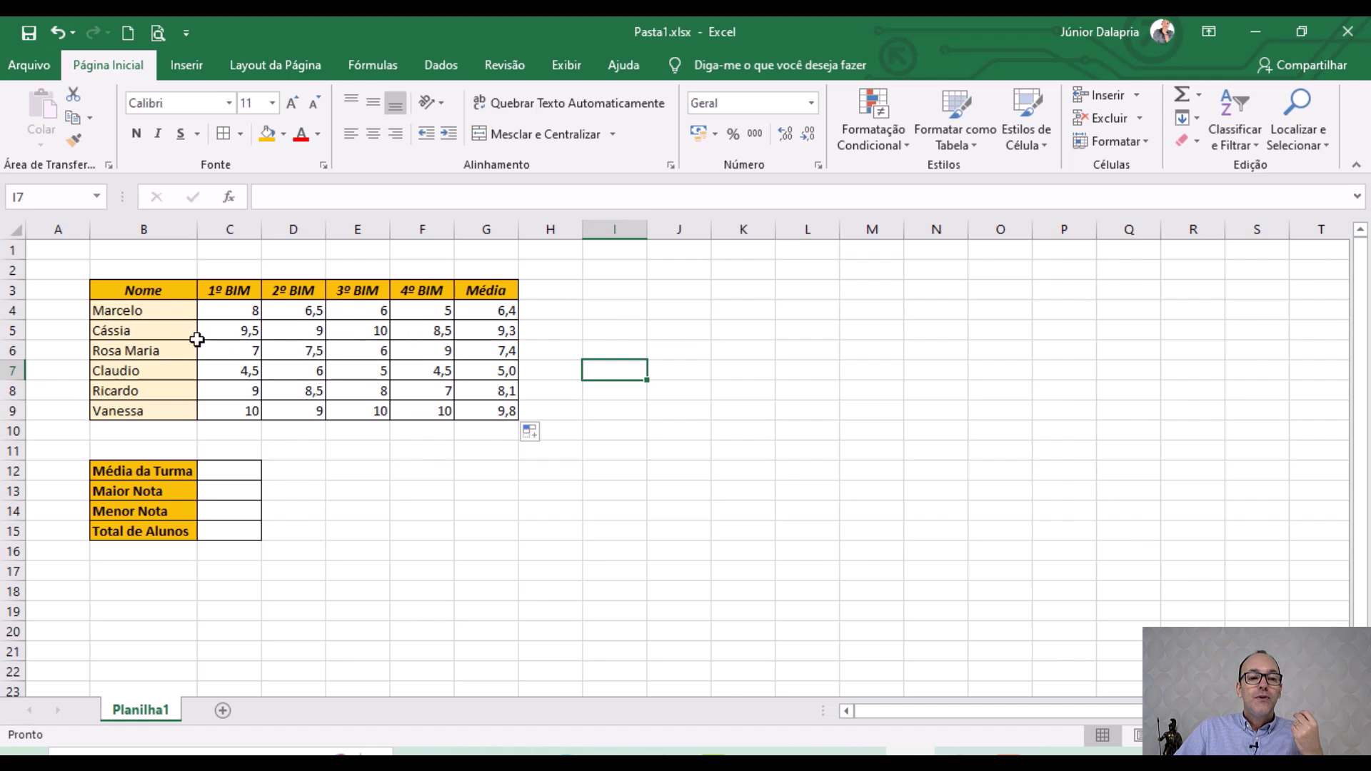
Set the 4º BIM grade in F5 to 0 to test the recalculation of the row's average.
left_click(422, 332)
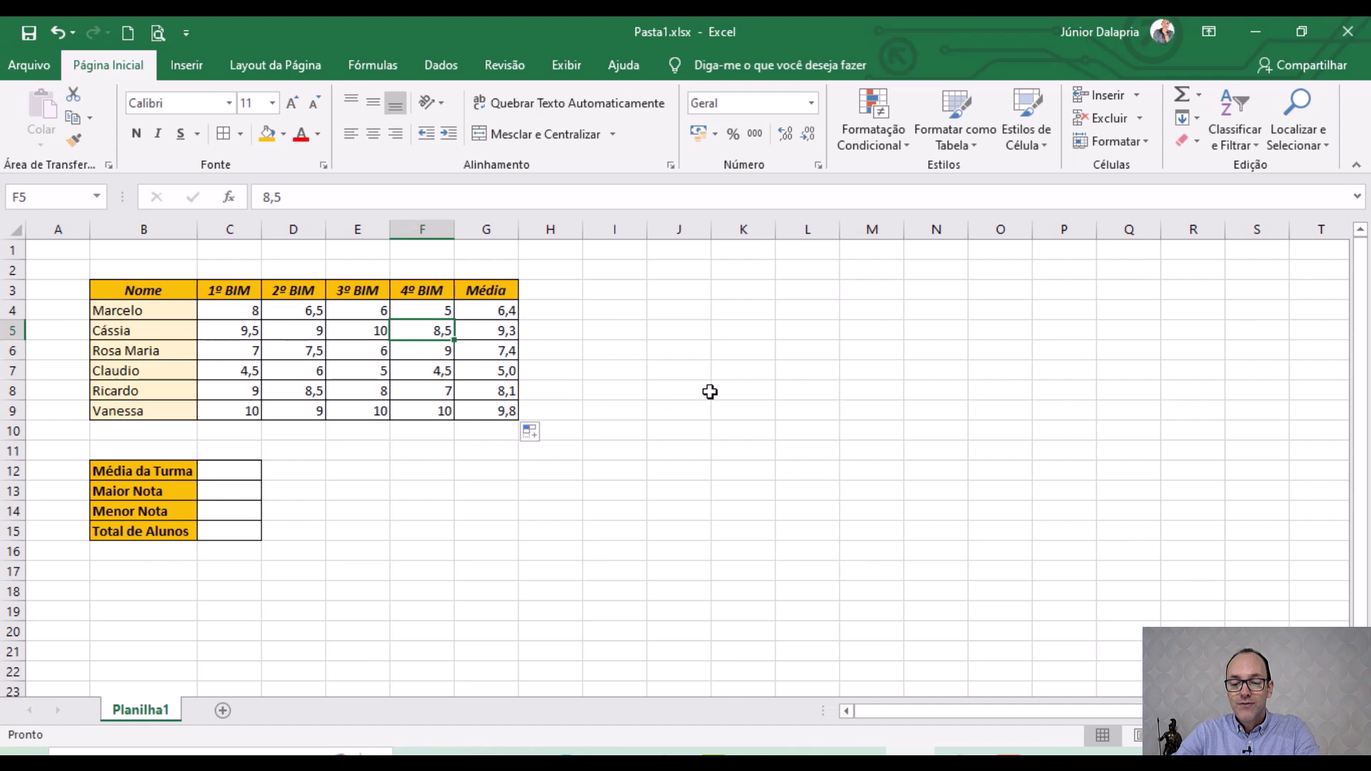
type("0")
key("Return")
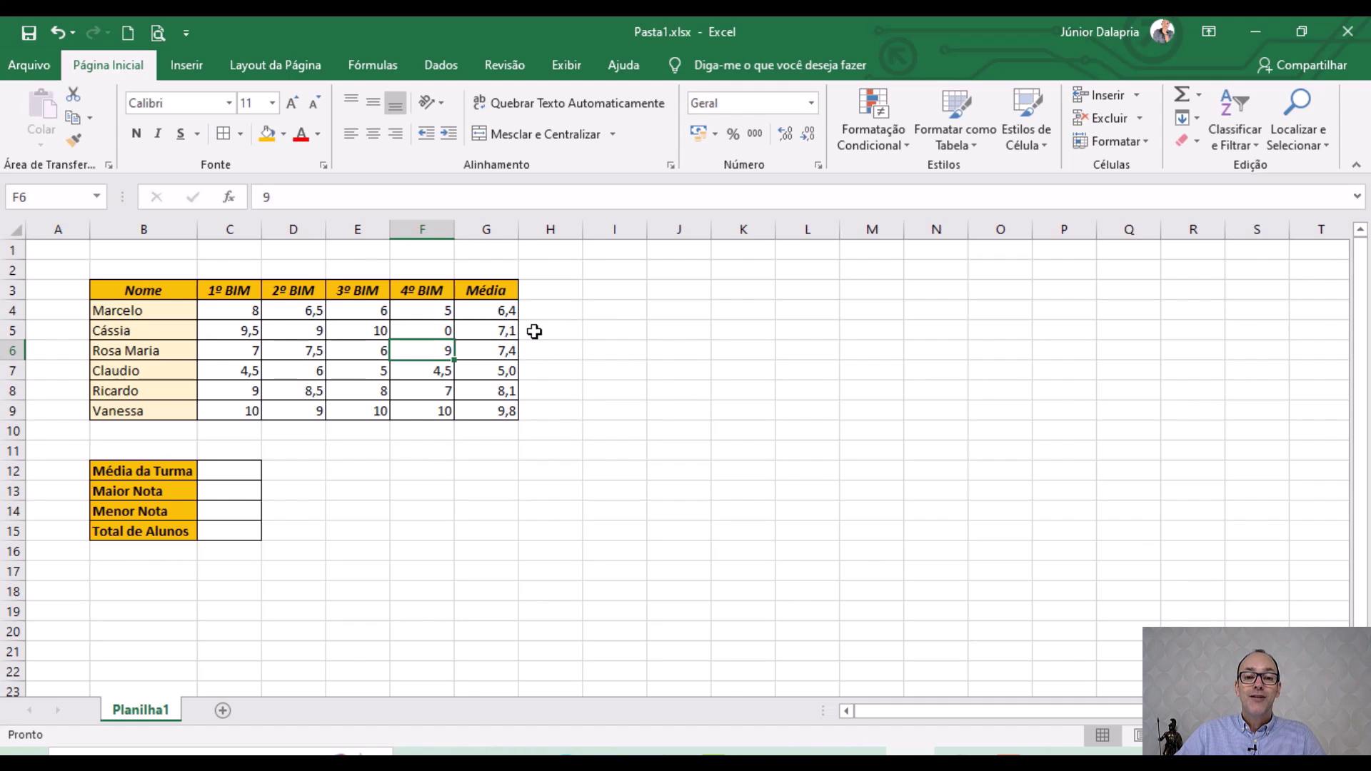
left_click(534, 331)
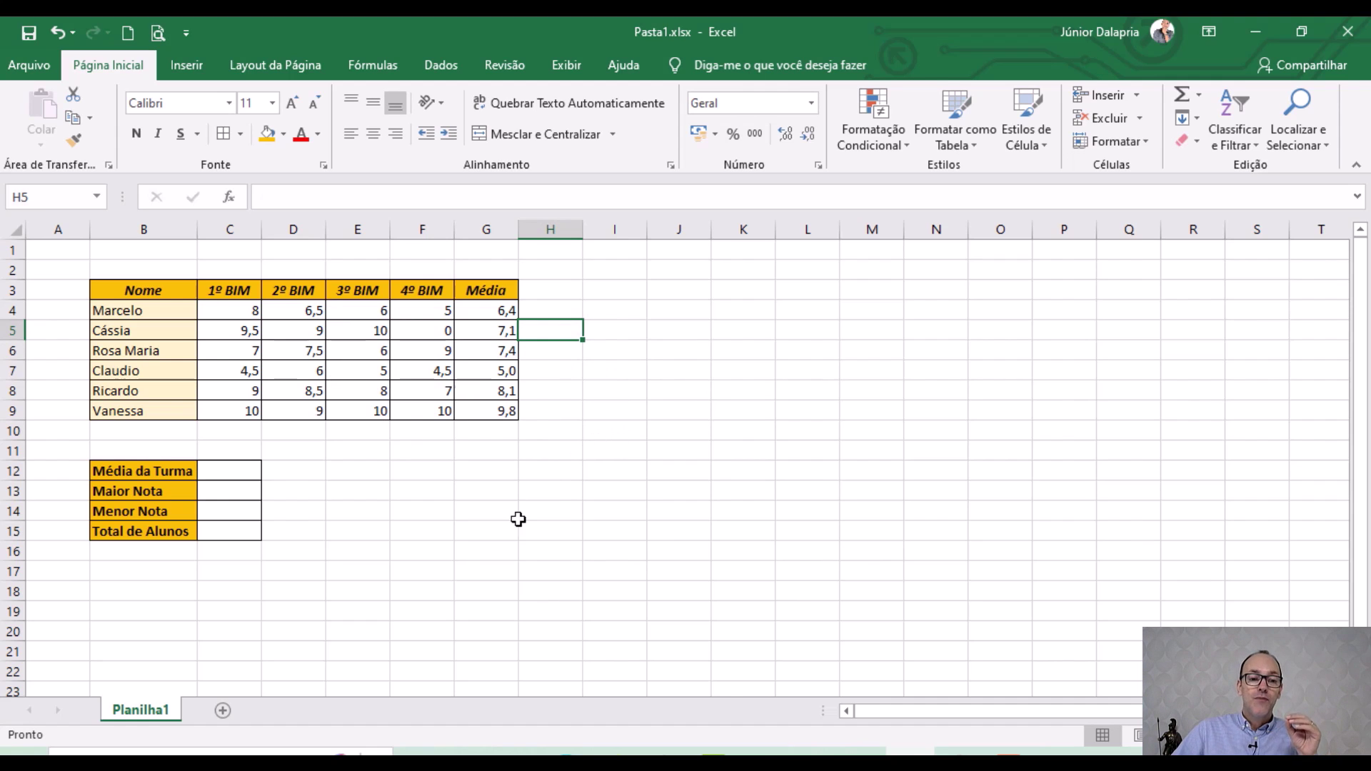
Calculate the Média da Turma in C12 with the Média function over G4:G9.
left_click(228, 470)
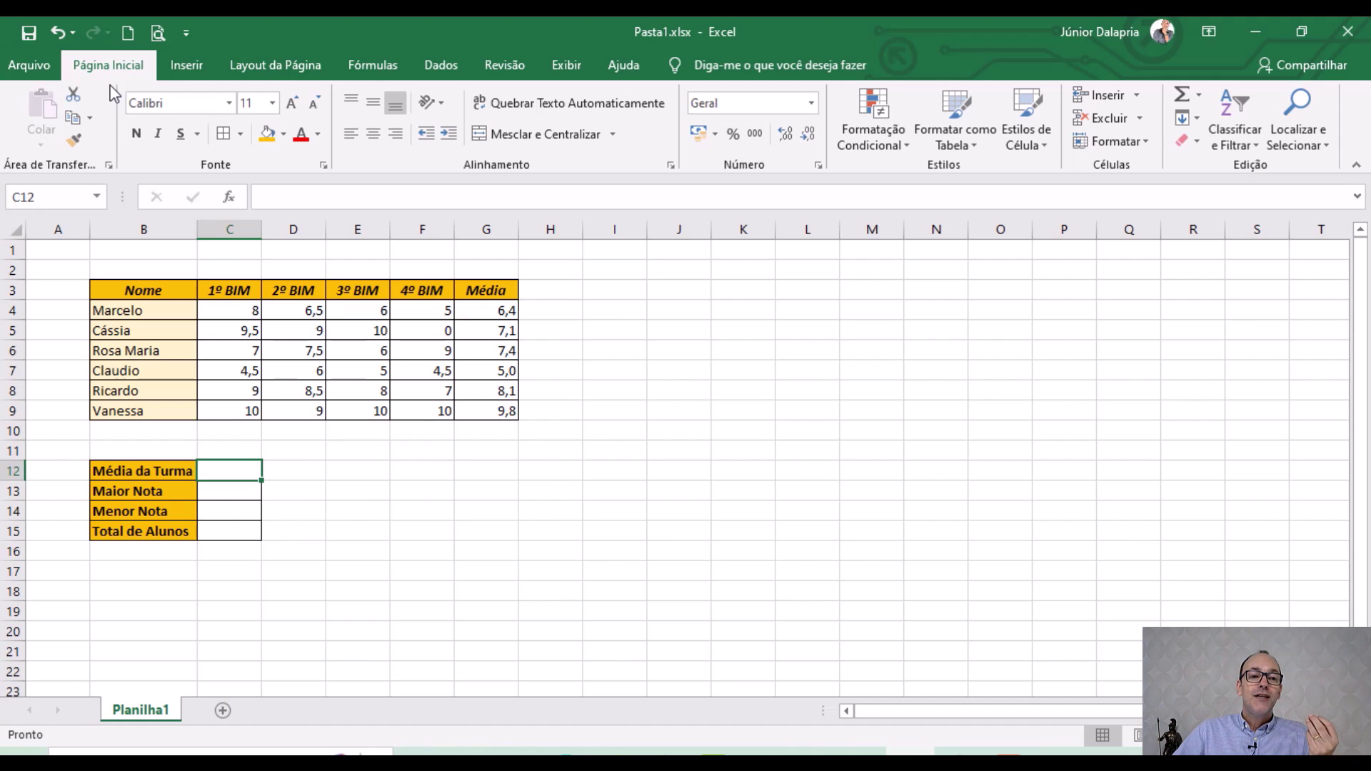
left_click(1198, 96)
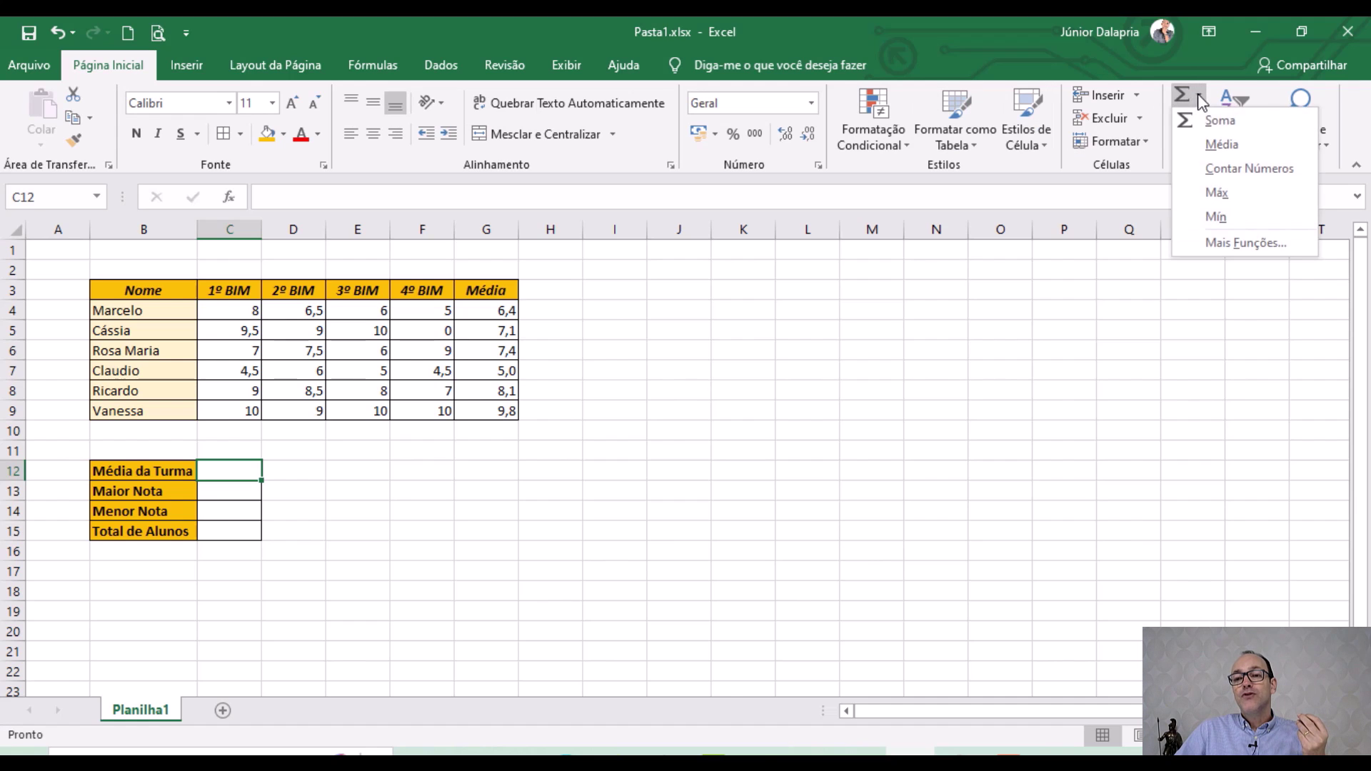
left_click(1217, 147)
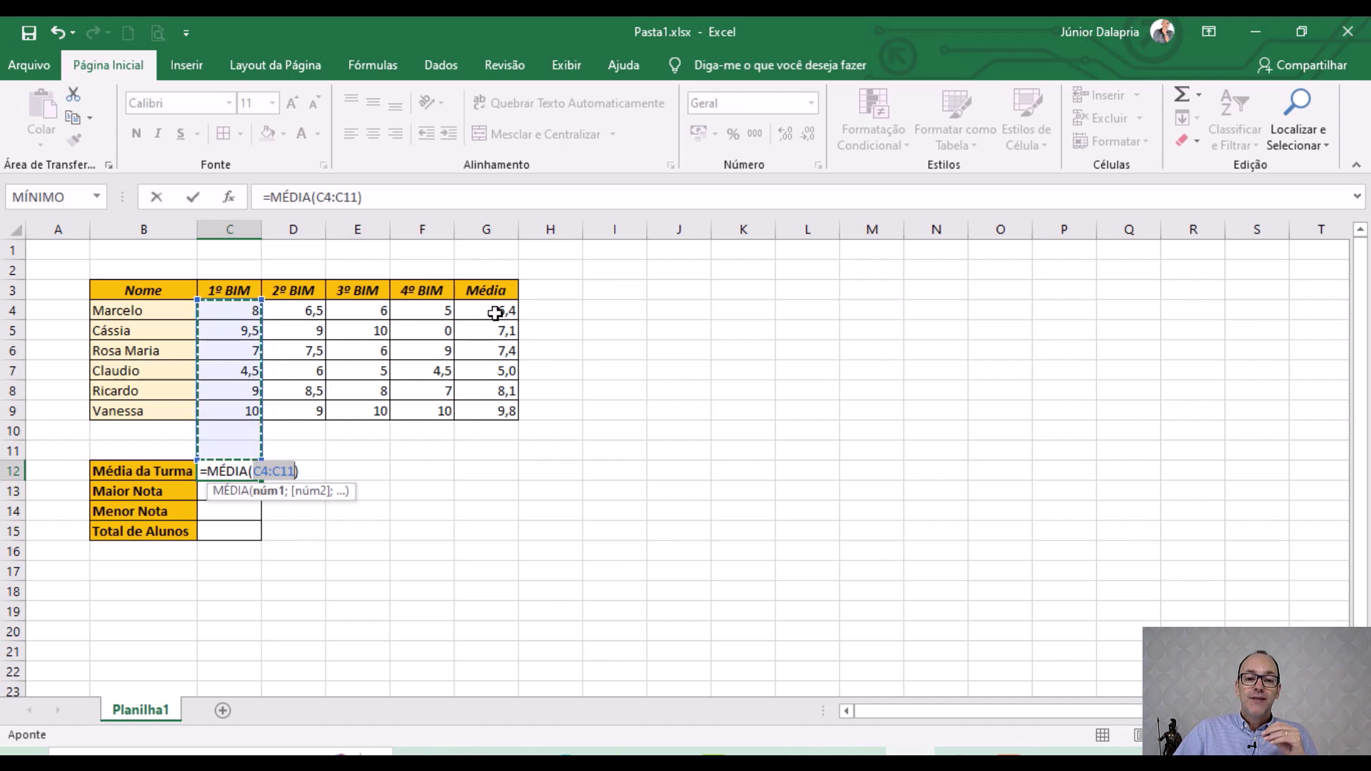
left_click_drag(495, 312, 505, 412)
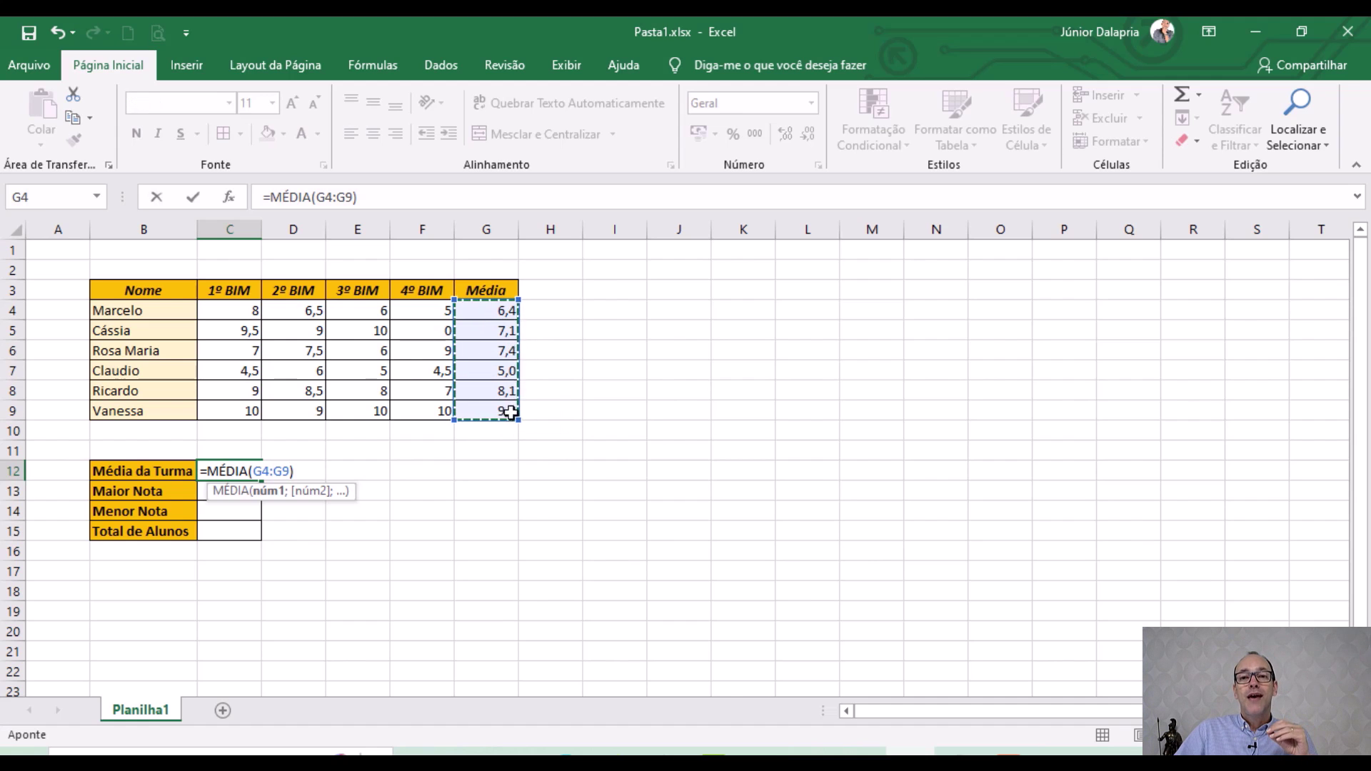
key("Return")
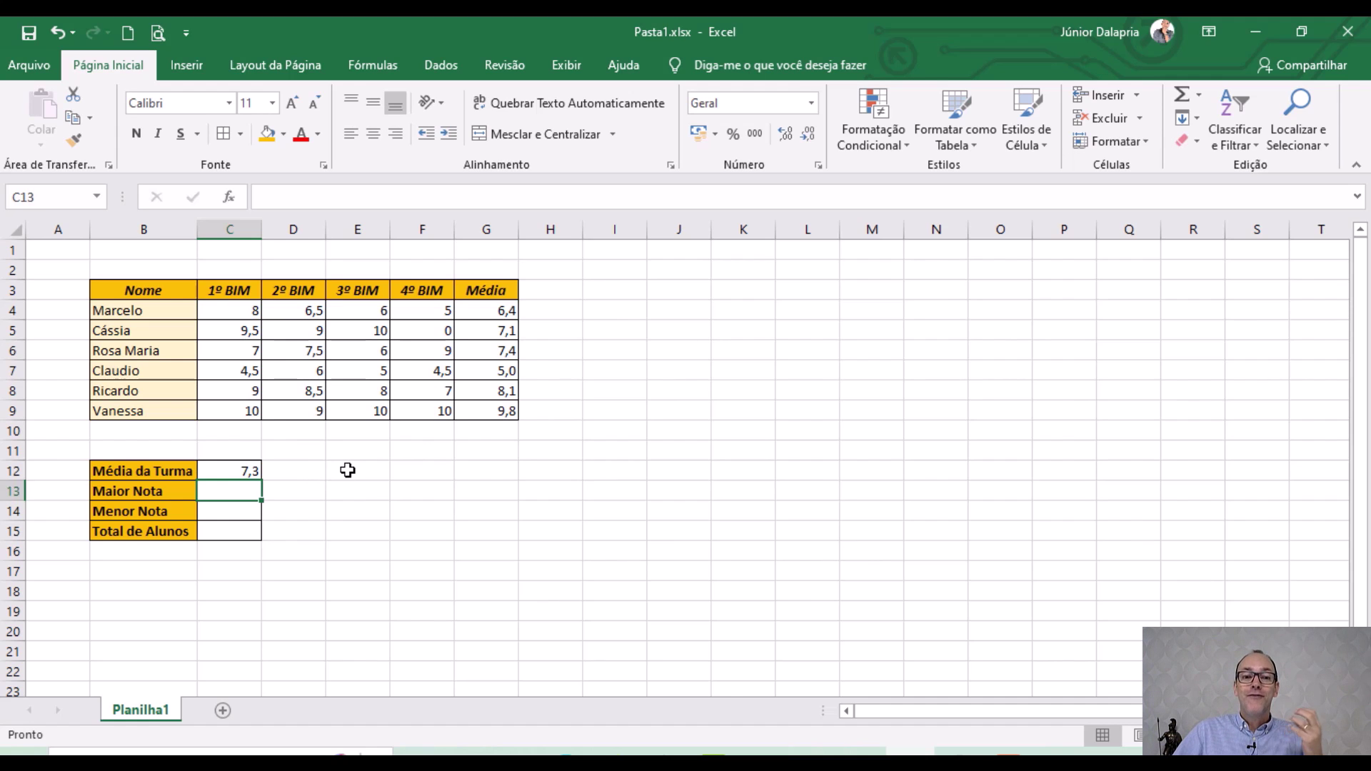
left_click(343, 494)
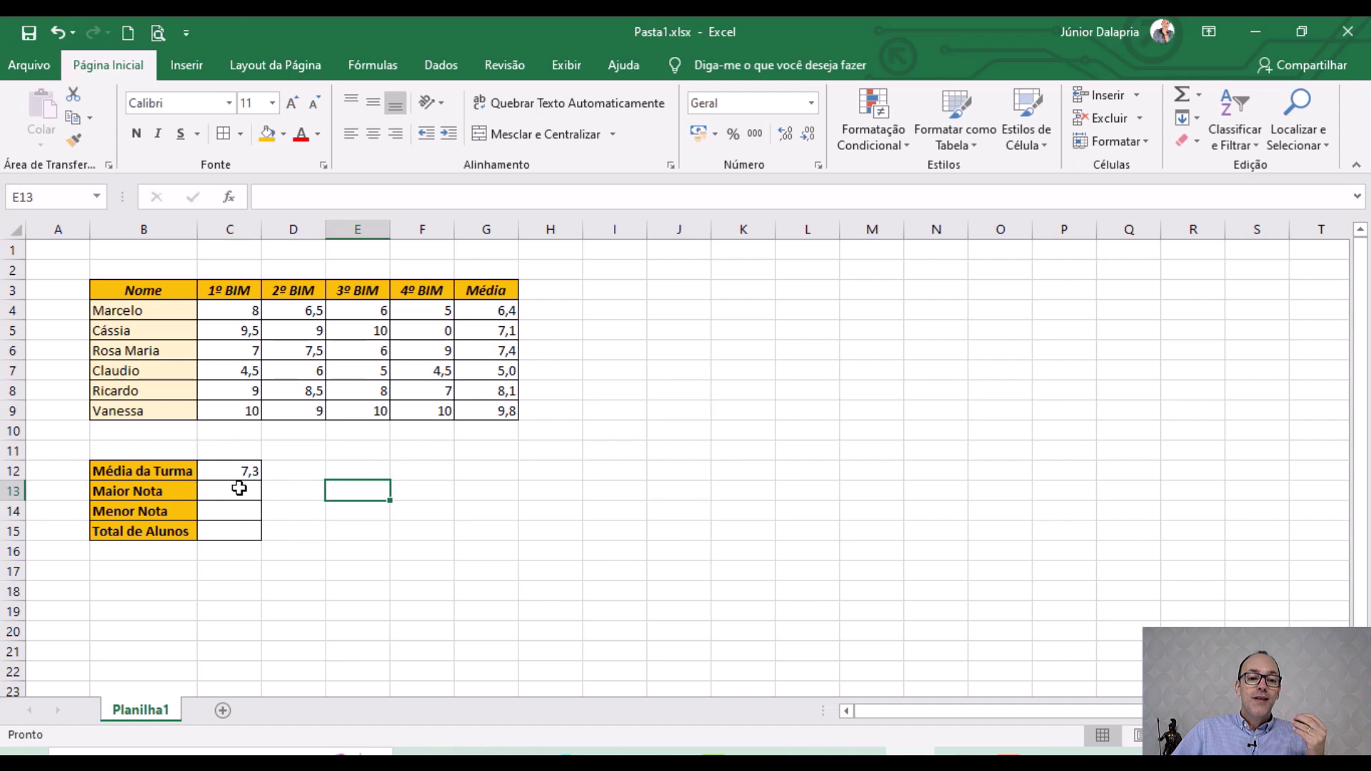
Calculate the Maior Nota in C13 with the Máx function over G4:G9 and check the matching student row.
left_click(236, 491)
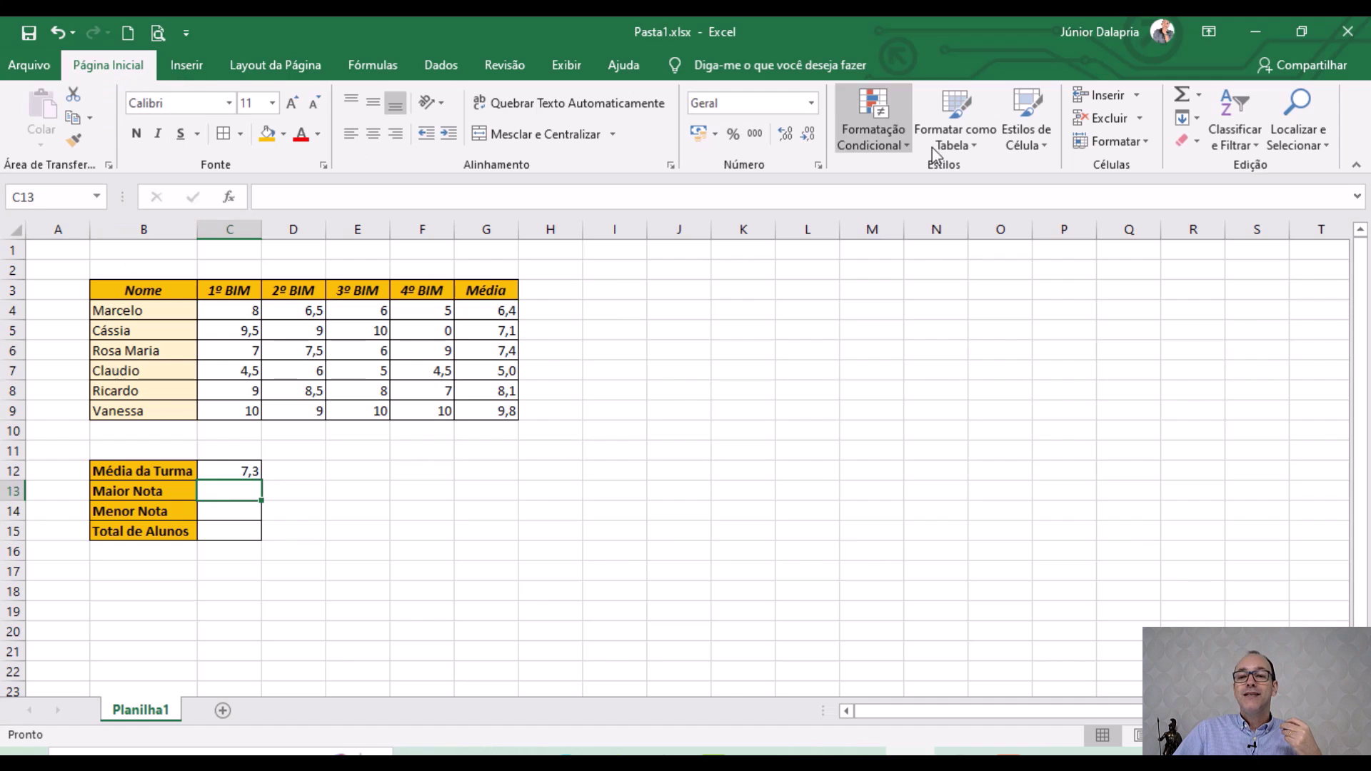
left_click(1198, 96)
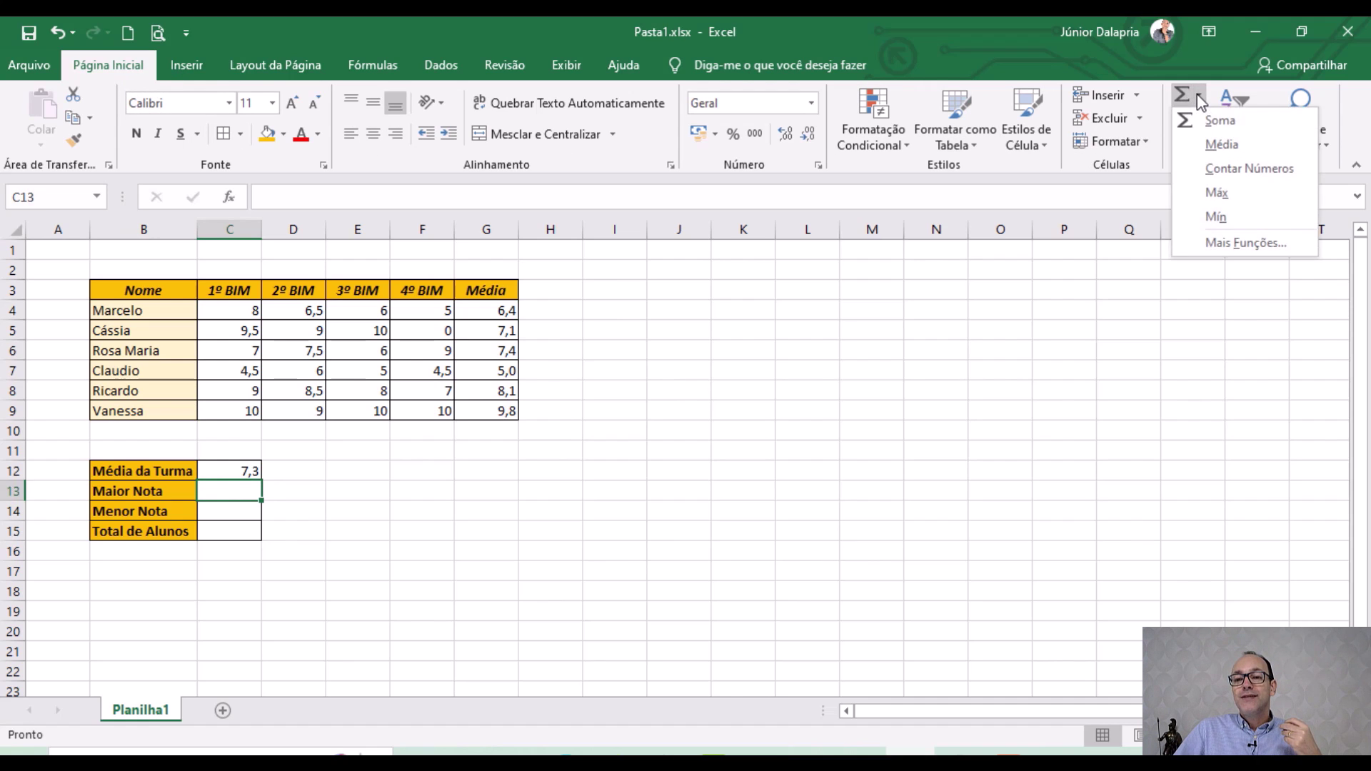
left_click(1226, 198)
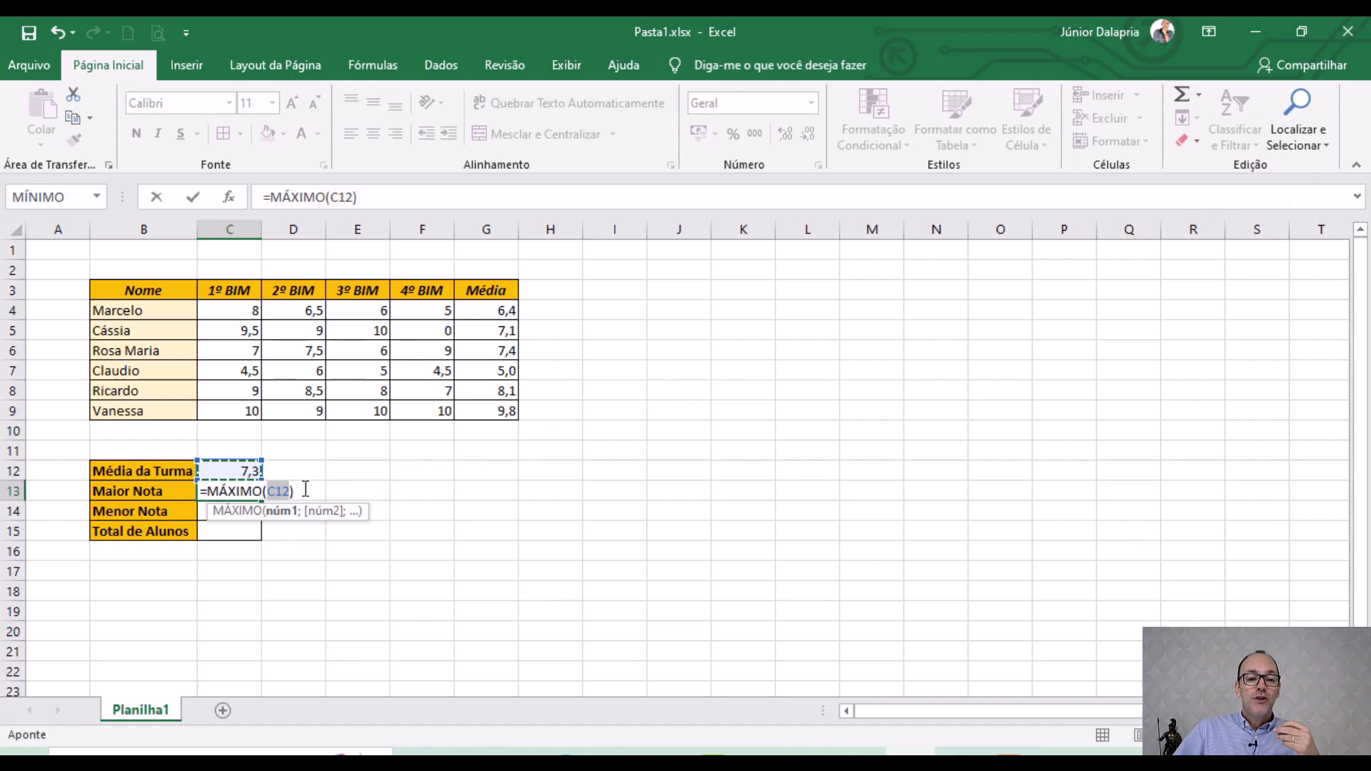
left_click_drag(502, 310, 488, 415)
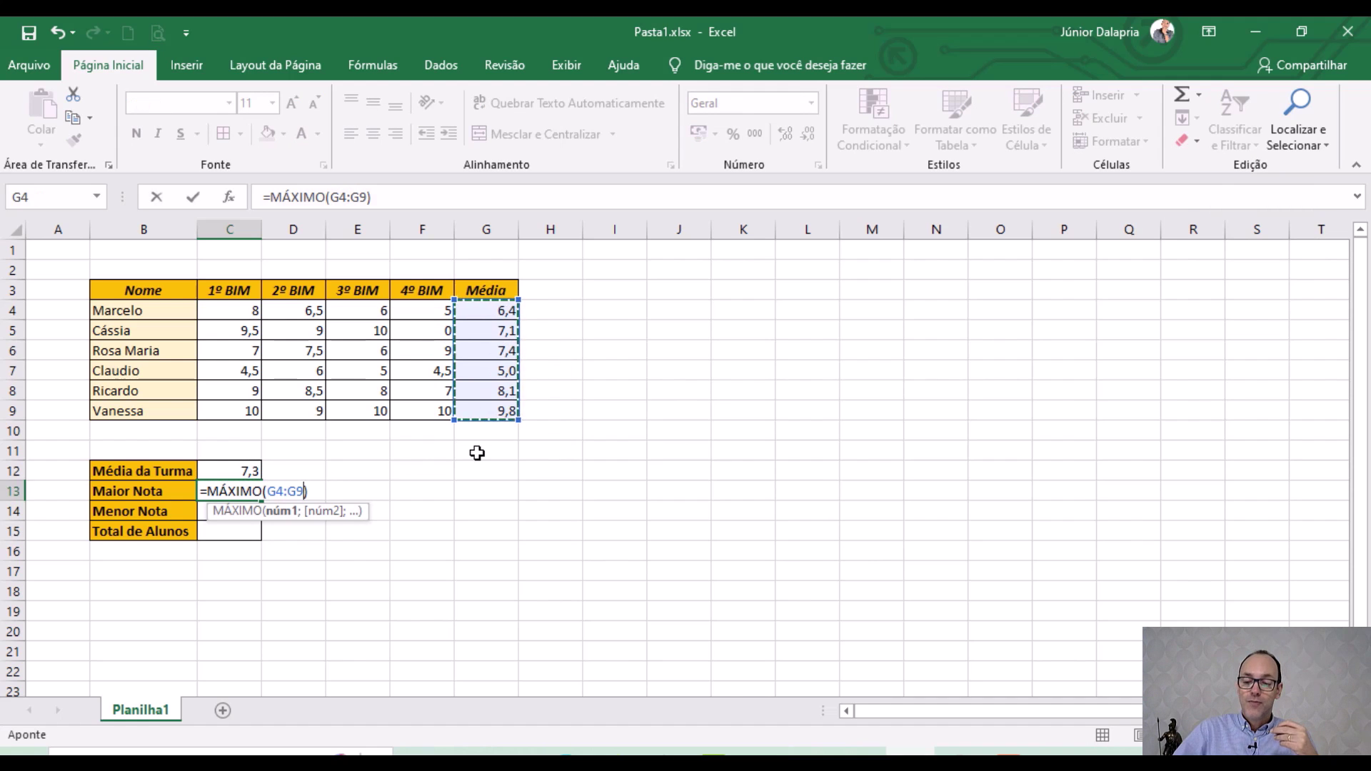
key("Return")
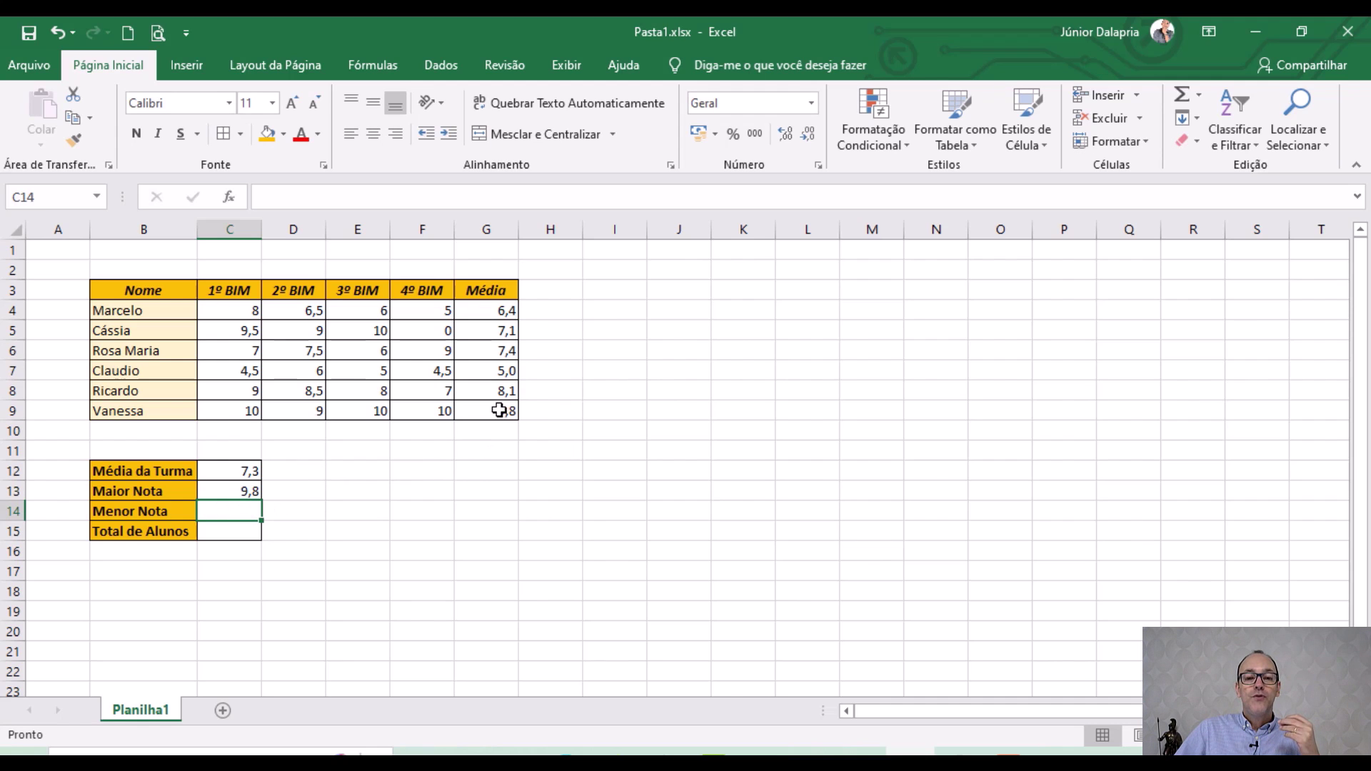
left_click_drag(507, 411, 58, 408)
left_click(589, 392)
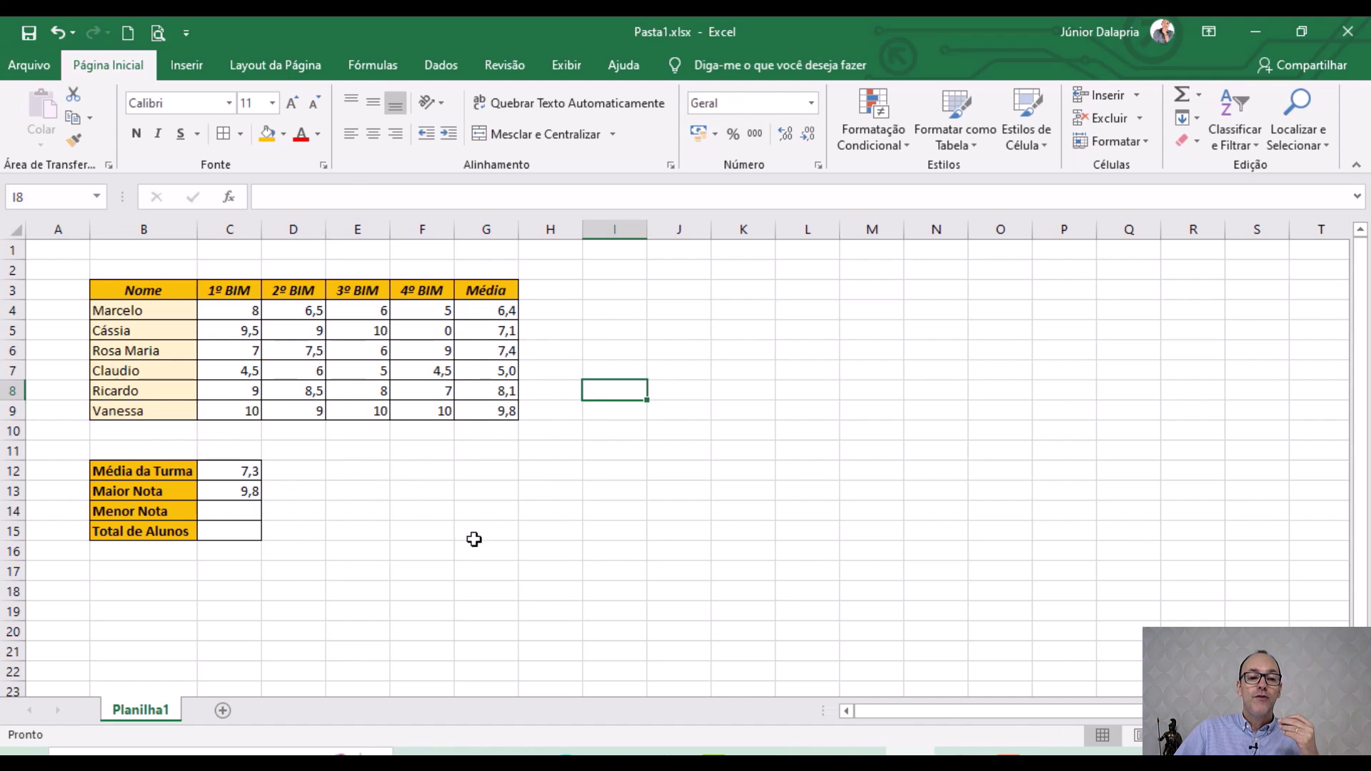
Calculate the Menor Nota in C14 with the Mín function over G4:G9 and check the matching student row.
left_click(251, 511)
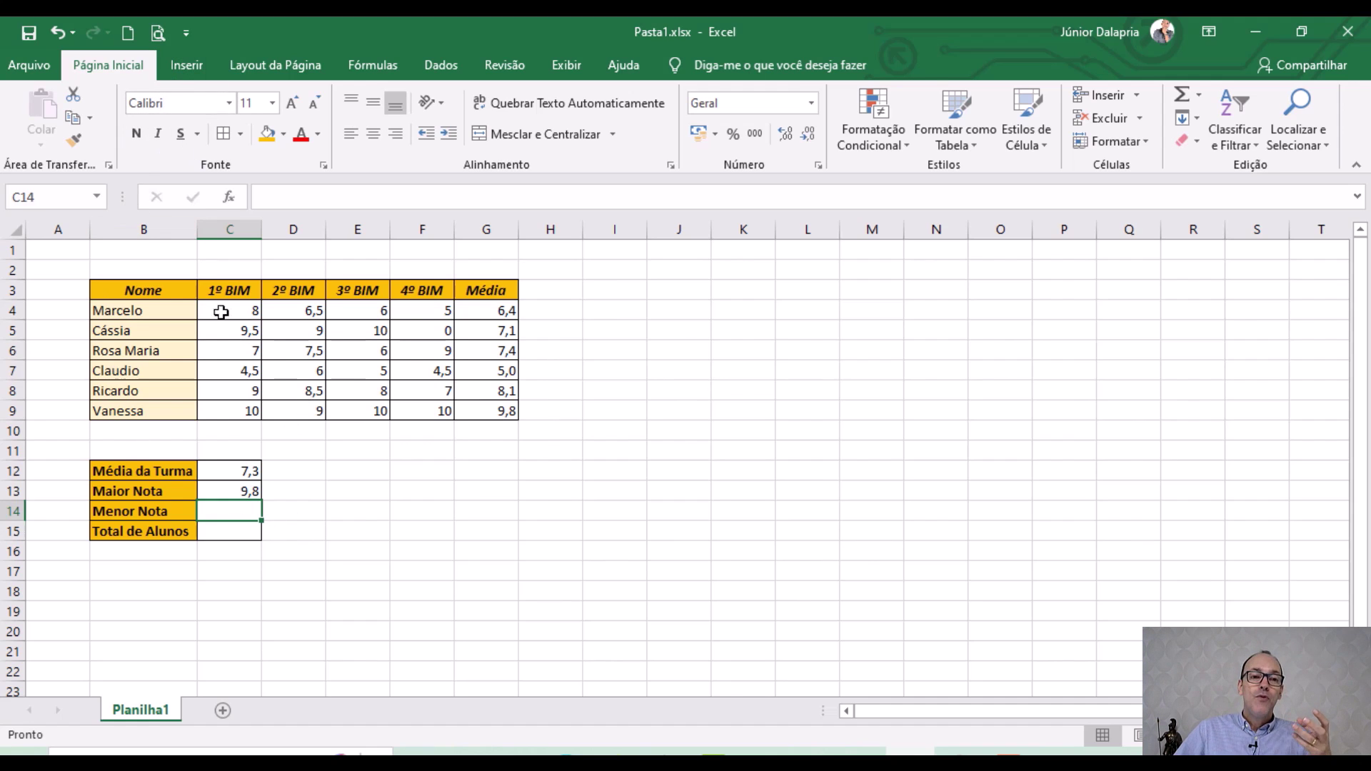
left_click(1197, 95)
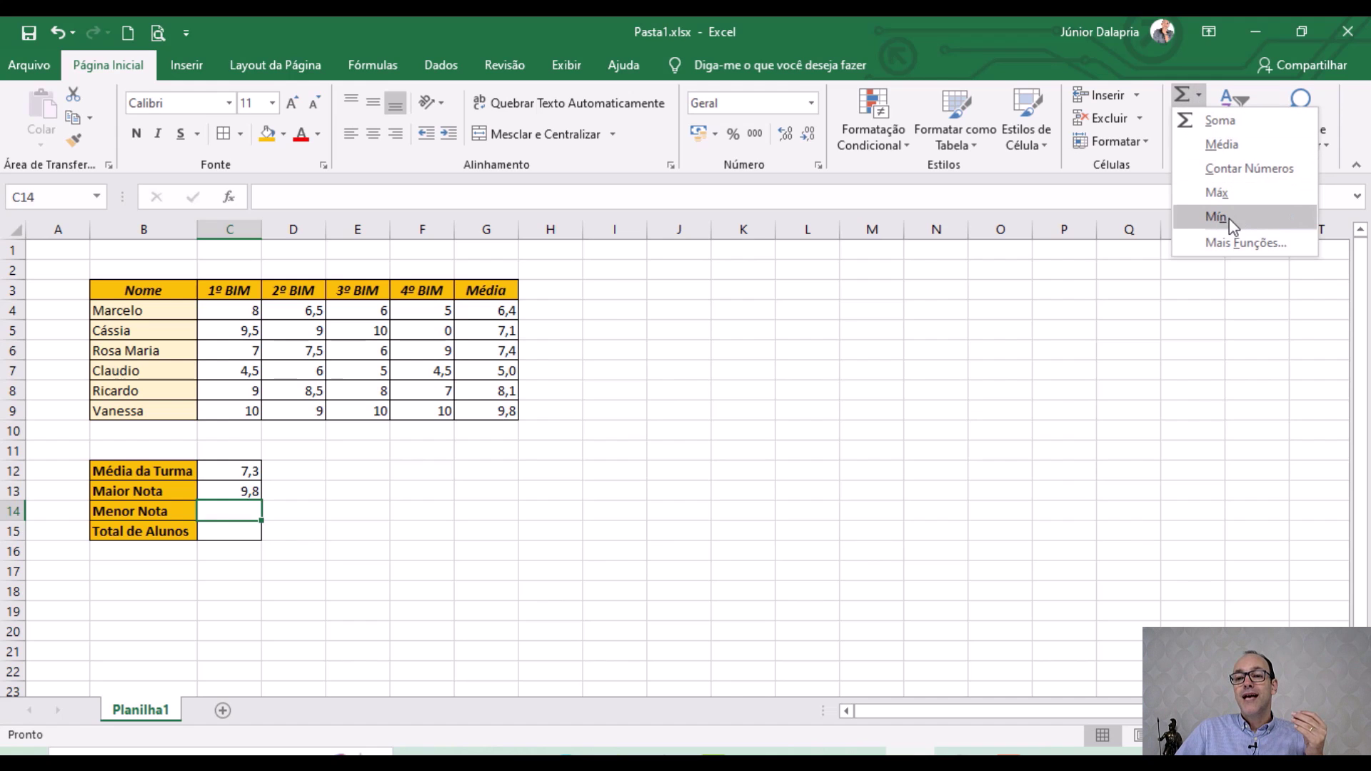
left_click(1218, 217)
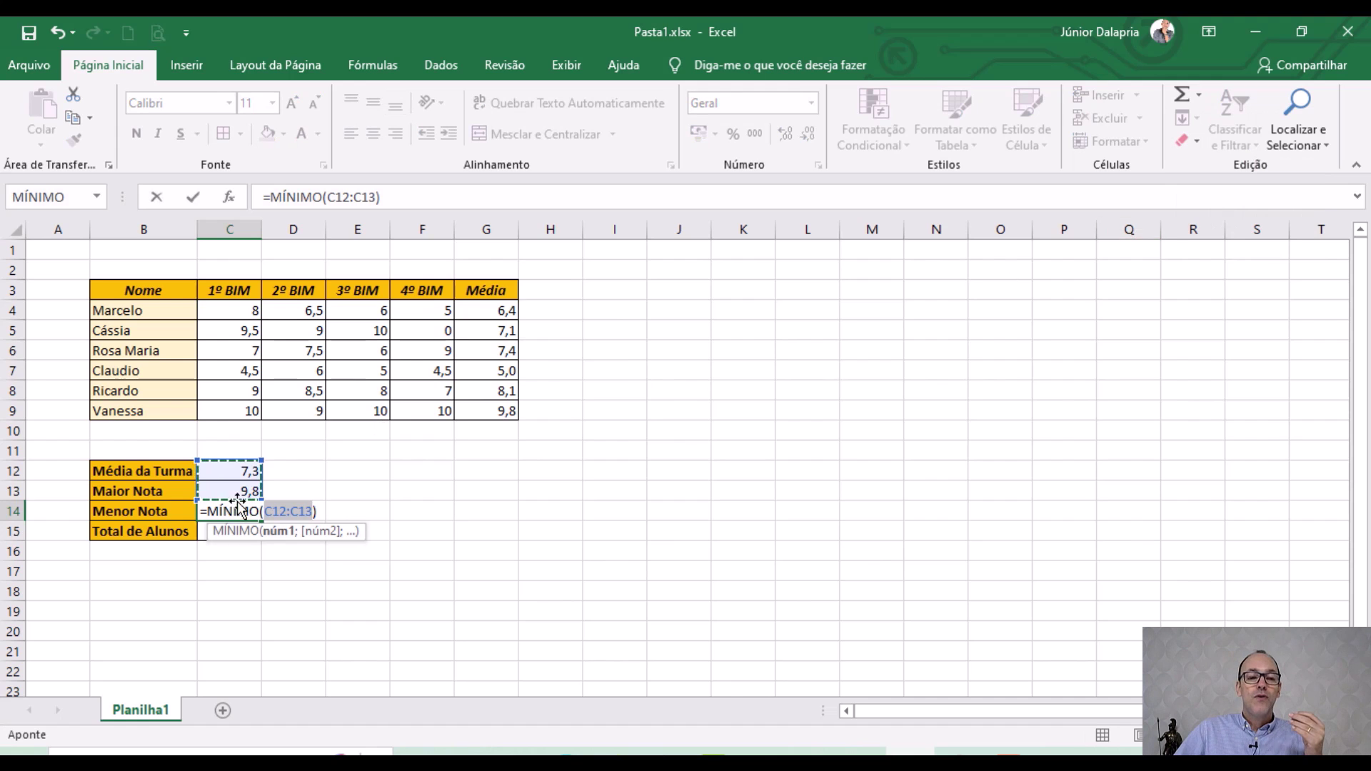
left_click_drag(488, 308, 493, 415)
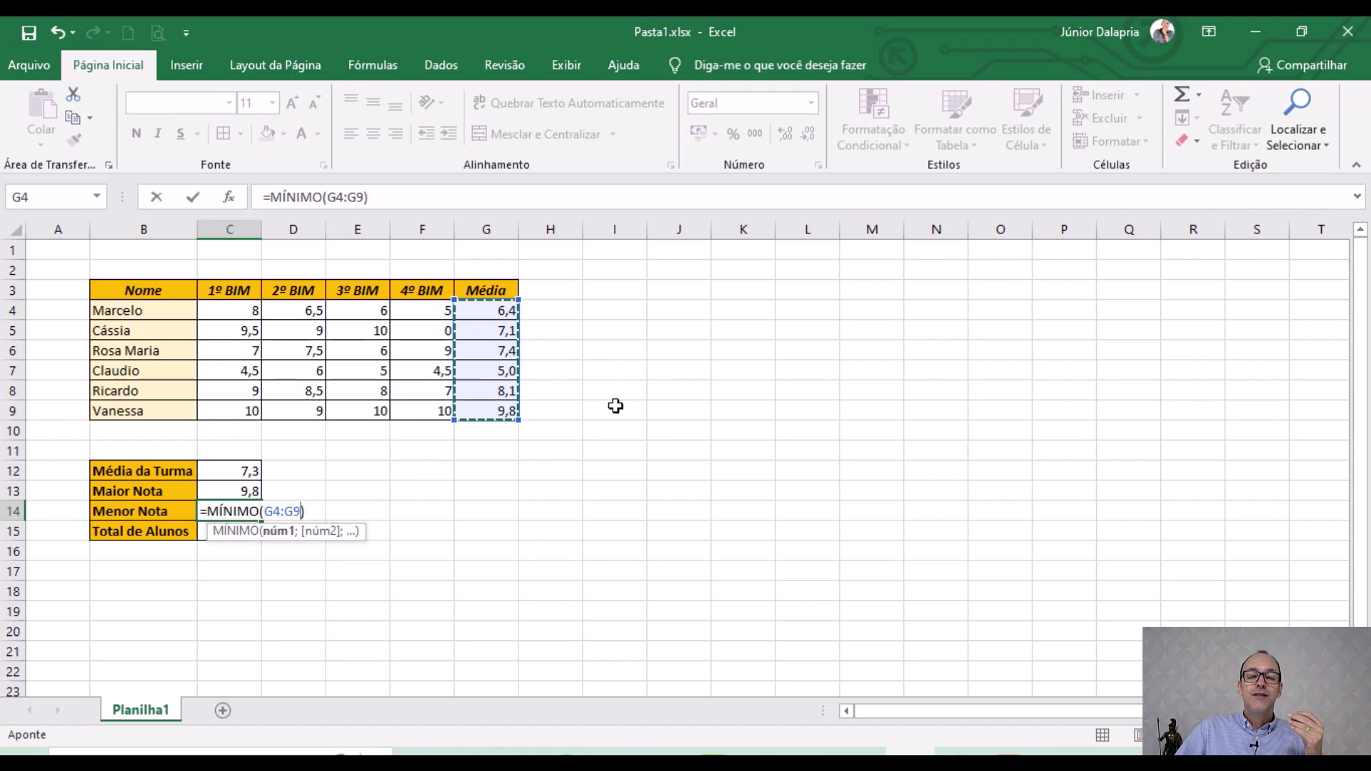
key("Return")
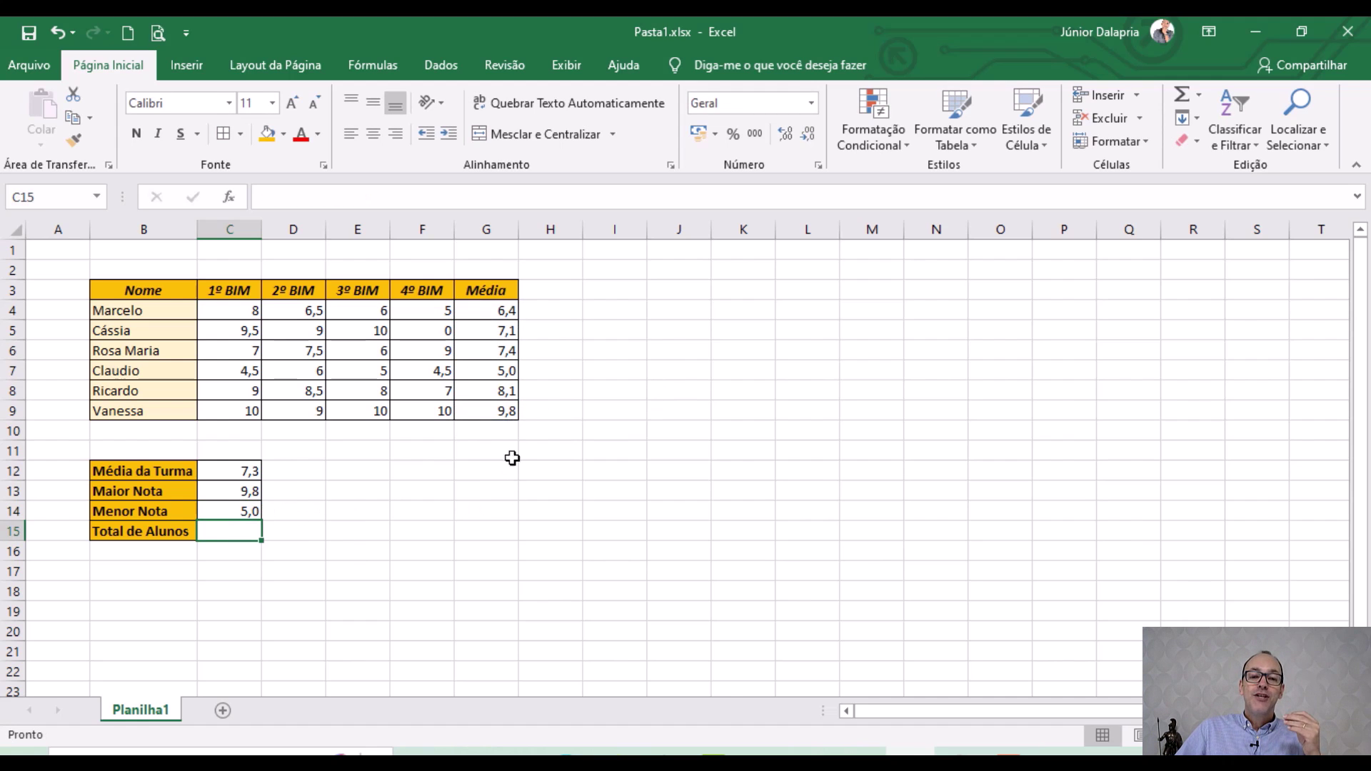
left_click_drag(559, 376, 73, 377)
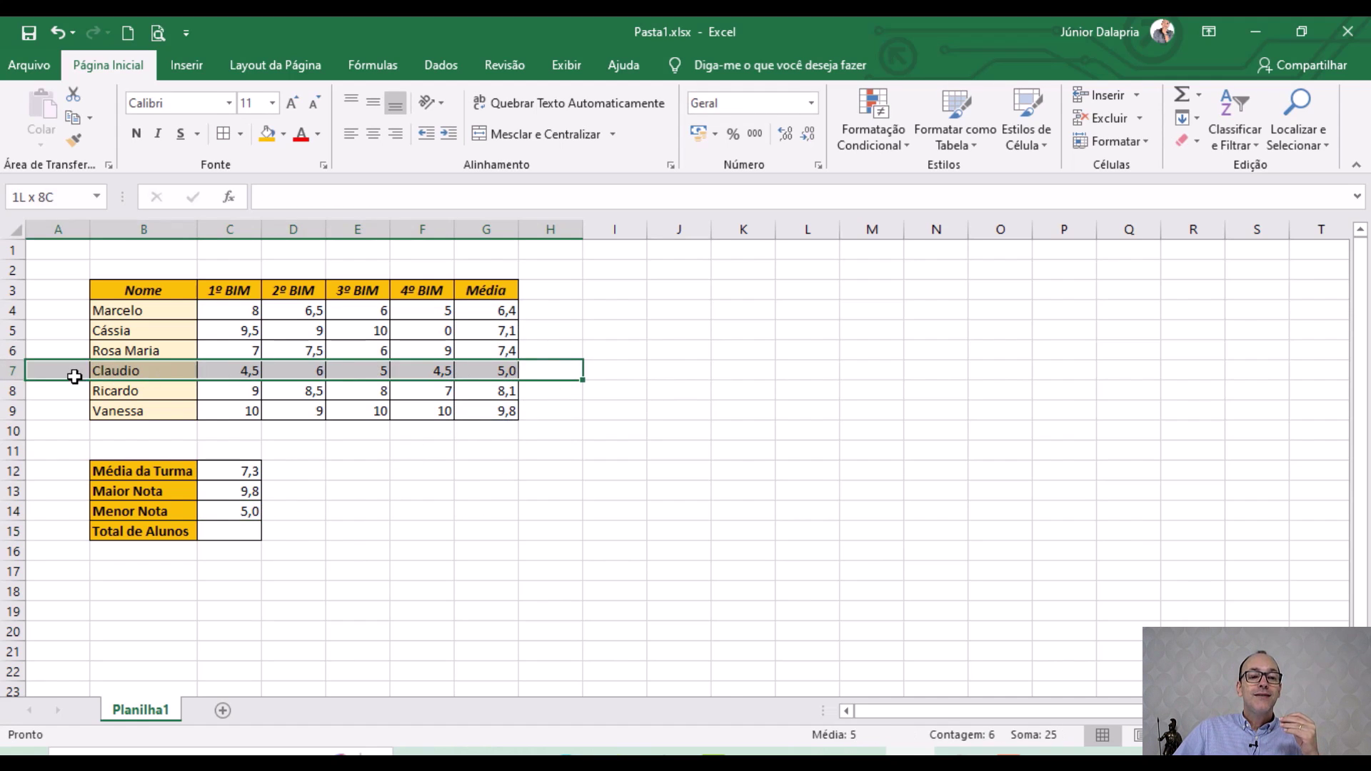
left_click(465, 508)
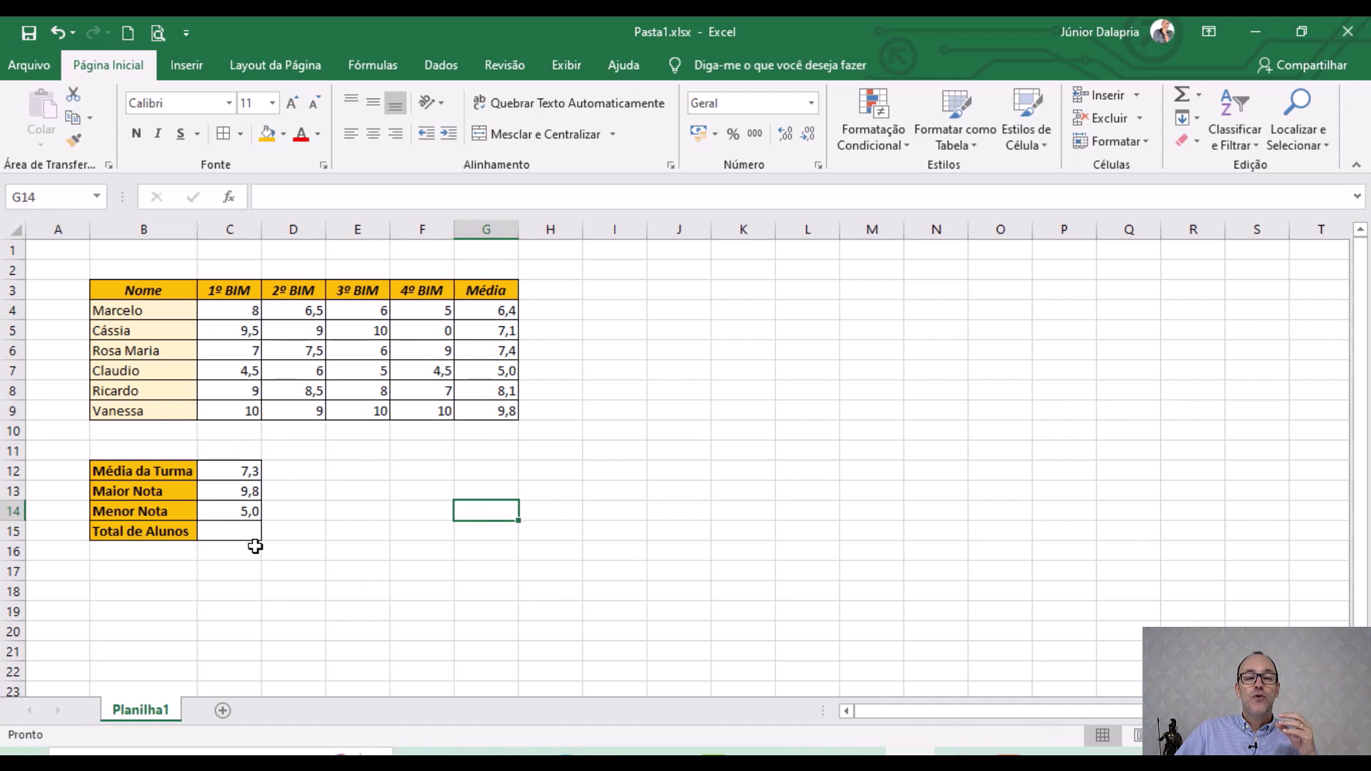
Calculate the Total de Alunos in C15 with the Contar Números function over B4:C9.
left_click(231, 533)
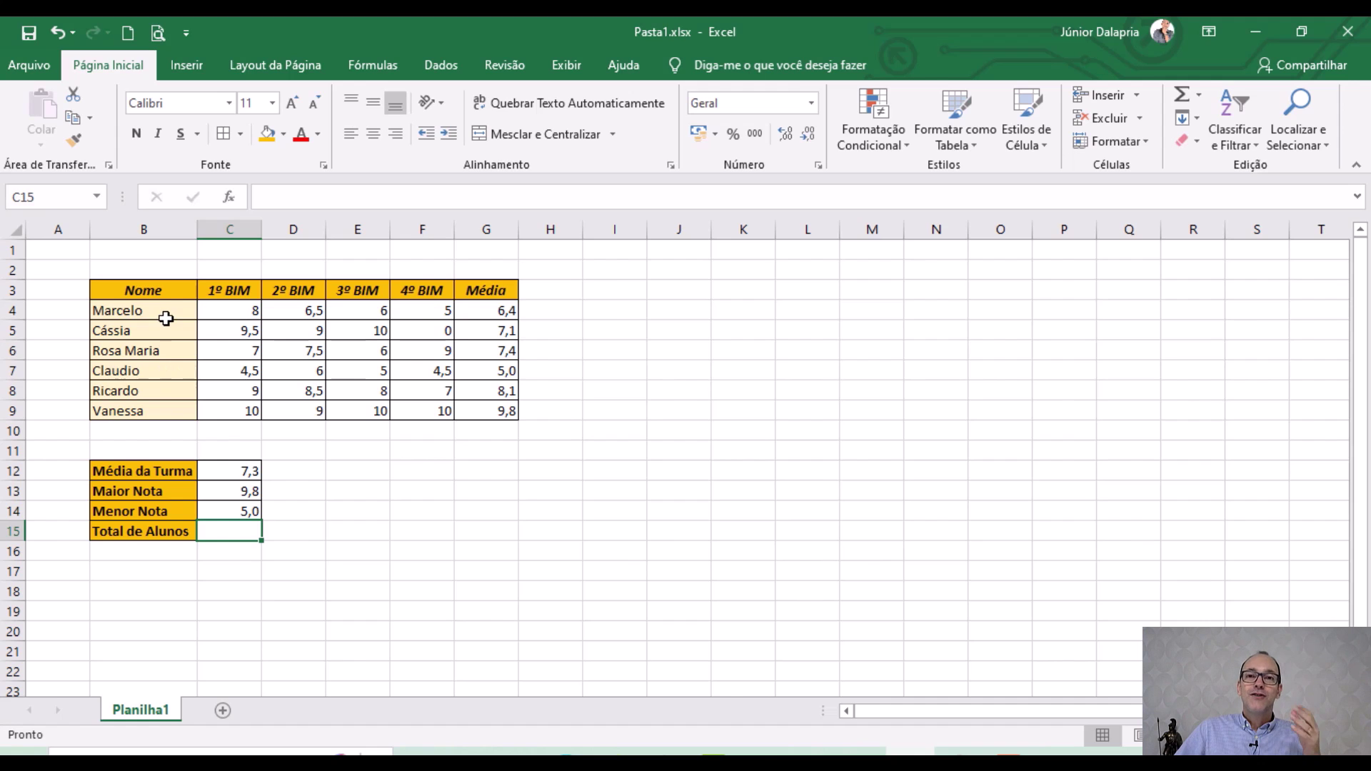
left_click_drag(157, 313, 174, 412)
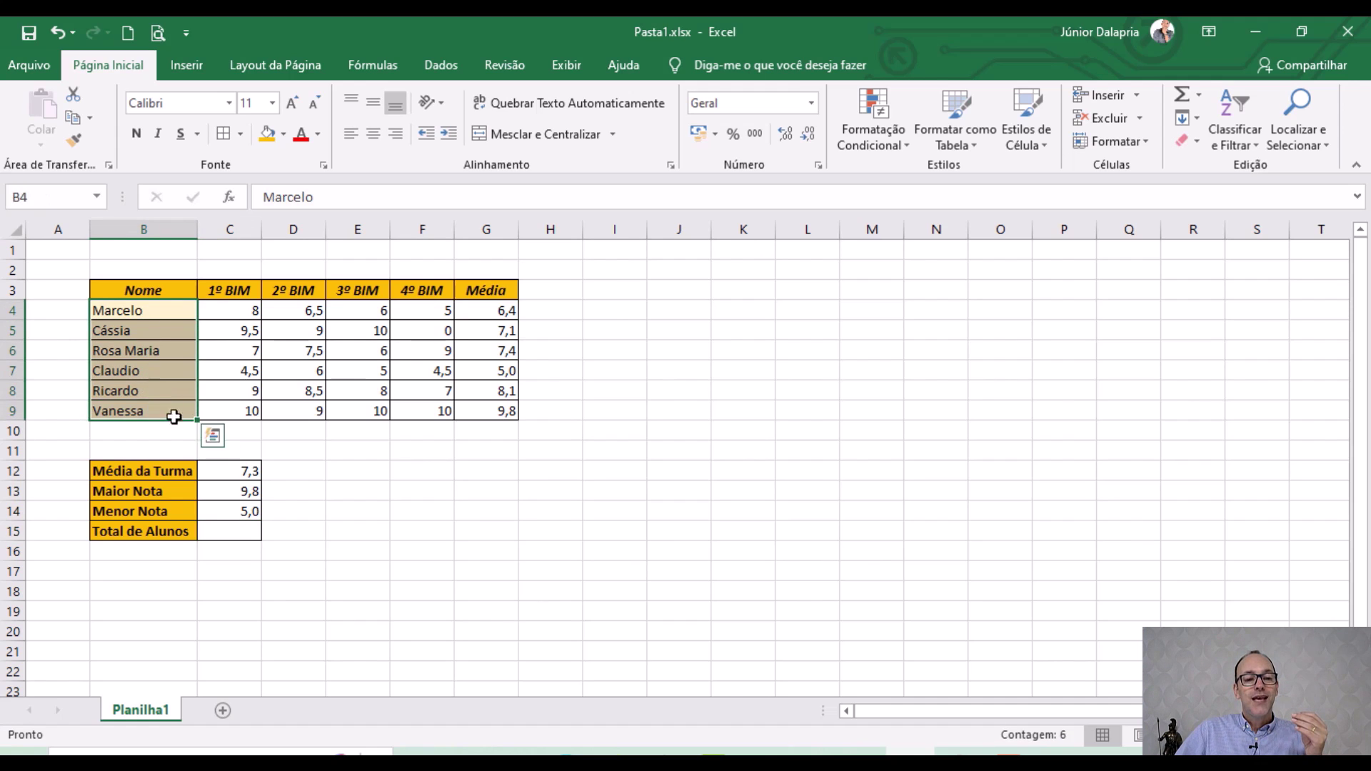
left_click(400, 490)
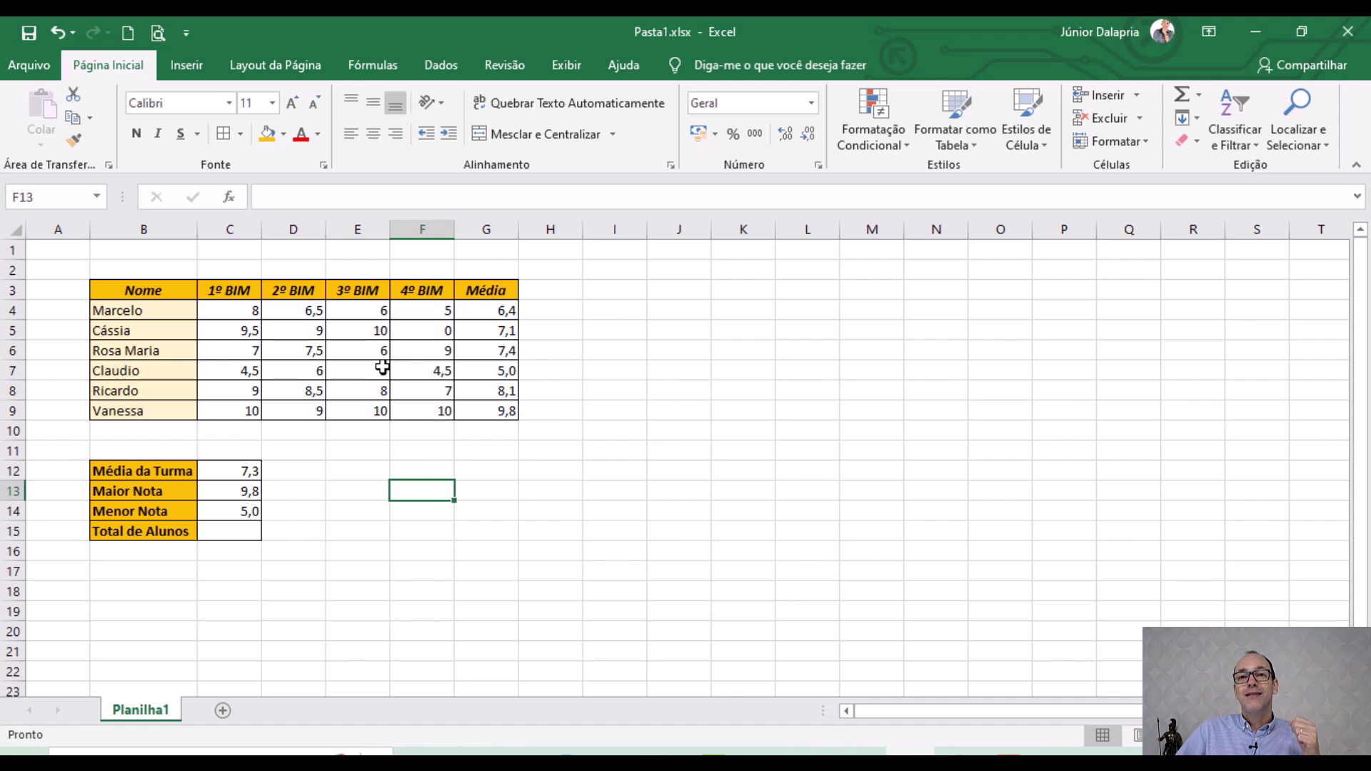
left_click(234, 529)
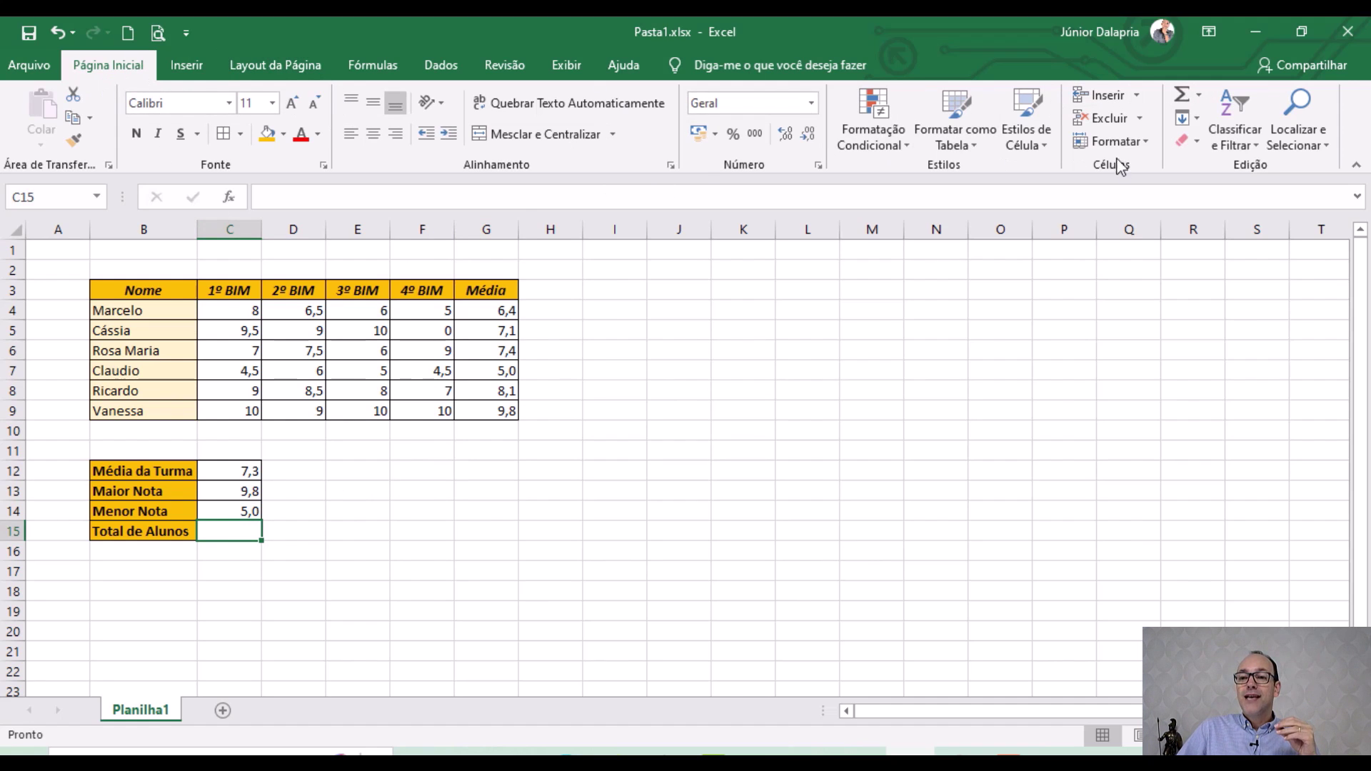
left_click(1202, 99)
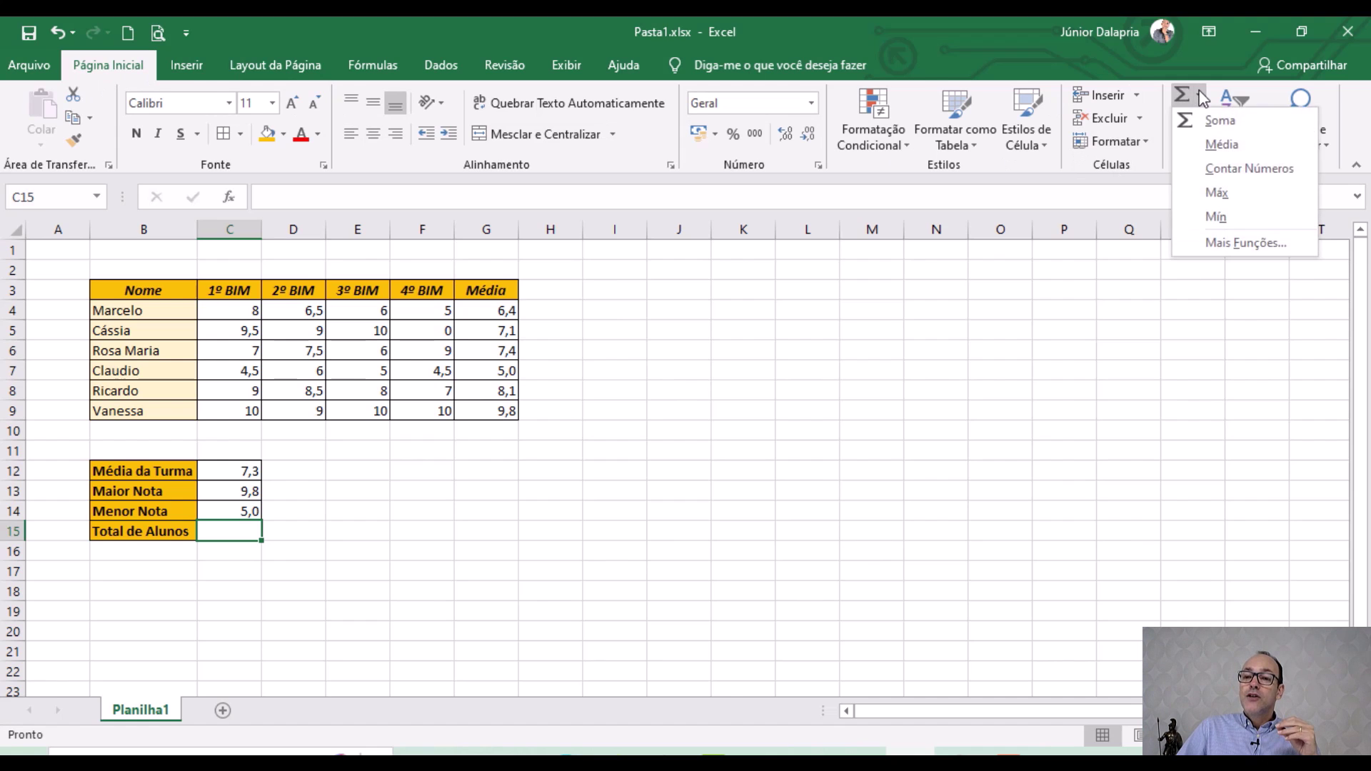
left_click(1230, 168)
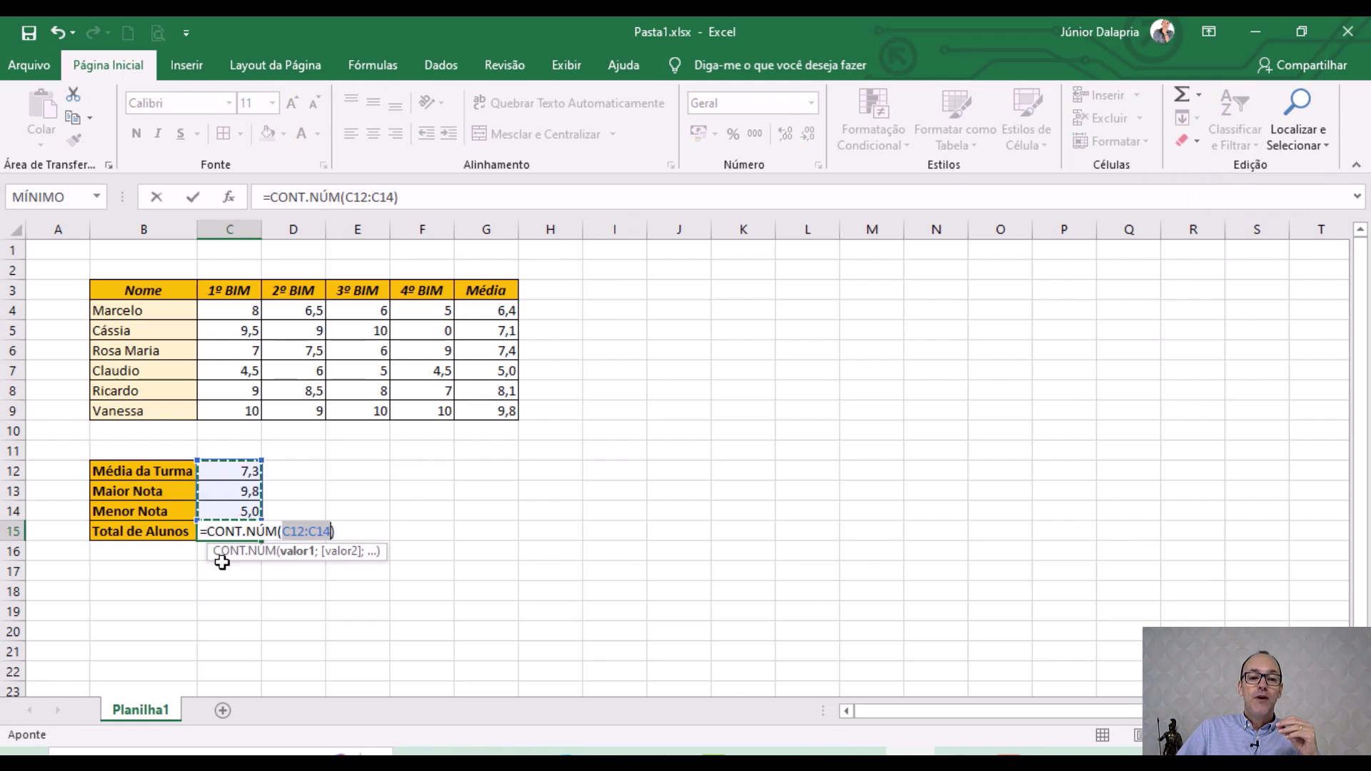
left_click_drag(158, 308, 225, 425)
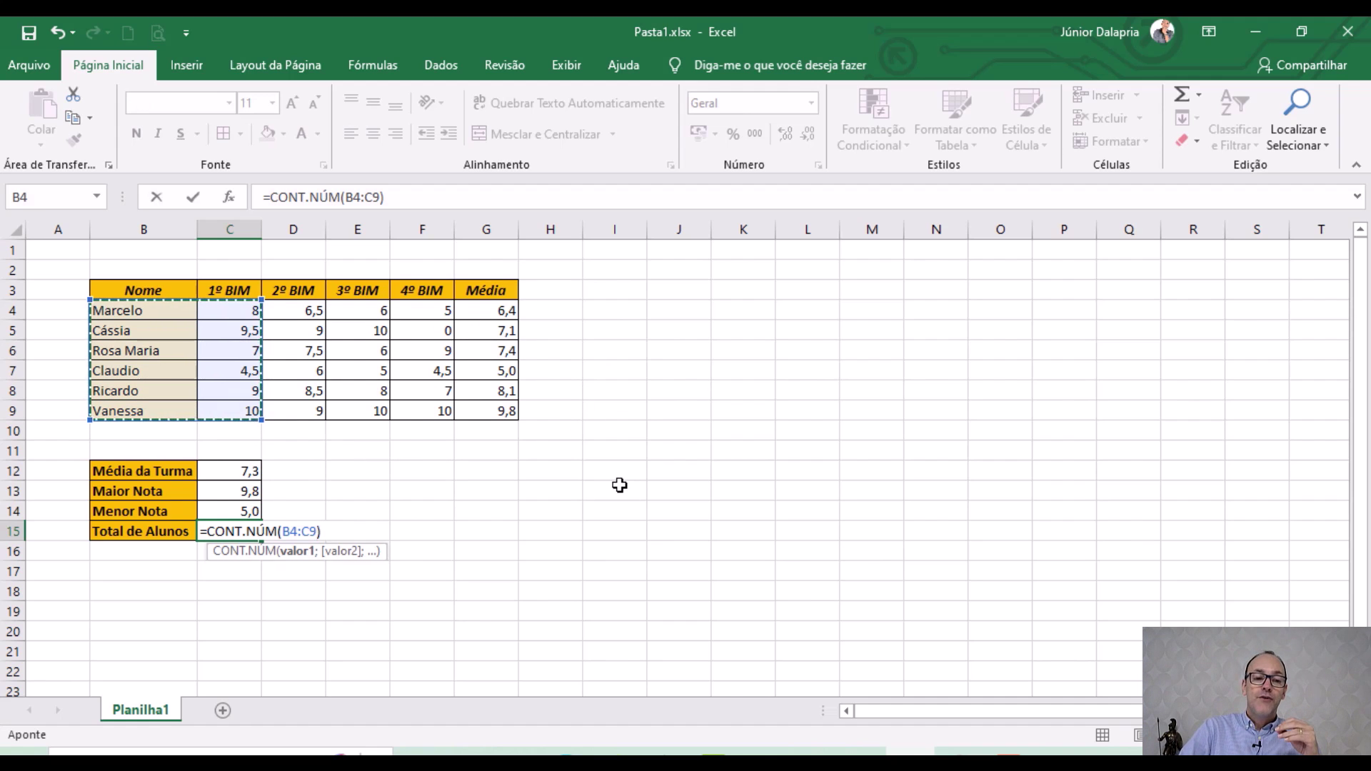
key("Return")
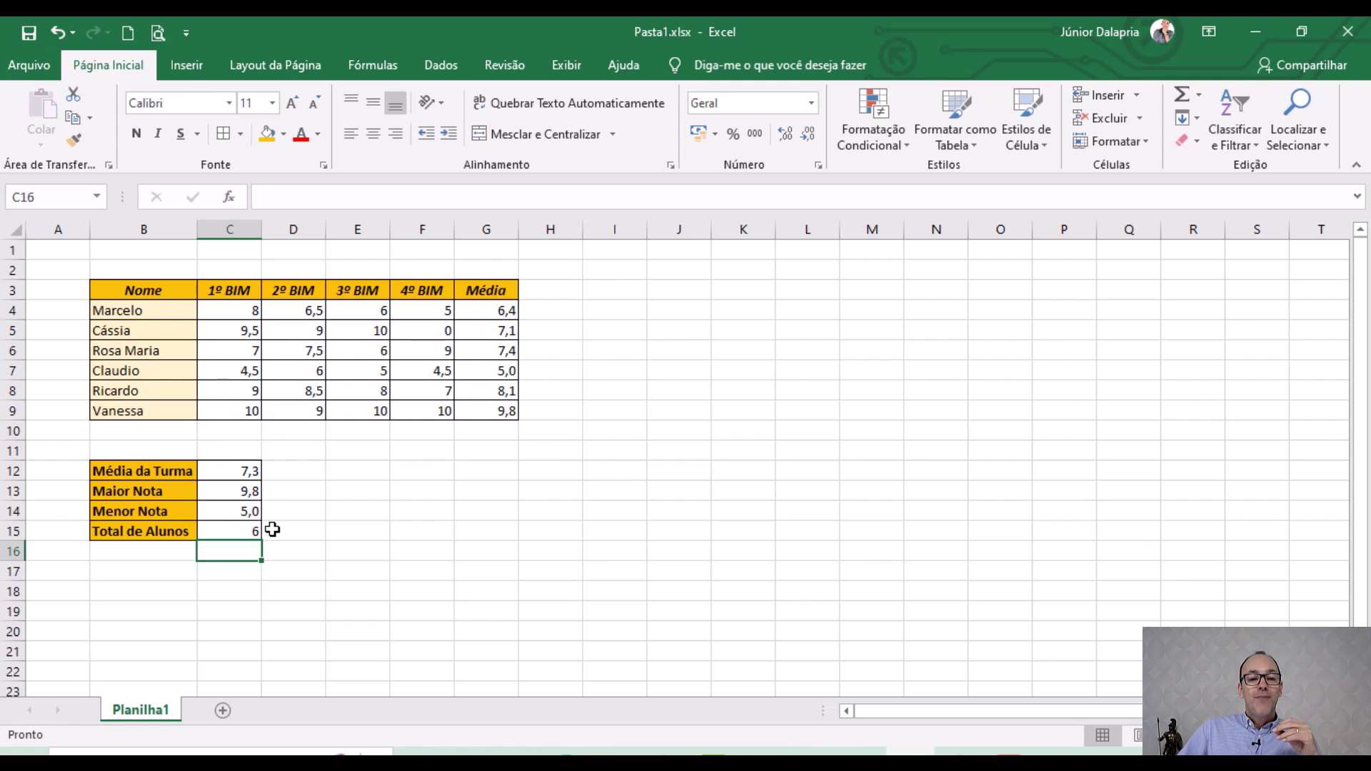
left_click(231, 530)
left_click(347, 533)
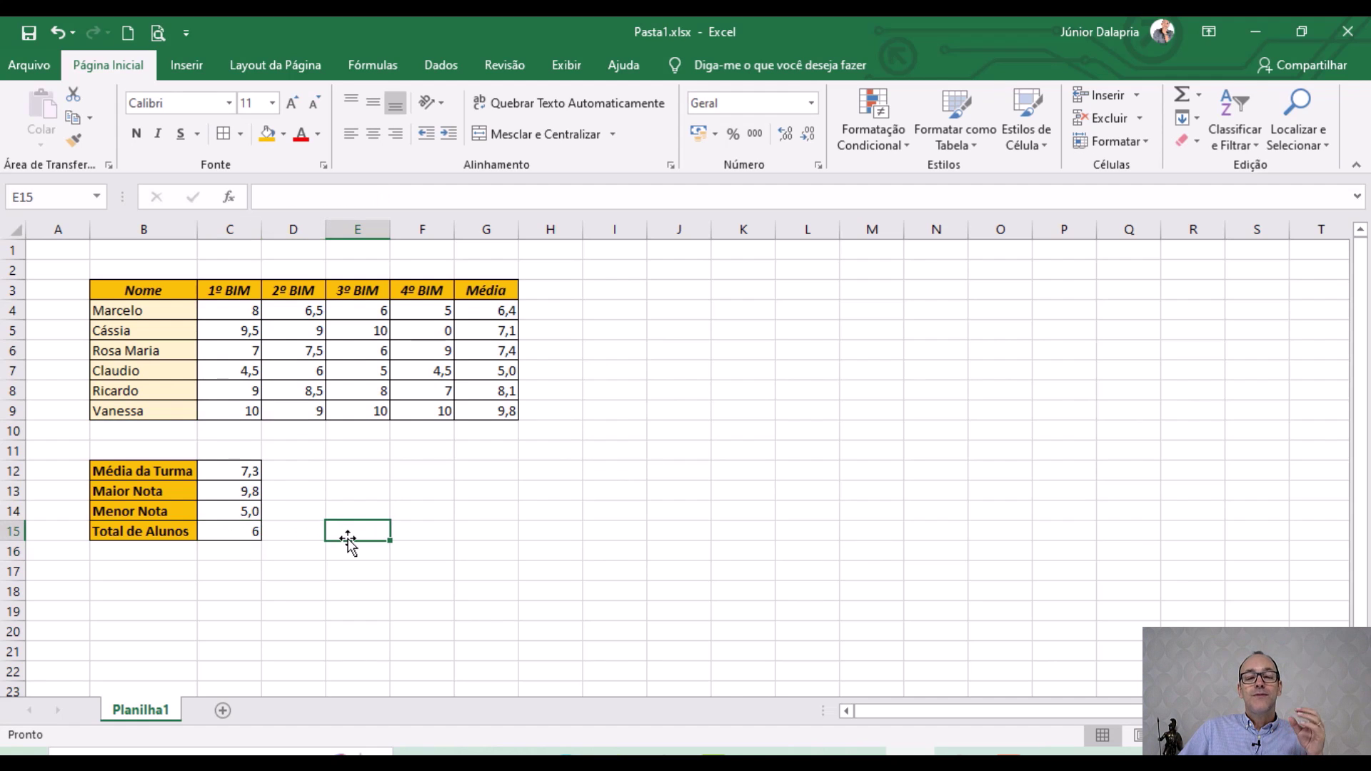